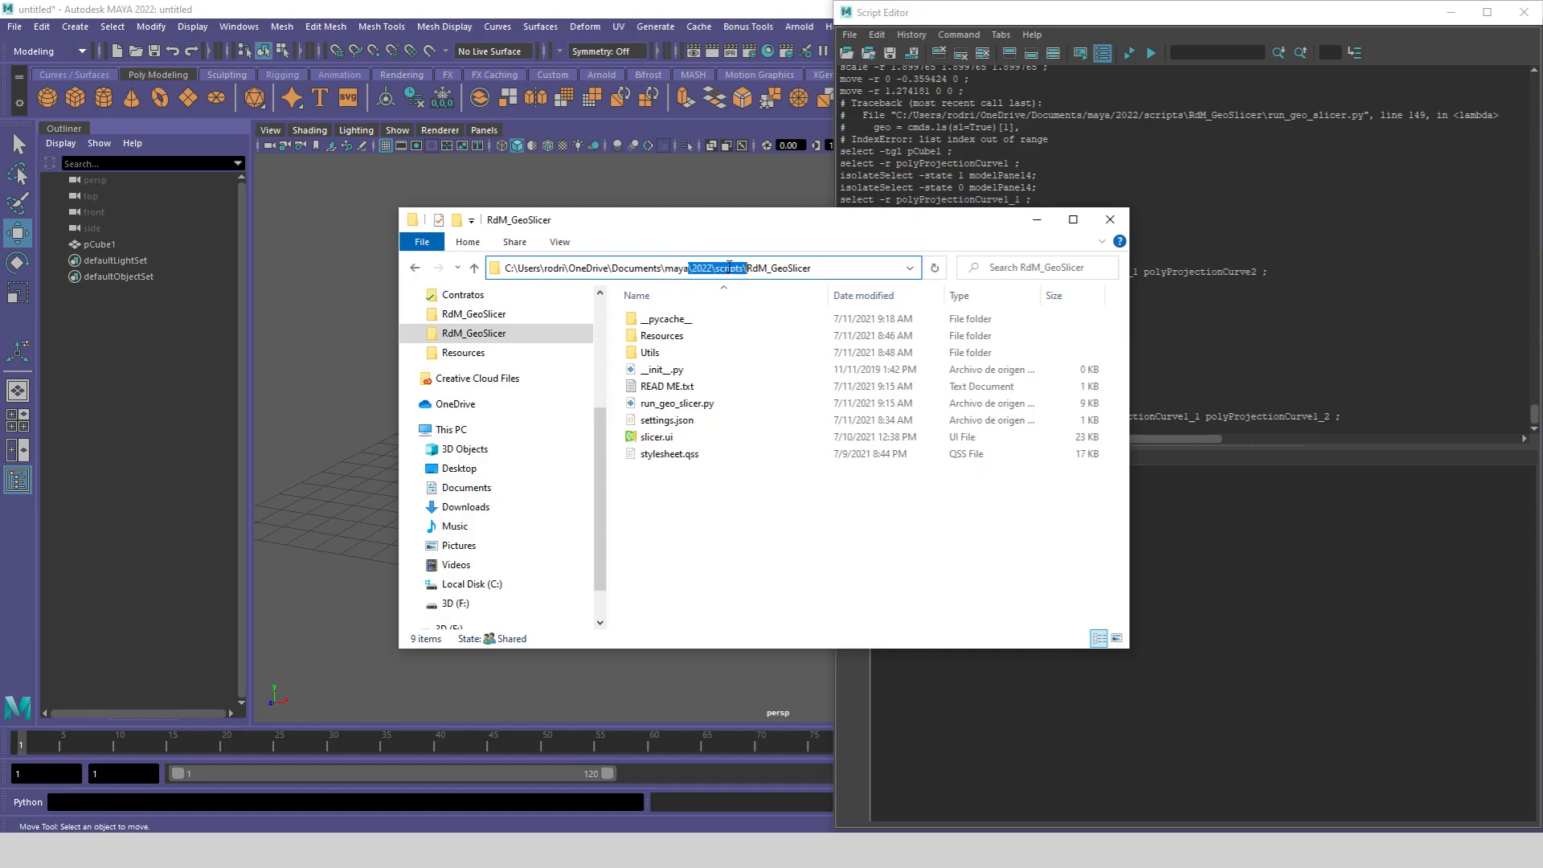
Step: Open READ ME.txt in the RdM_GeoSlicer folder and copy the Python launch code from "import imp" to "slicer.show()"
{"action": "double_click", "coordinate": [671, 387]}
{"action": "left_click_drag", "start_coordinate": [511, 450], "coordinate": [328, 387]}
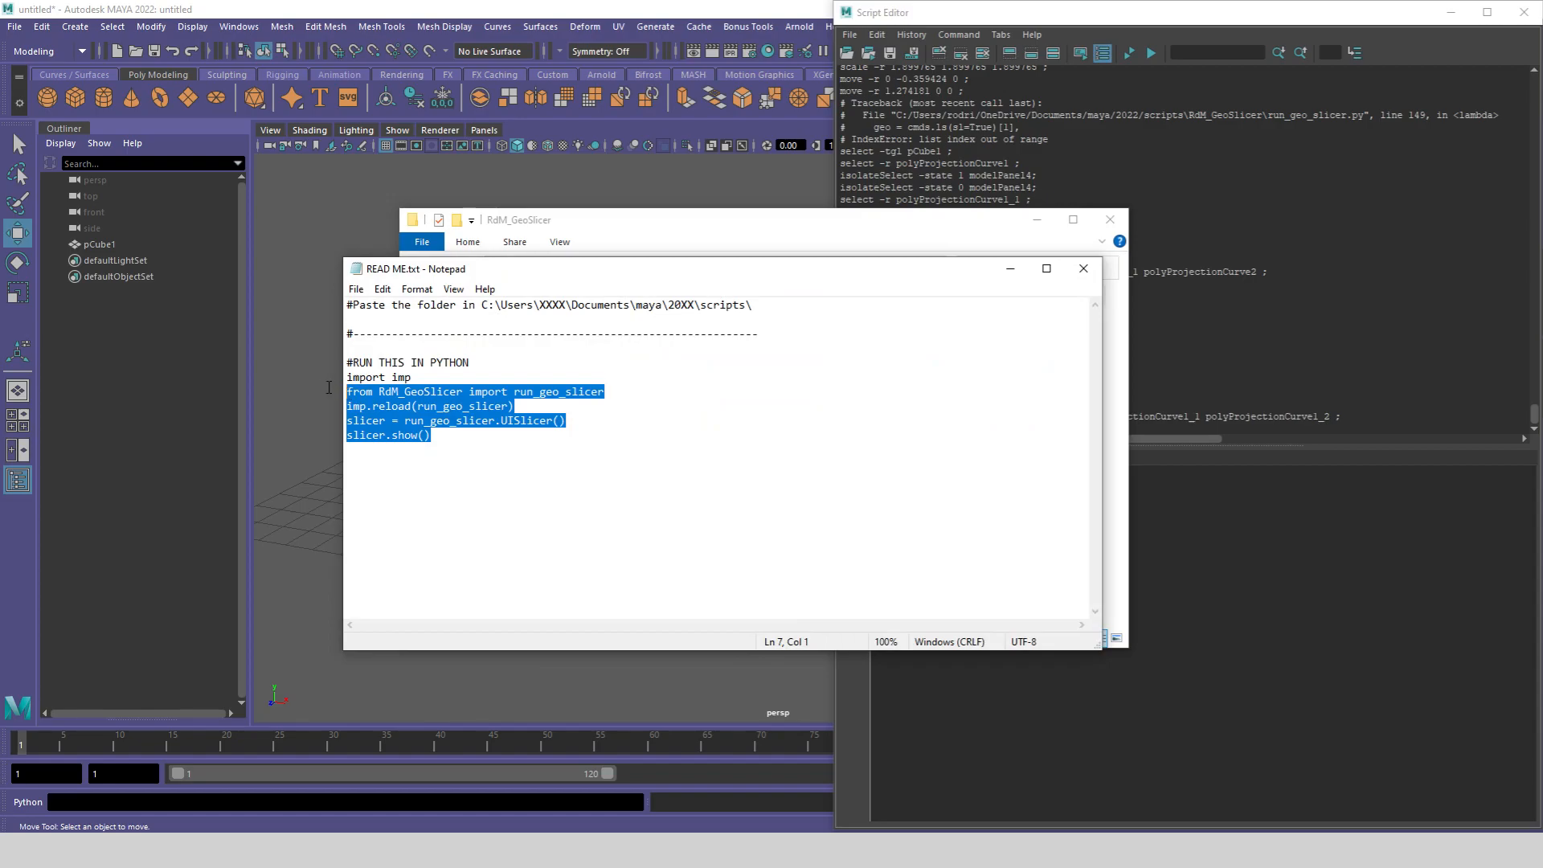
{"action": "left_click_drag", "start_coordinate": [435, 441], "coordinate": [338, 377]}
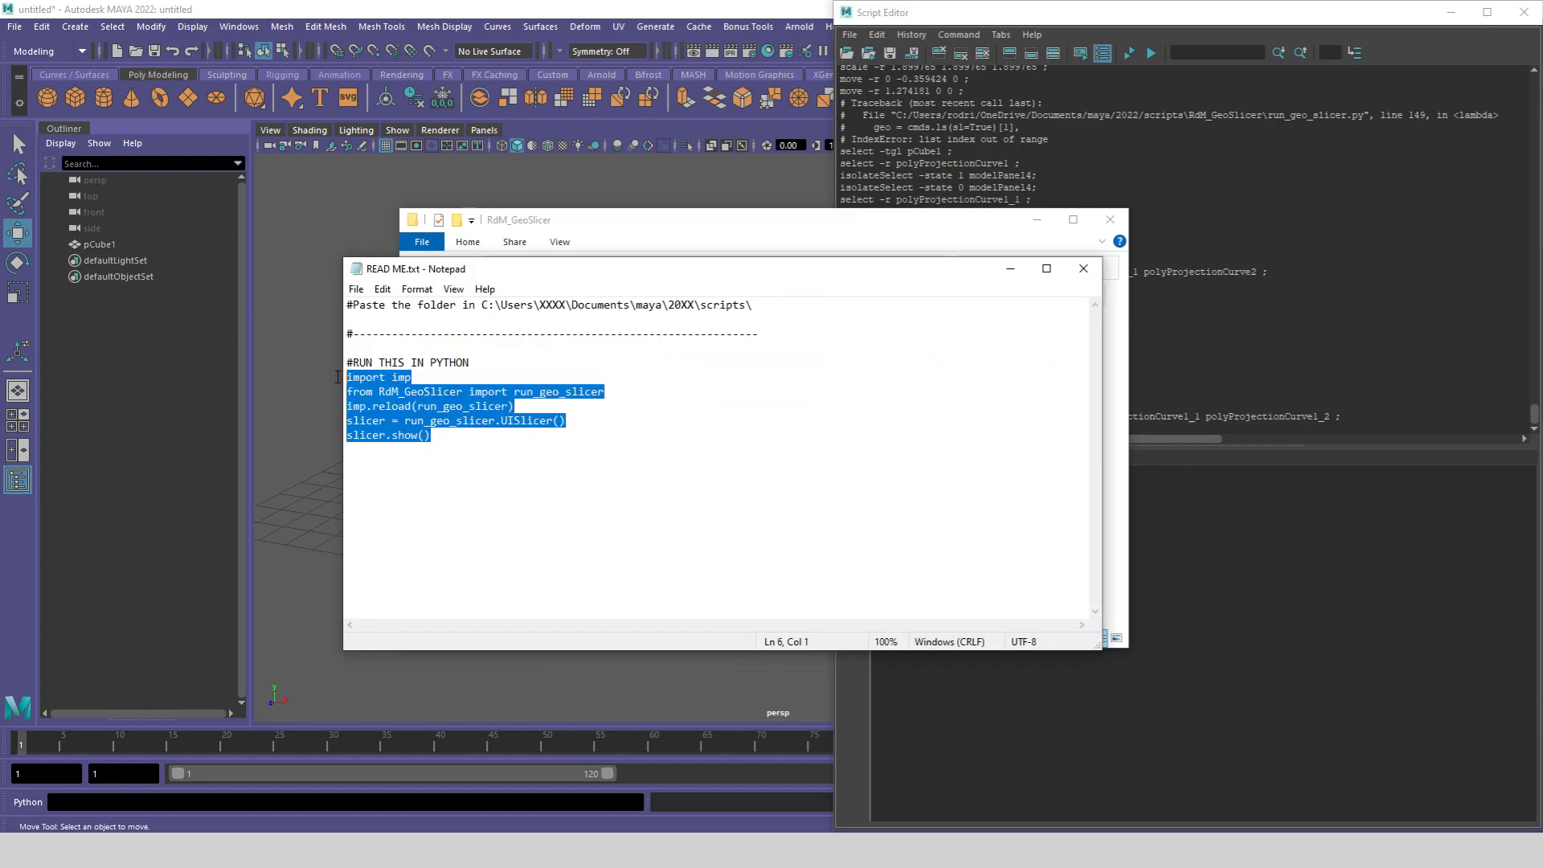
Step: Execute the copied RdM_GeoSlicer launch code in a Python tab of the Script Editor to open the Geo Slicer window
{"action": "left_click", "coordinate": [1, 807]}
{"action": "left_click", "coordinate": [32, 803]}
{"action": "left_click", "coordinate": [1053, 556]}
{"action": "left_click", "coordinate": [1533, 14]}
{"action": "left_click", "coordinate": [1527, 802]}
{"action": "left_click", "coordinate": [960, 459]}
{"action": "left_click", "coordinate": [772, 427]}
{"action": "key", "text": "ctrl+Return"}
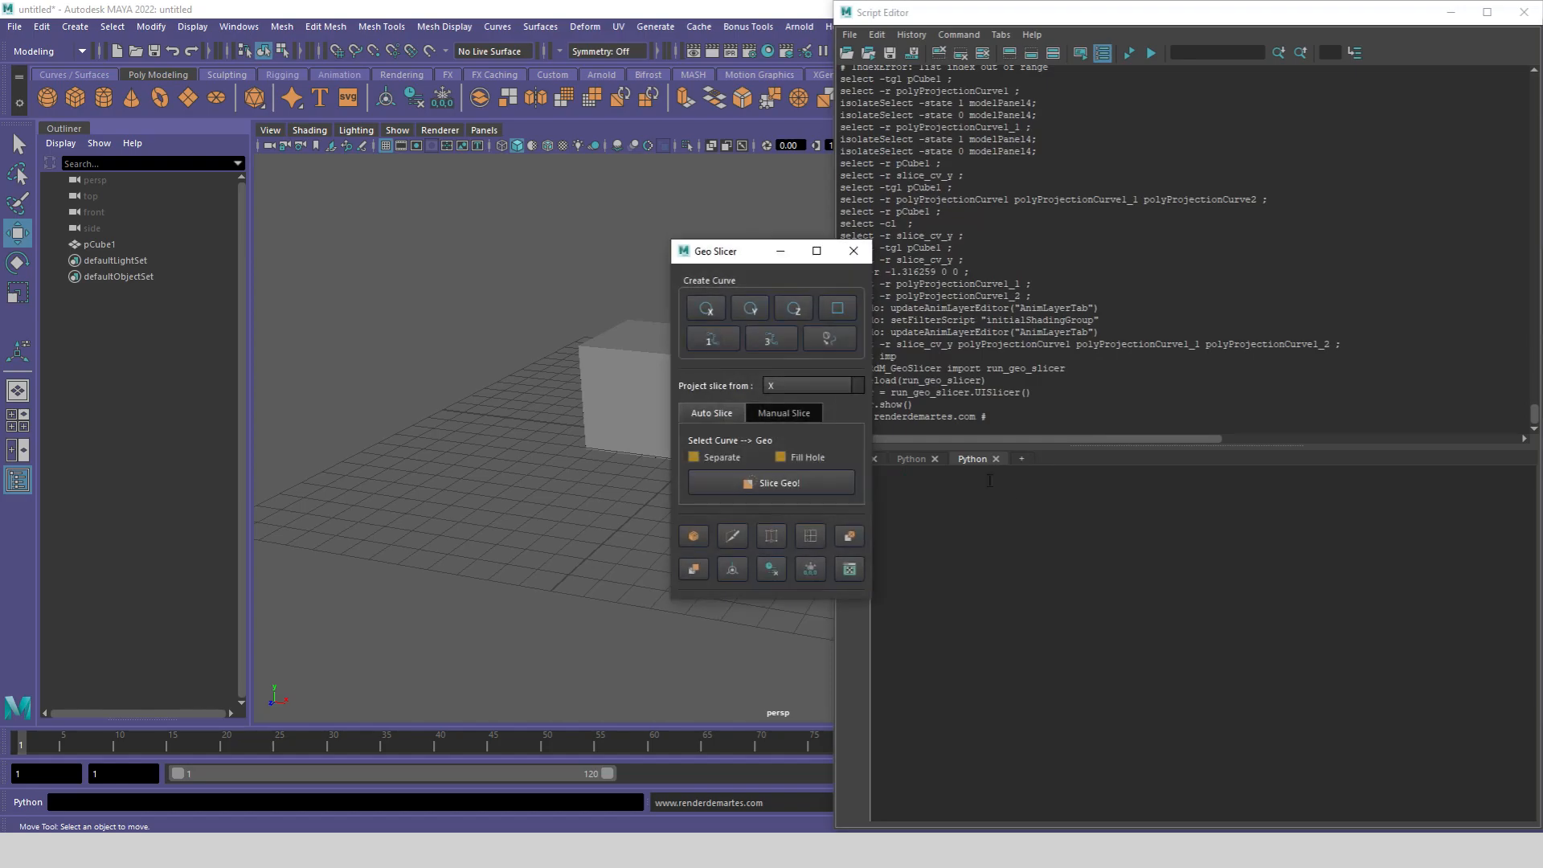
Step: Minimize the Script Editor, place the Geo Slicer window beside the cube and select the cube
{"action": "left_click_drag", "start_coordinate": [707, 253], "coordinate": [597, 369]}
{"action": "left_click", "coordinate": [1451, 12]}
{"action": "left_click", "coordinate": [597, 369]}
{"action": "left_click_drag", "start_coordinate": [633, 459], "coordinate": [639, 448], "text": "alt"}
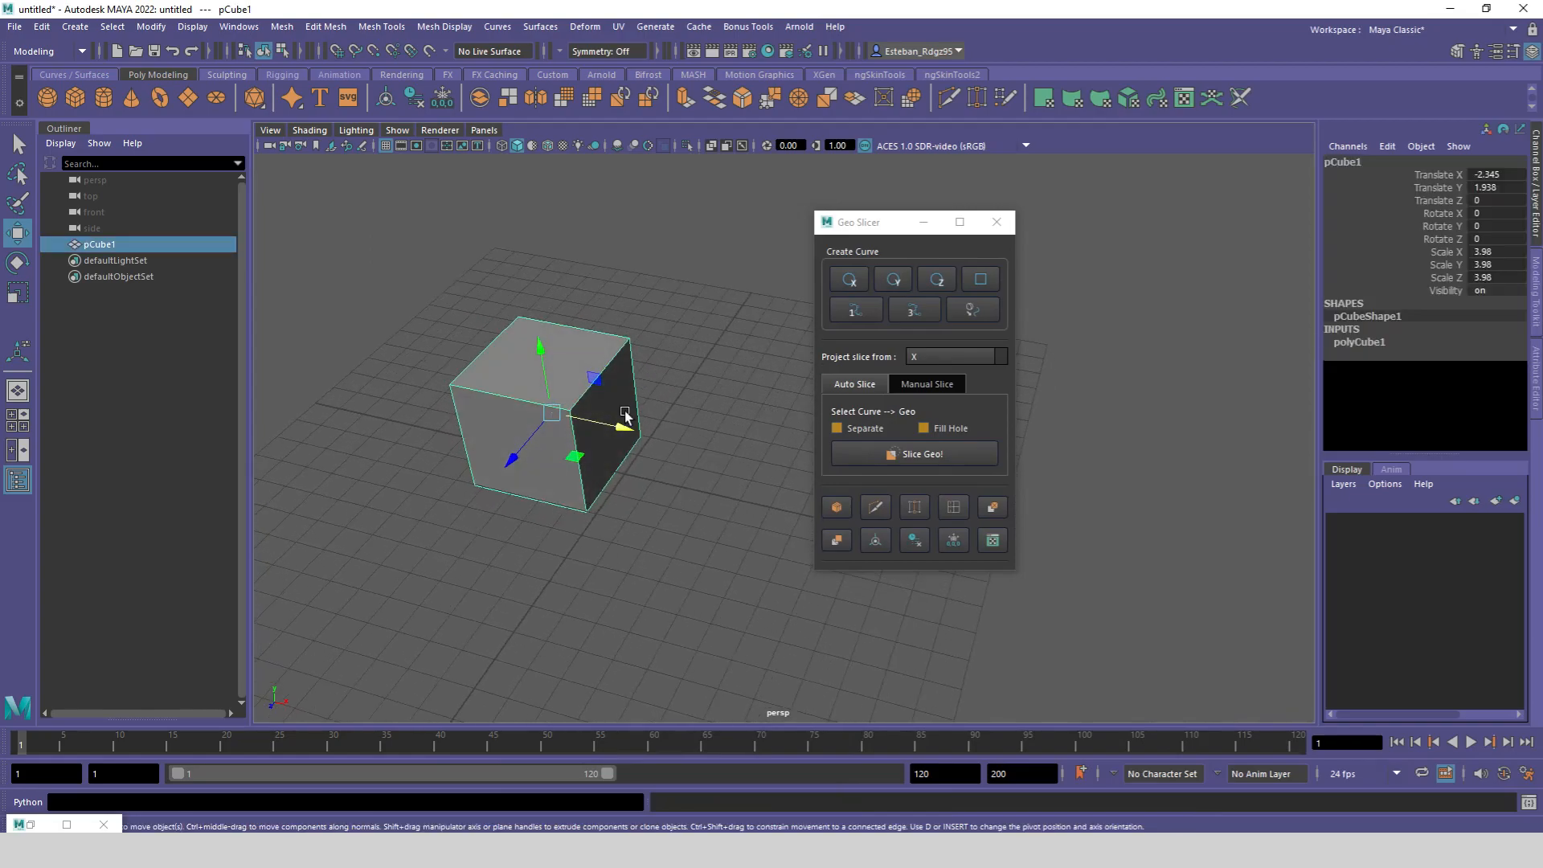
Step: Create X, Y, Z and square slice curves from the cube, then spread them out and enlarge the square
{"action": "left_click", "coordinate": [849, 281]}
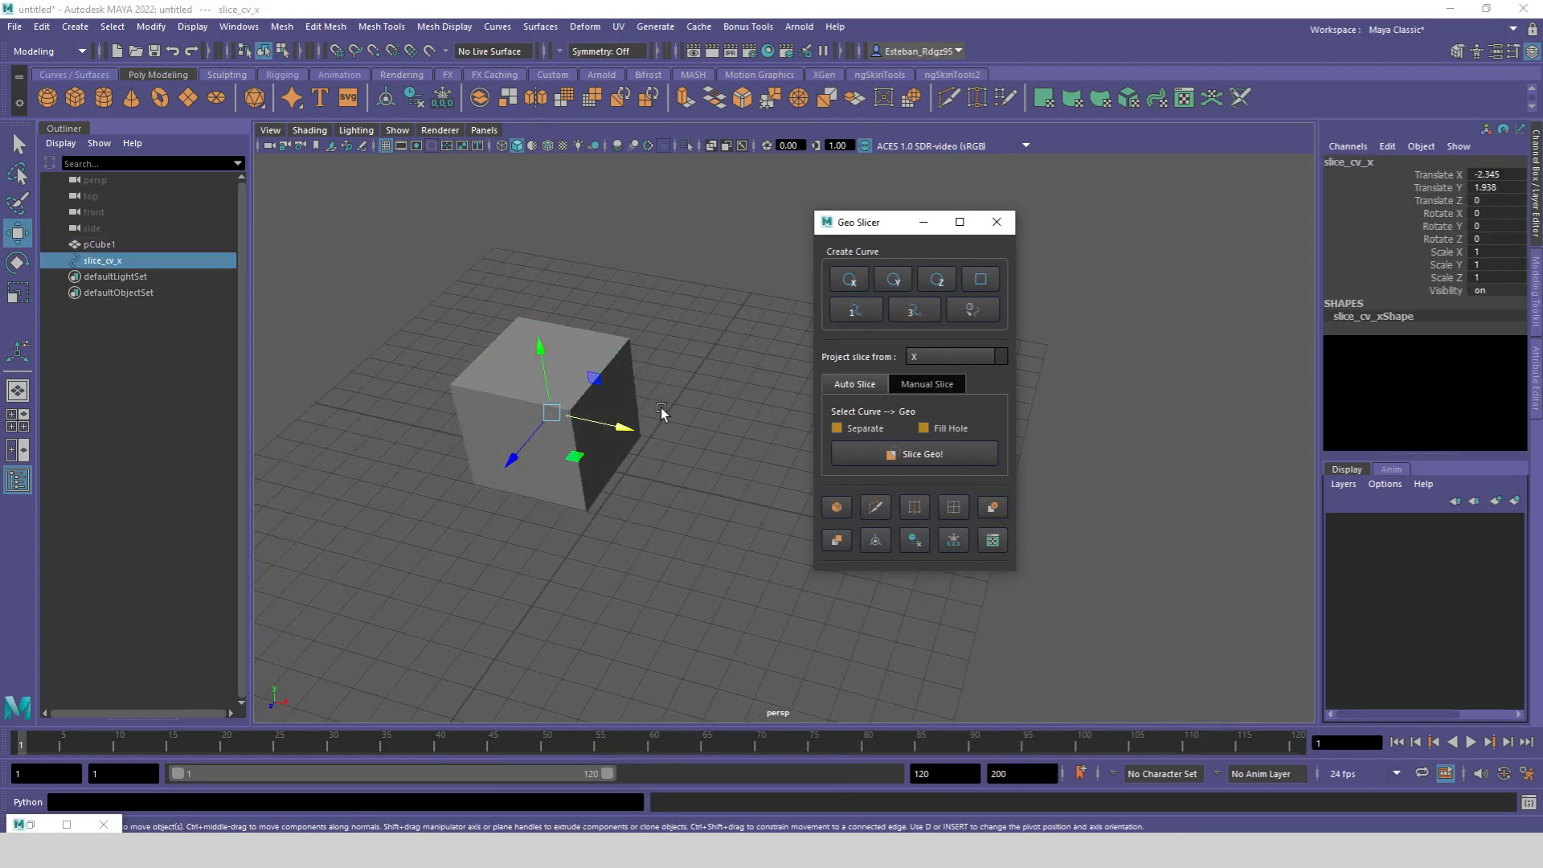
{"action": "left_click", "coordinate": [894, 279]}
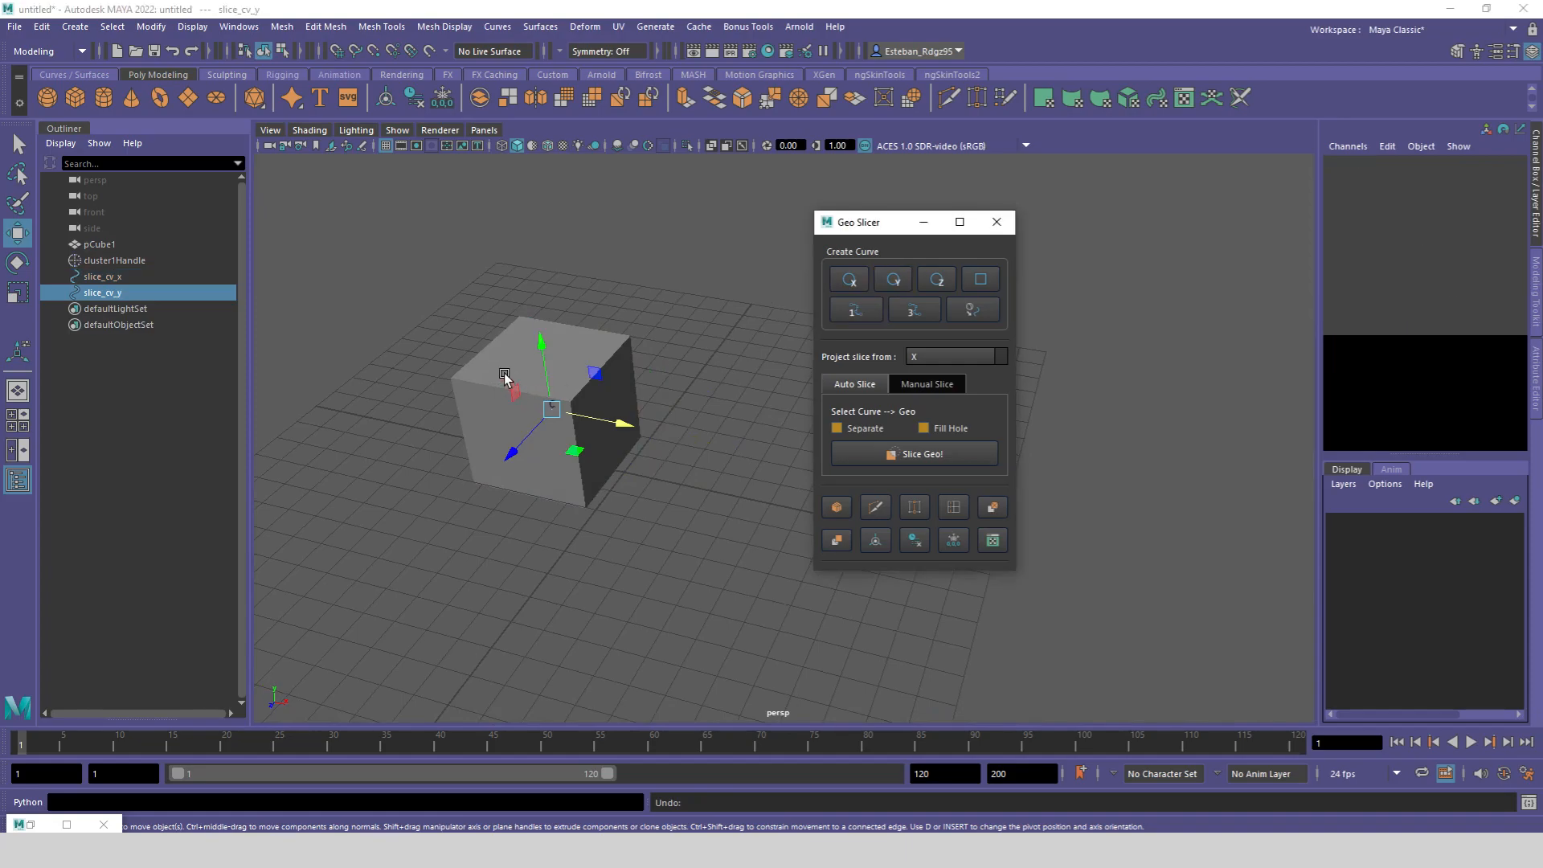
{"action": "left_click", "coordinate": [937, 283]}
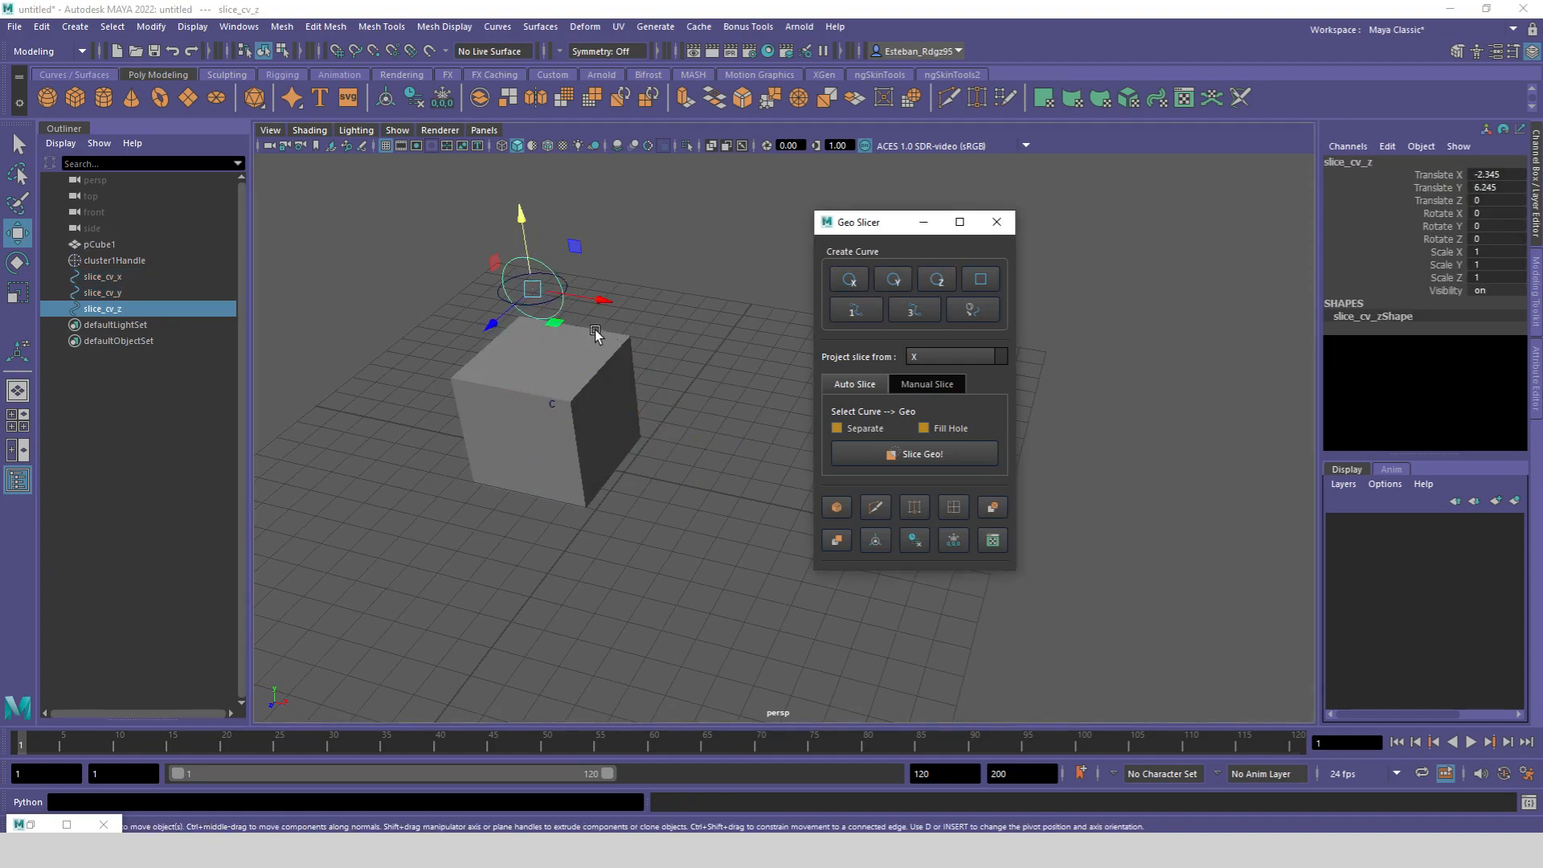
{"action": "left_click", "coordinate": [979, 279]}
{"action": "left_click_drag", "start_coordinate": [541, 344], "coordinate": [732, 393]}
{"action": "key", "text": "r"}
Step: Draw a linear (degree 1) and a cubic (degree 3) slice curve on the grid around the cube's base
{"action": "left_click", "coordinate": [874, 322]}
{"action": "mouse_move", "coordinate": [453, 550]}
{"action": "left_mouse_down"}
{"action": "mouse_move", "coordinate": [624, 478]}
{"action": "mouse_move", "coordinate": [663, 609]}
{"action": "mouse_move", "coordinate": [644, 611]}
{"action": "left_mouse_up"}
{"action": "left_click", "coordinate": [914, 311]}
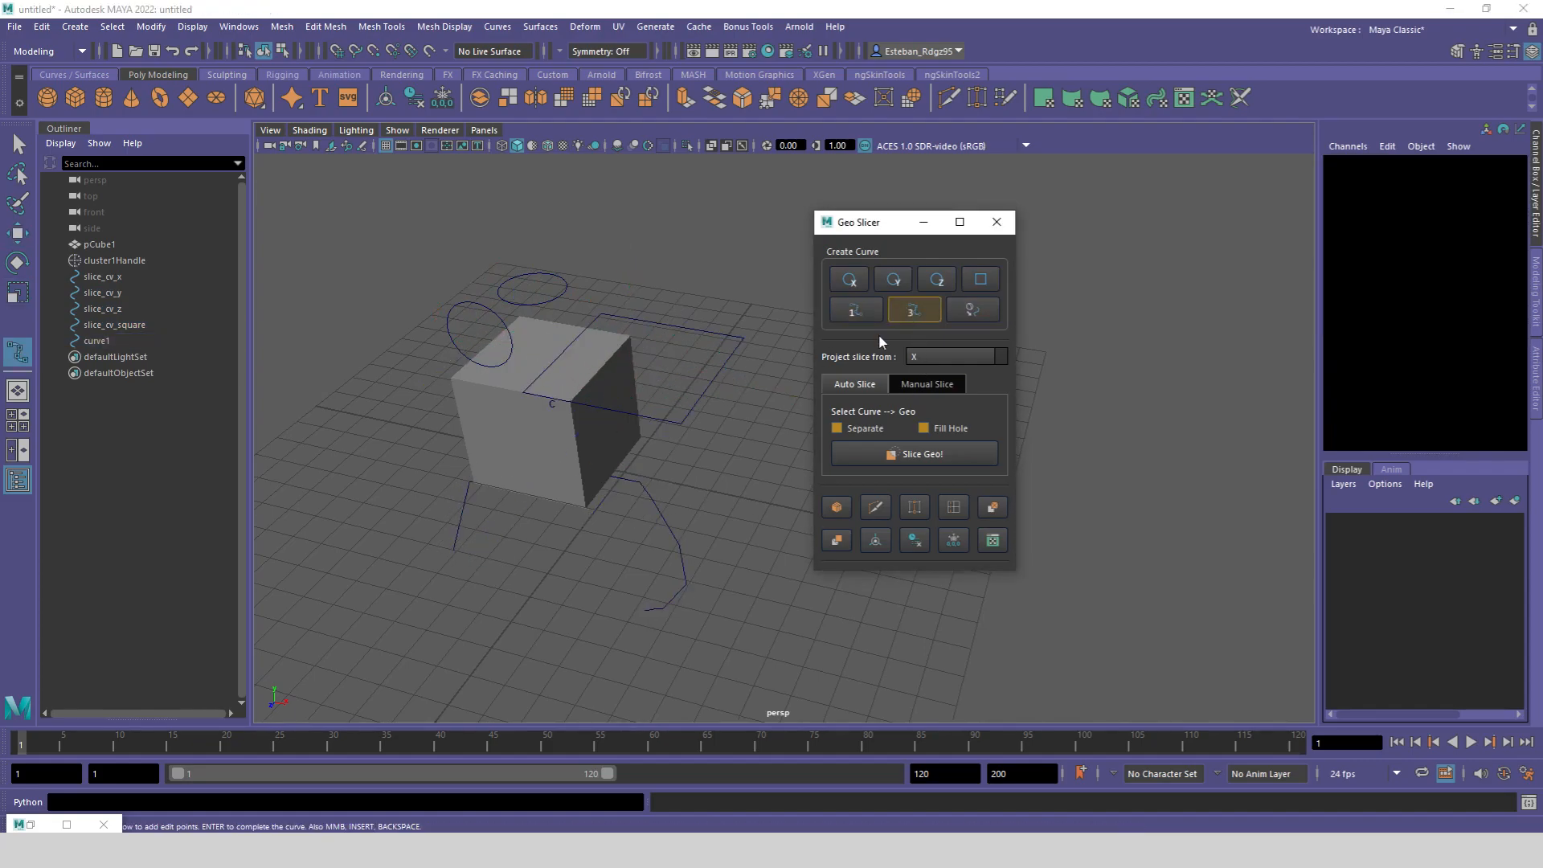
{"action": "left_click", "coordinate": [460, 554]}
{"action": "key", "text": "Return"}
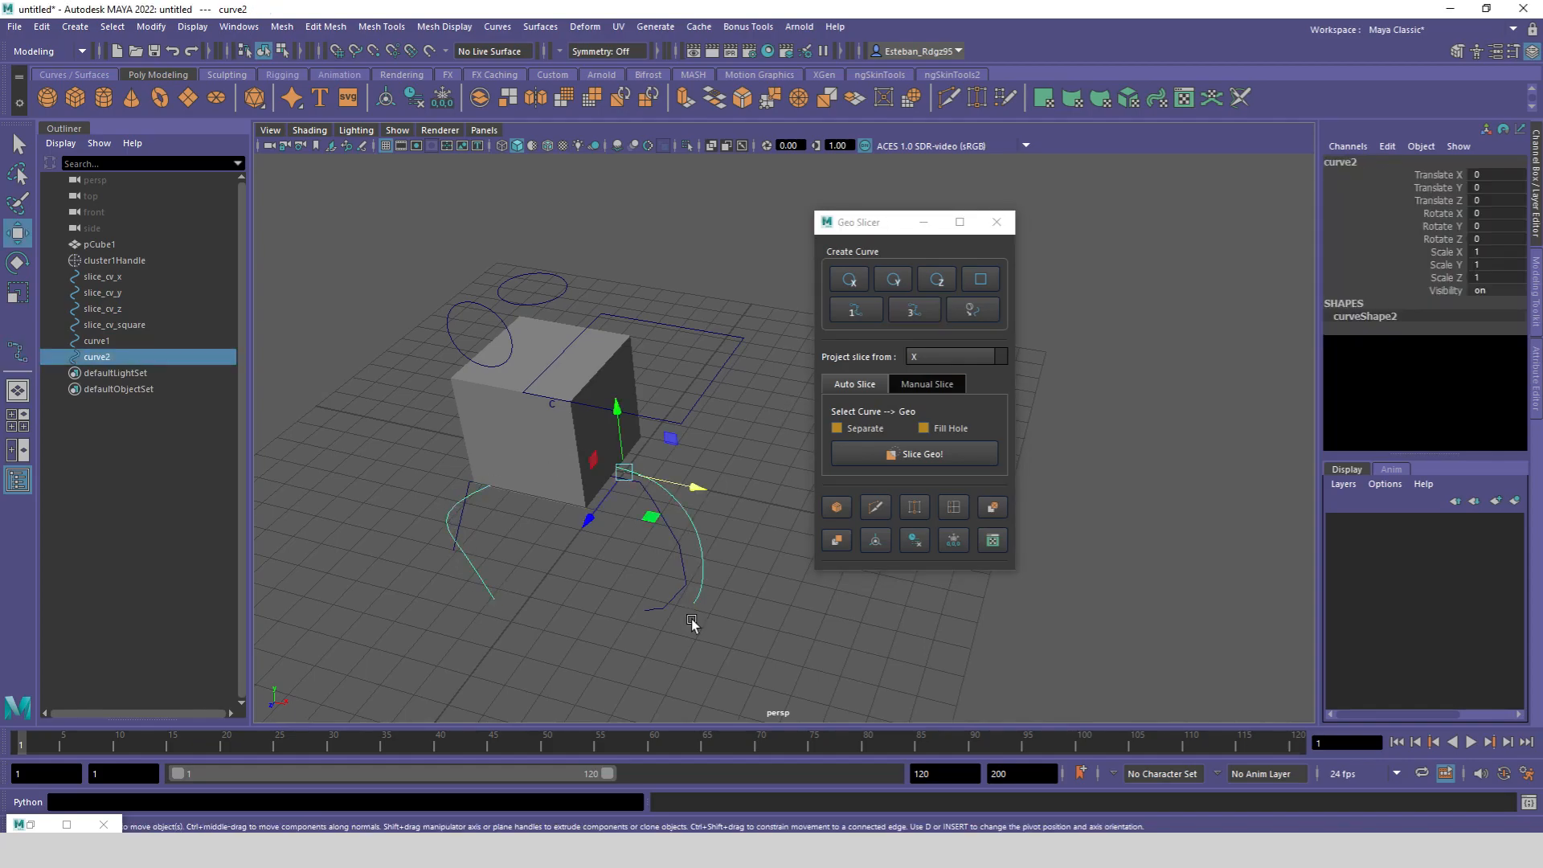
Step: Create a polygon cylinder and scale it up until it overlaps the cube
{"action": "left_click", "coordinate": [103, 98]}
{"action": "key", "text": "r"}
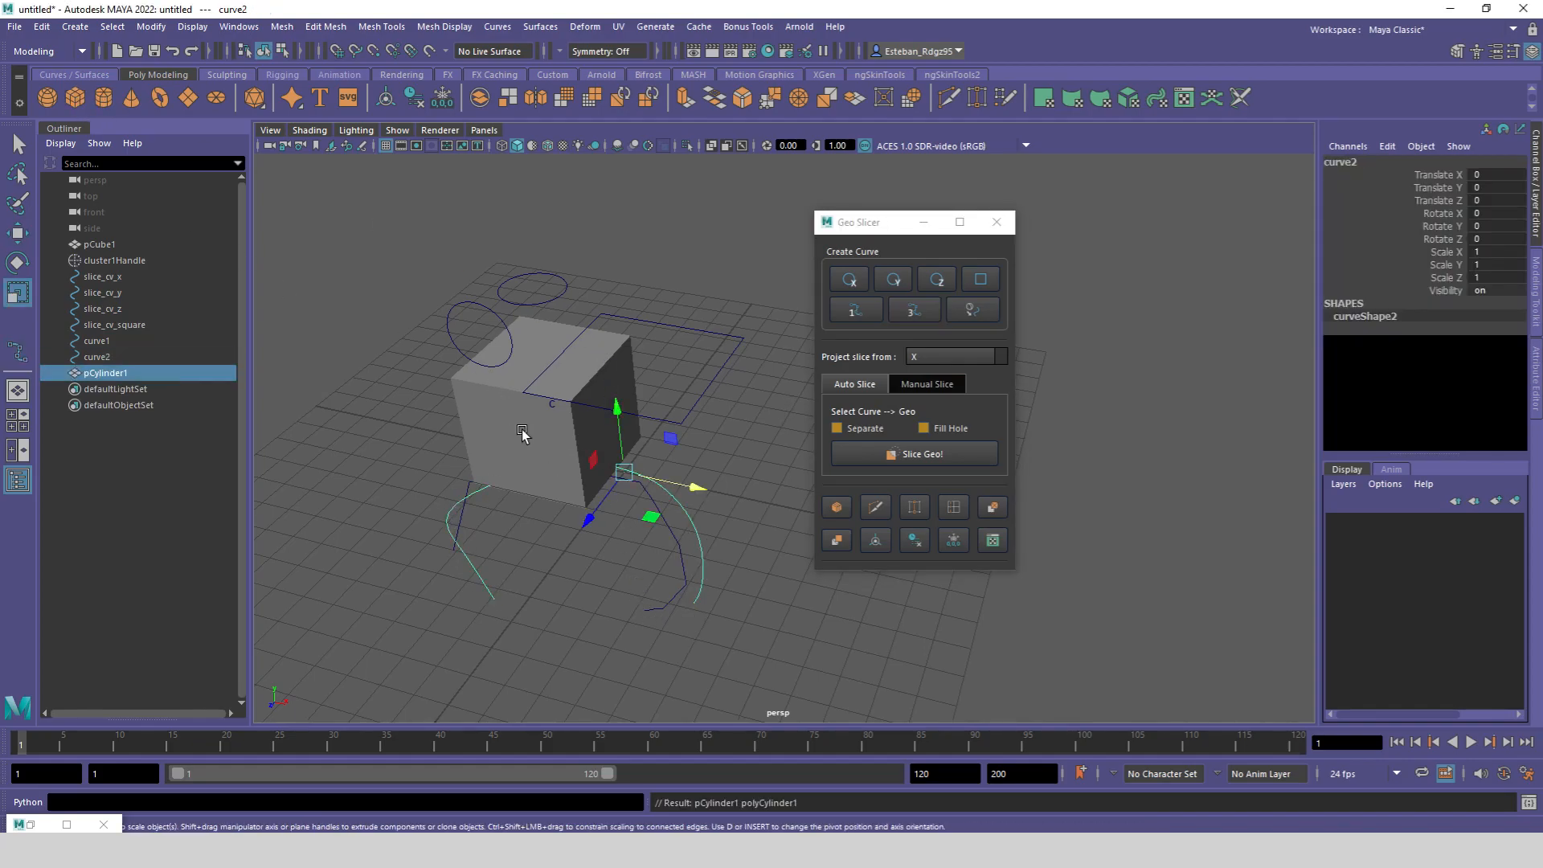
{"action": "left_click_drag", "start_coordinate": [624, 472], "coordinate": [707, 474]}
Step: Select edges on the cylinder's top cap and extract a slice curve from them
{"action": "right_click_drag", "start_coordinate": [705, 385], "coordinate": [690, 344]}
{"action": "left_click", "coordinate": [698, 354]}
{"action": "key", "text": "q"}
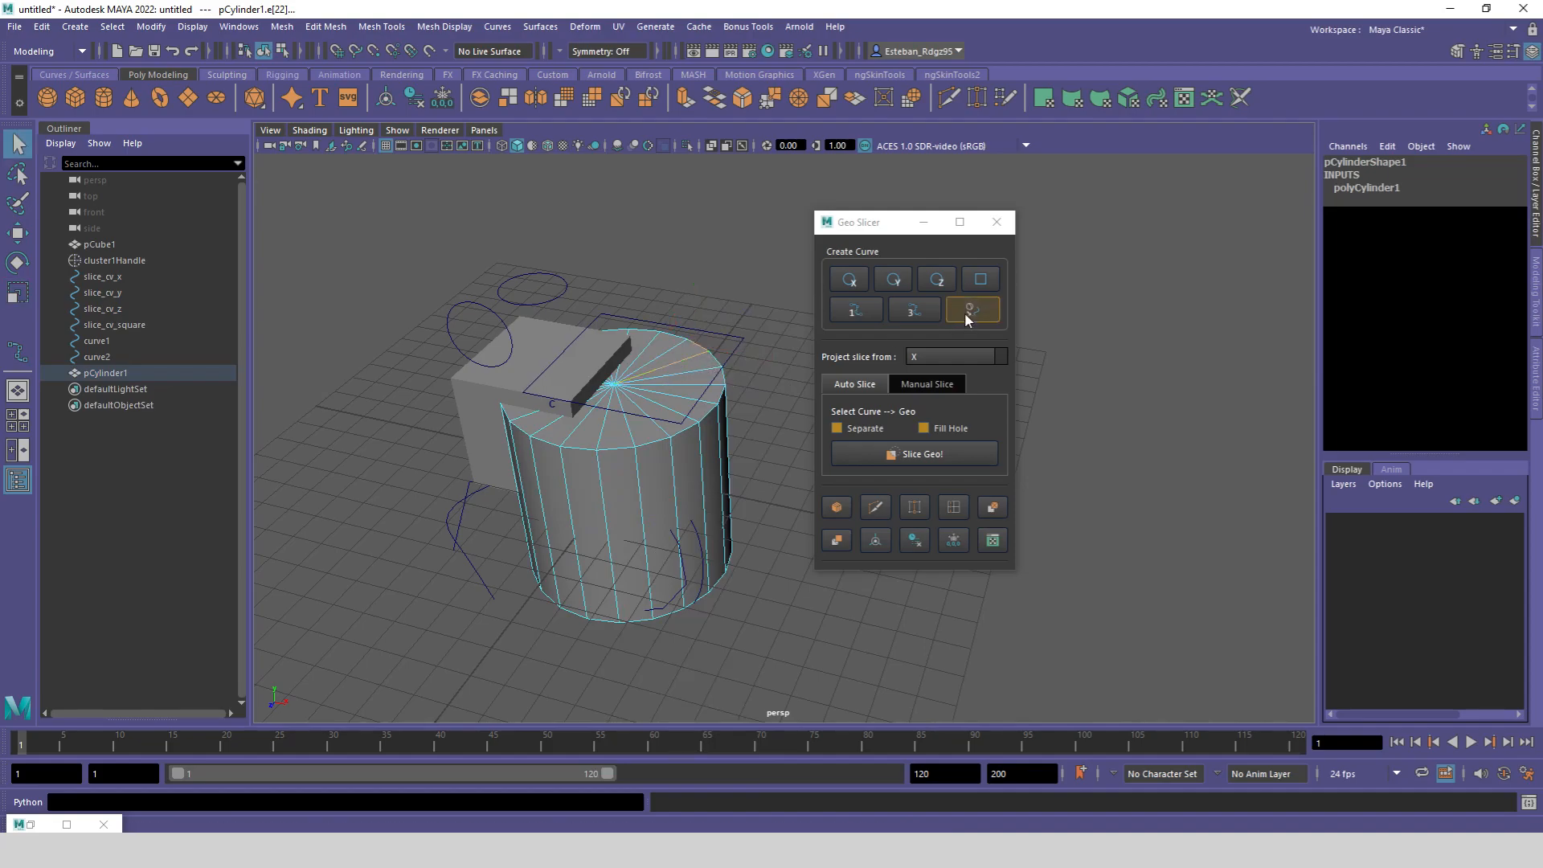
{"action": "left_click", "coordinate": [970, 311]}
{"action": "key", "text": "w"}
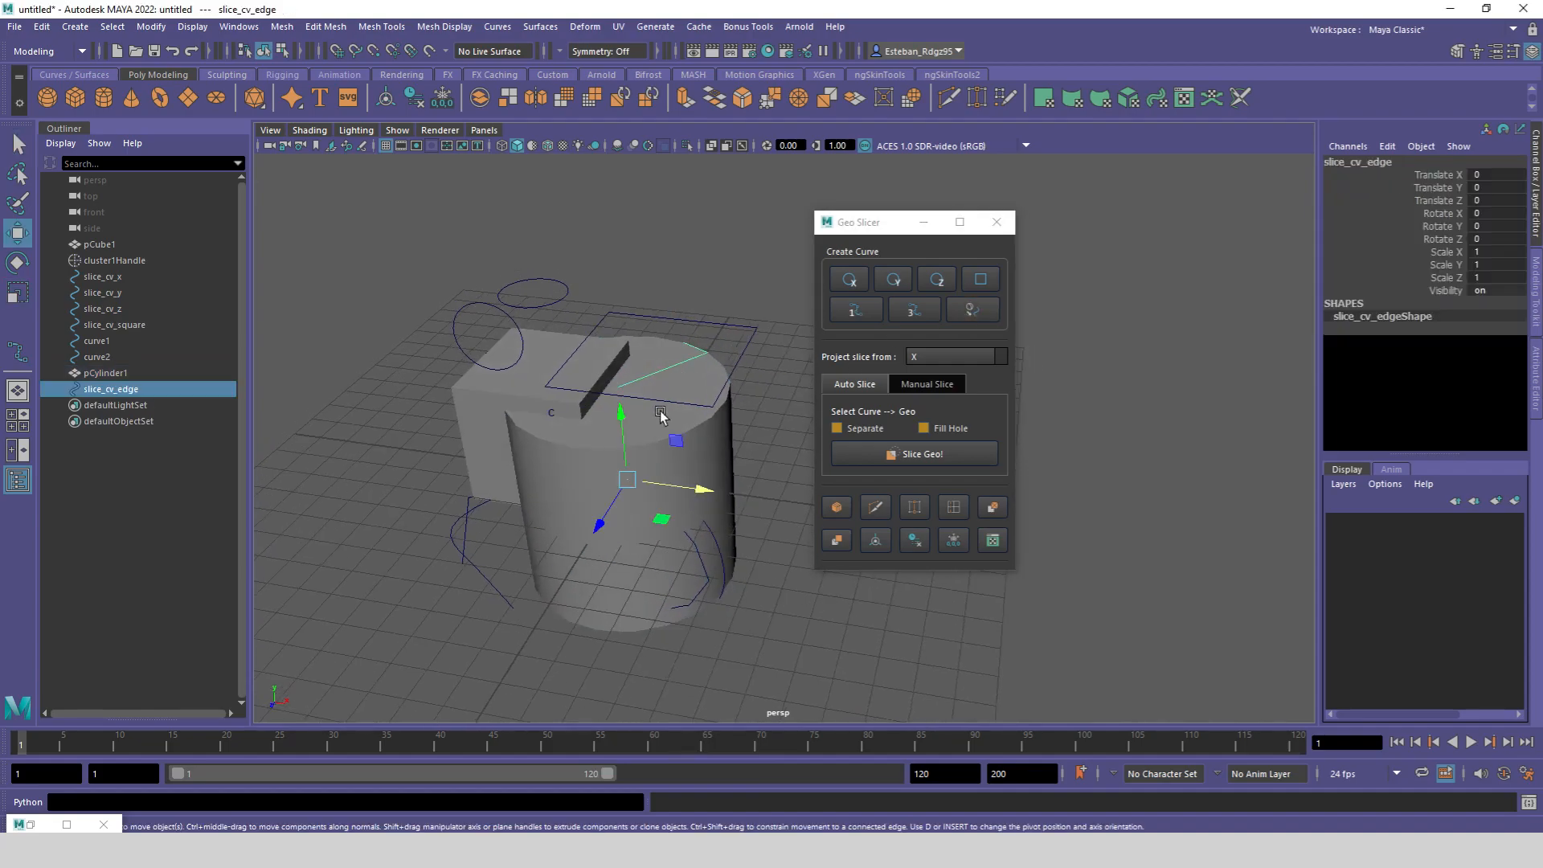
{"action": "left_click_drag", "start_coordinate": [644, 406], "coordinate": [656, 372]}
Step: Delete the cylinder, the cluster and all slice curves, keeping only the cube
{"action": "left_click_drag", "start_coordinate": [151, 384], "coordinate": [119, 260]}
{"action": "key", "text": "Delete"}
Step: Create a Y slice curve from the cube, scale it to about 3.96 and raise it above one side to Y about 4.43
{"action": "left_click", "coordinate": [104, 245]}
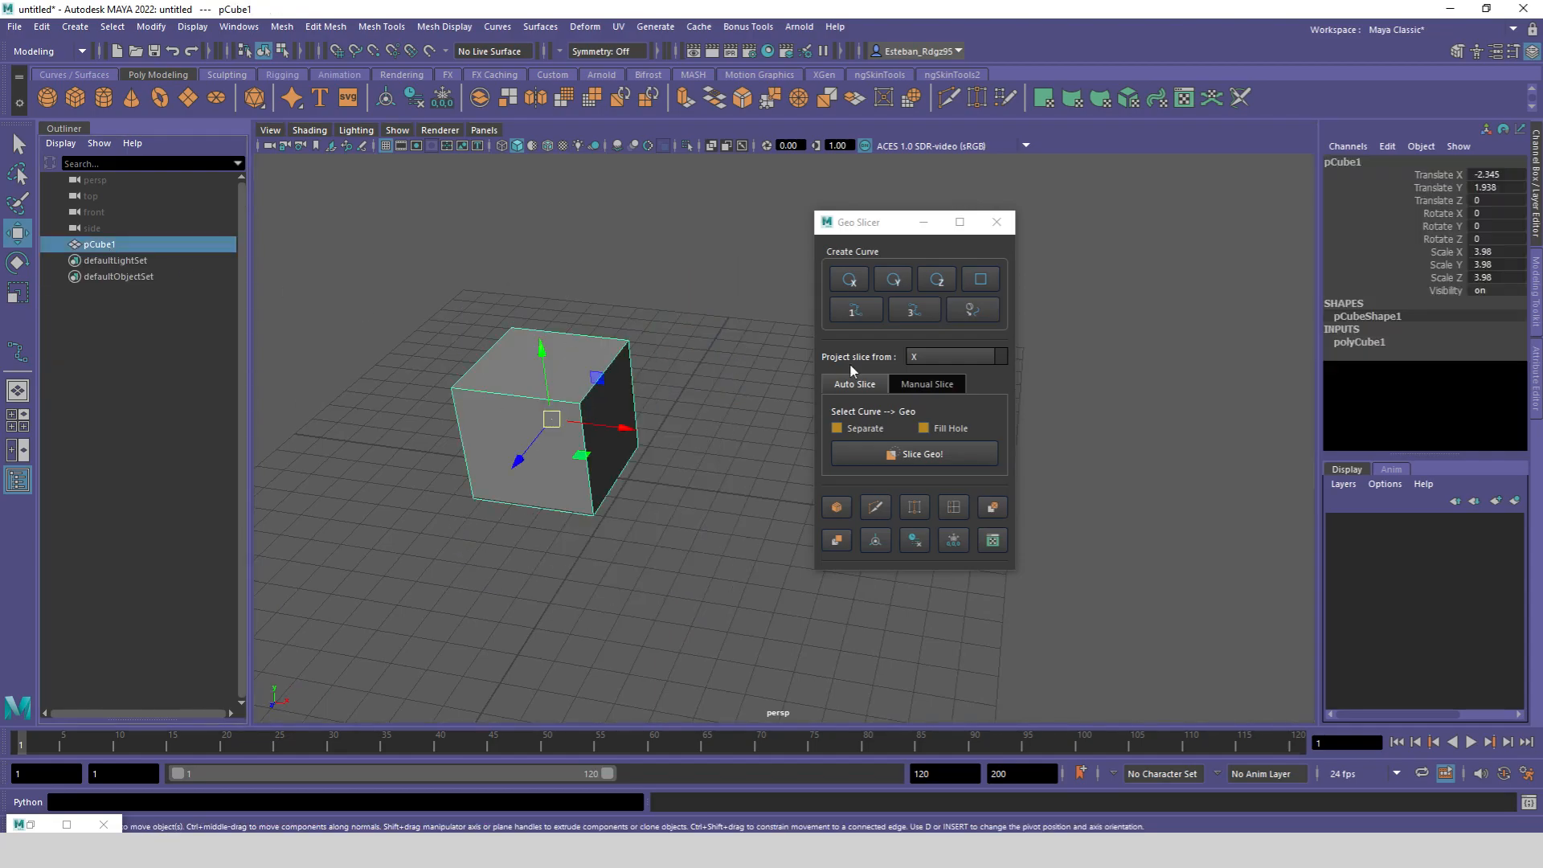
{"action": "left_click", "coordinate": [887, 279]}
{"action": "left_click_drag", "start_coordinate": [551, 418], "coordinate": [727, 440]}
{"action": "key", "text": "r"}
{"action": "key", "text": "w"}
{"action": "left_click_drag", "start_coordinate": [650, 357], "coordinate": [663, 283]}
Step: Set the slice projection direction to Y after trying the Camera option
{"action": "left_click", "coordinate": [928, 362]}
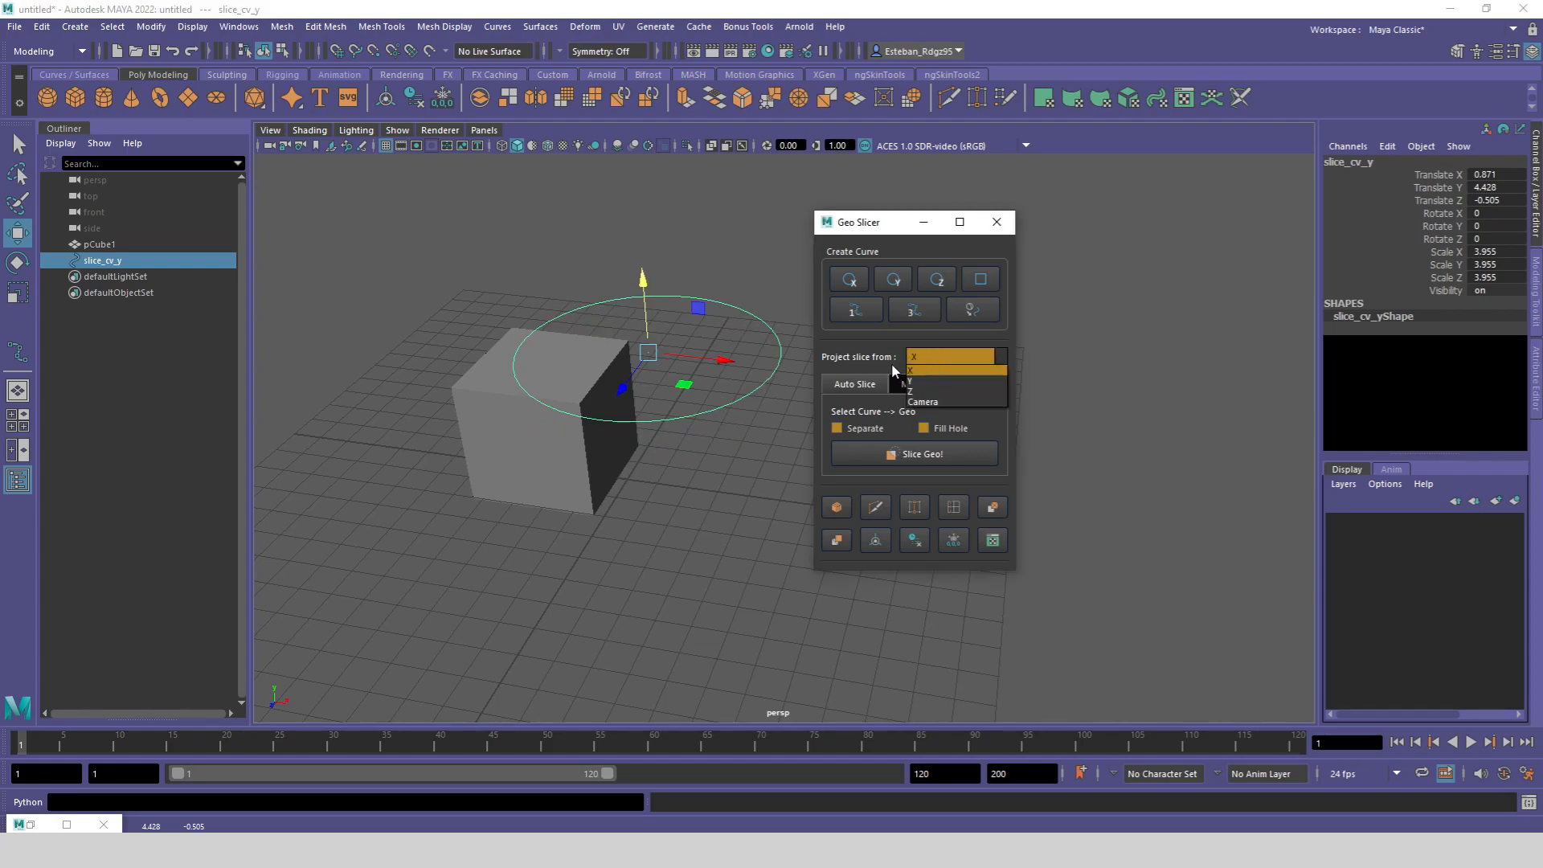
{"action": "left_click", "coordinate": [957, 359]}
{"action": "left_click", "coordinate": [937, 379]}
{"action": "left_click", "coordinate": [936, 353]}
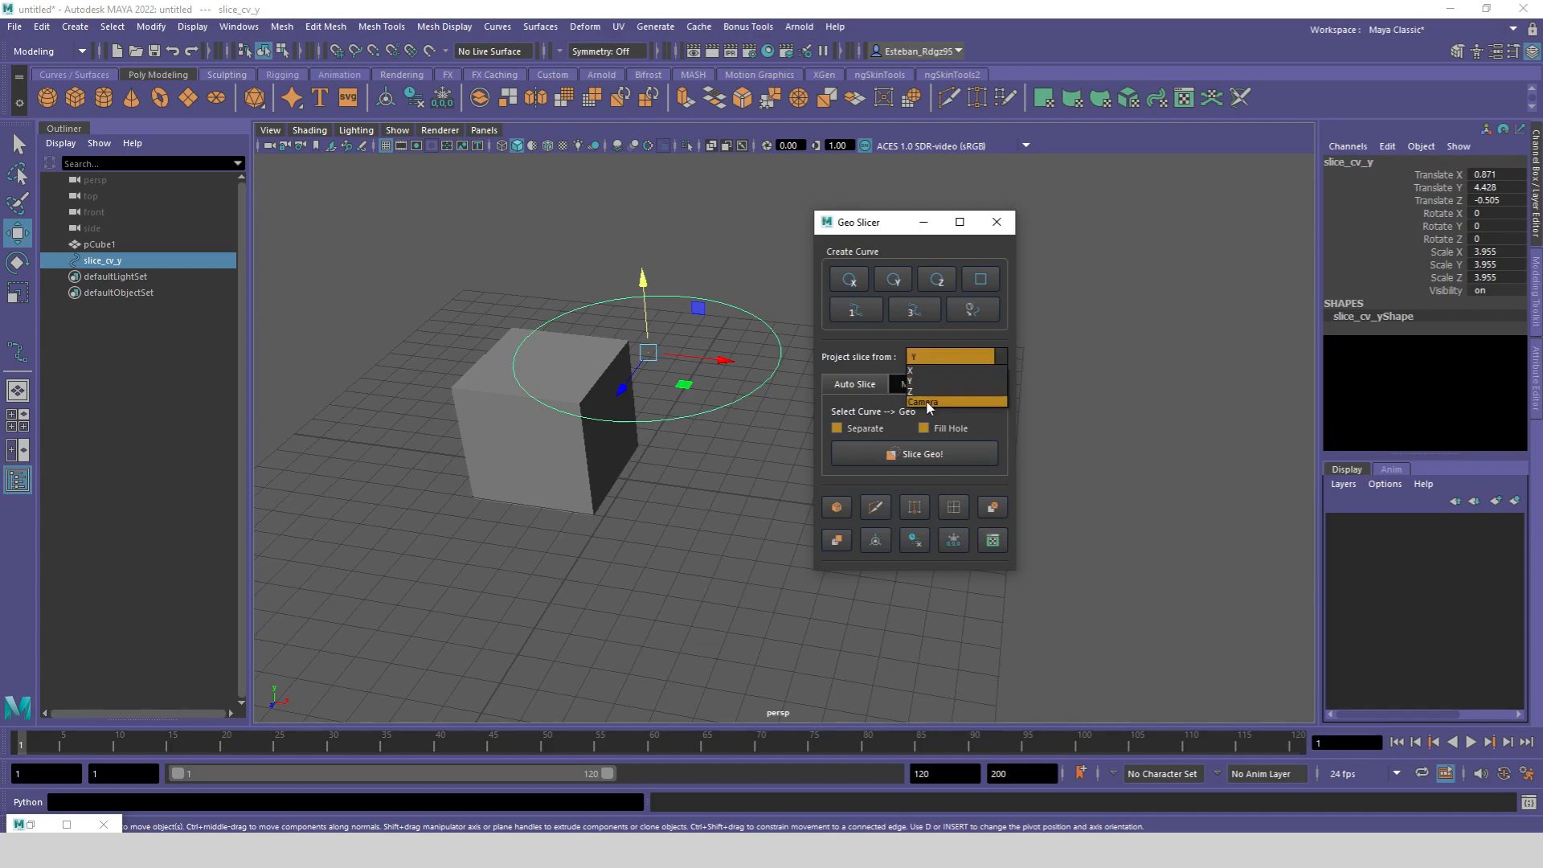
{"action": "left_click", "coordinate": [926, 402]}
{"action": "left_click_drag", "start_coordinate": [697, 417], "coordinate": [691, 431], "text": "alt"}
{"action": "left_click", "coordinate": [935, 358]}
{"action": "left_click", "coordinate": [932, 384]}
Step: Shrink the circular slice curve to about 1.67 and try positions for it over and inside the cube
{"action": "left_click_drag", "start_coordinate": [597, 259], "coordinate": [557, 341], "text": "alt"}
{"action": "key", "text": "ctrl+z"}
{"action": "key", "text": "r"}
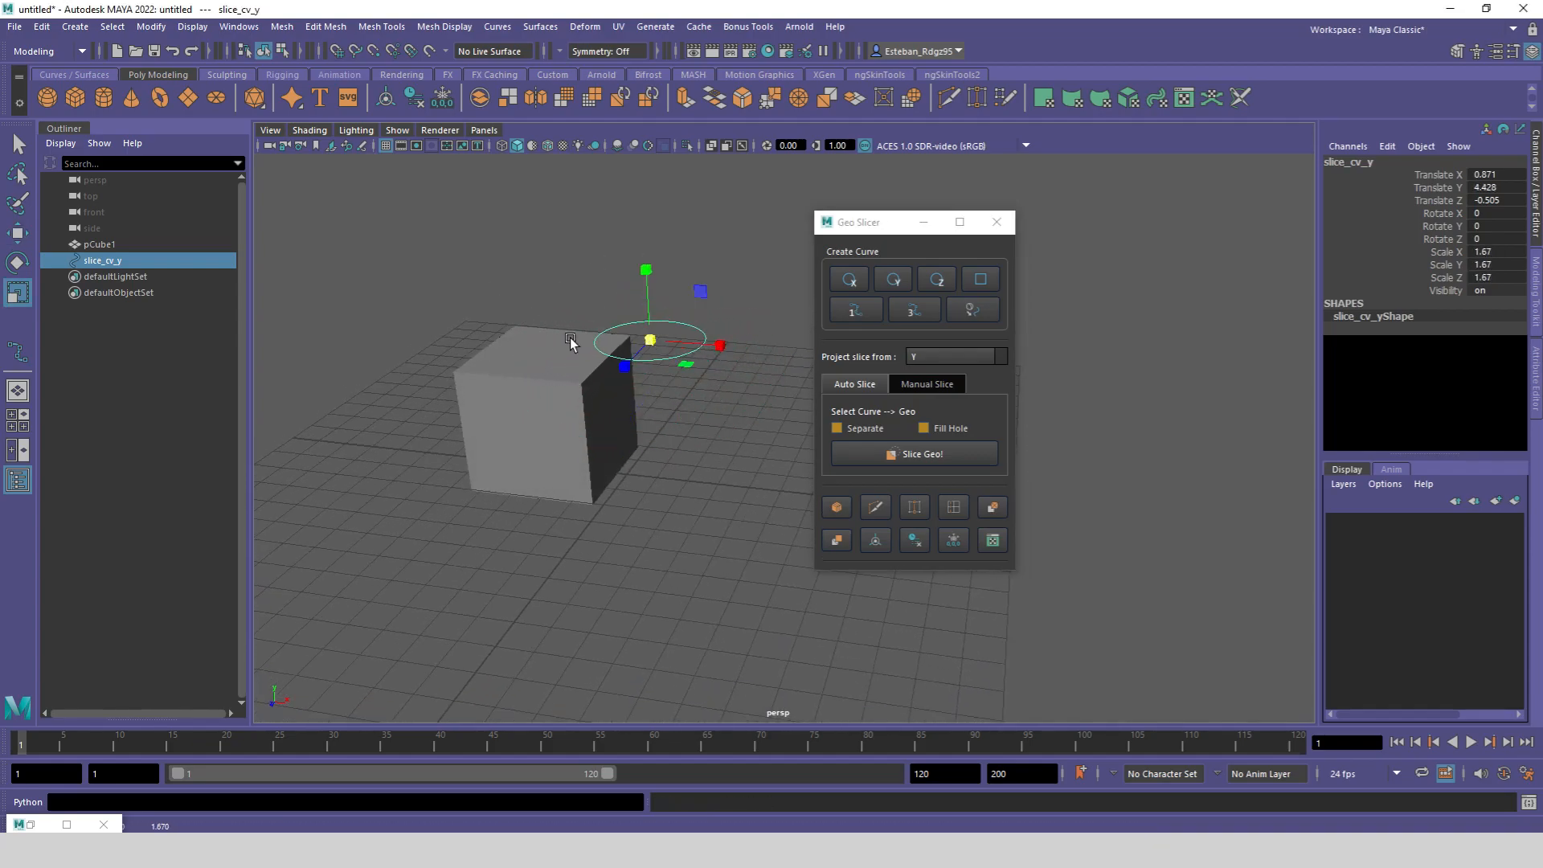
{"action": "key", "text": "w"}
{"action": "left_click_drag", "start_coordinate": [718, 342], "coordinate": [621, 338]}
{"action": "left_click_drag", "start_coordinate": [541, 259], "coordinate": [528, 356]}
{"action": "left_click_drag", "start_coordinate": [520, 388], "coordinate": [509, 405]}
{"action": "left_click_drag", "start_coordinate": [532, 314], "coordinate": [531, 299]}
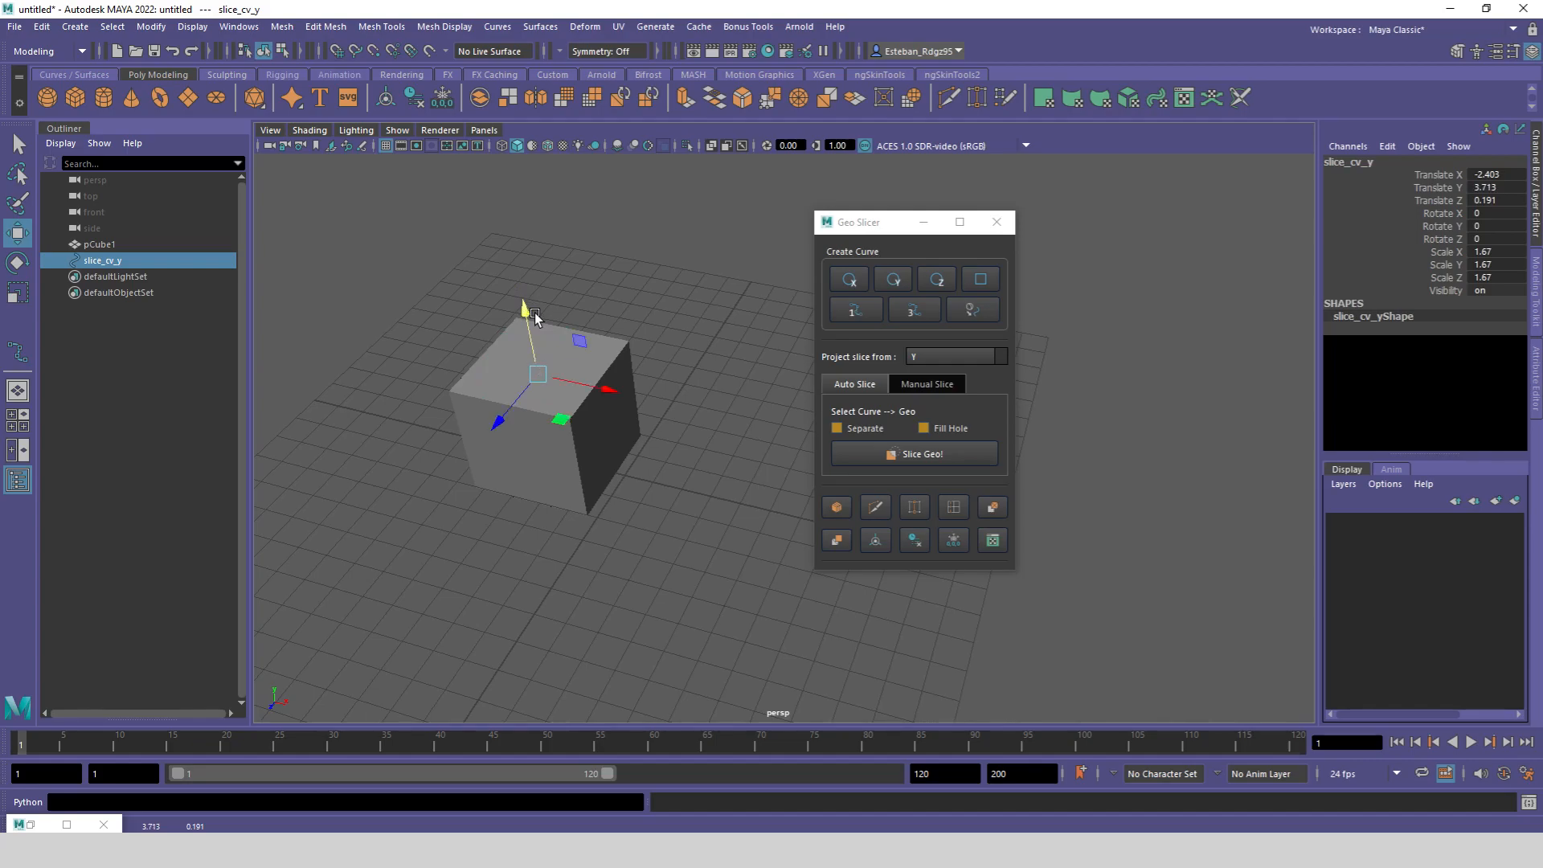
Step: Undo the scale and move changes made to the circular slice curve
{"action": "key", "text": "ctrl+z"}
{"action": "key", "text": "ctrl+z"}
{"action": "key", "text": "ctrl+z"}
{"action": "key", "text": "ctrl+z"}
{"action": "key", "text": "ctrl+z"}
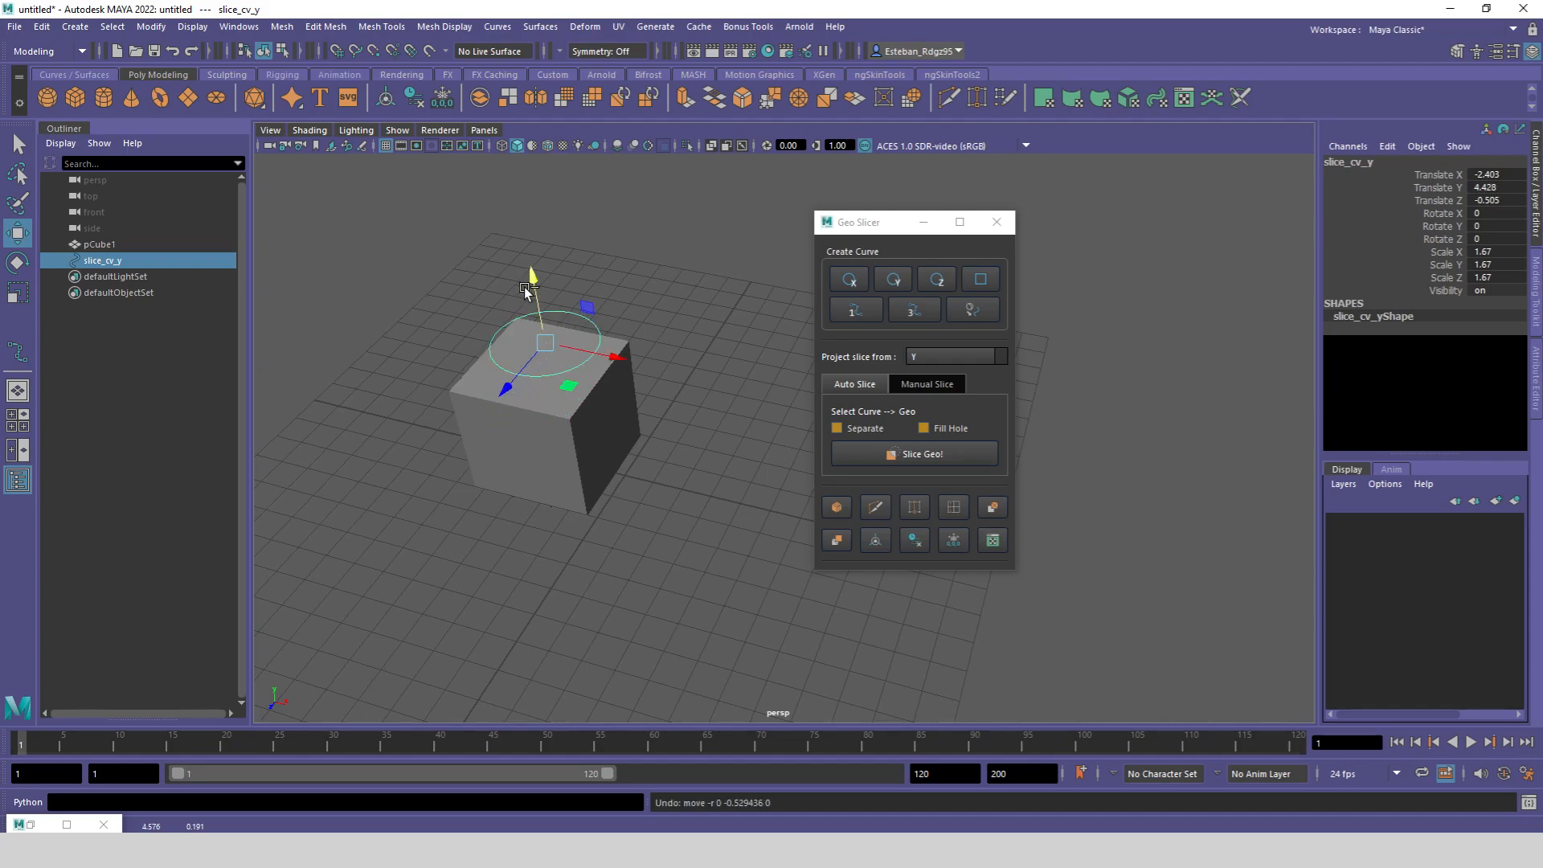
{"action": "left_click_drag", "start_coordinate": [595, 319], "coordinate": [654, 313], "text": "alt"}
Step: Slice the cube with the circular curve using Separate and Fill Hole, and pull the cut piece away along X
{"action": "left_click", "coordinate": [708, 240]}
{"action": "left_click", "coordinate": [708, 289]}
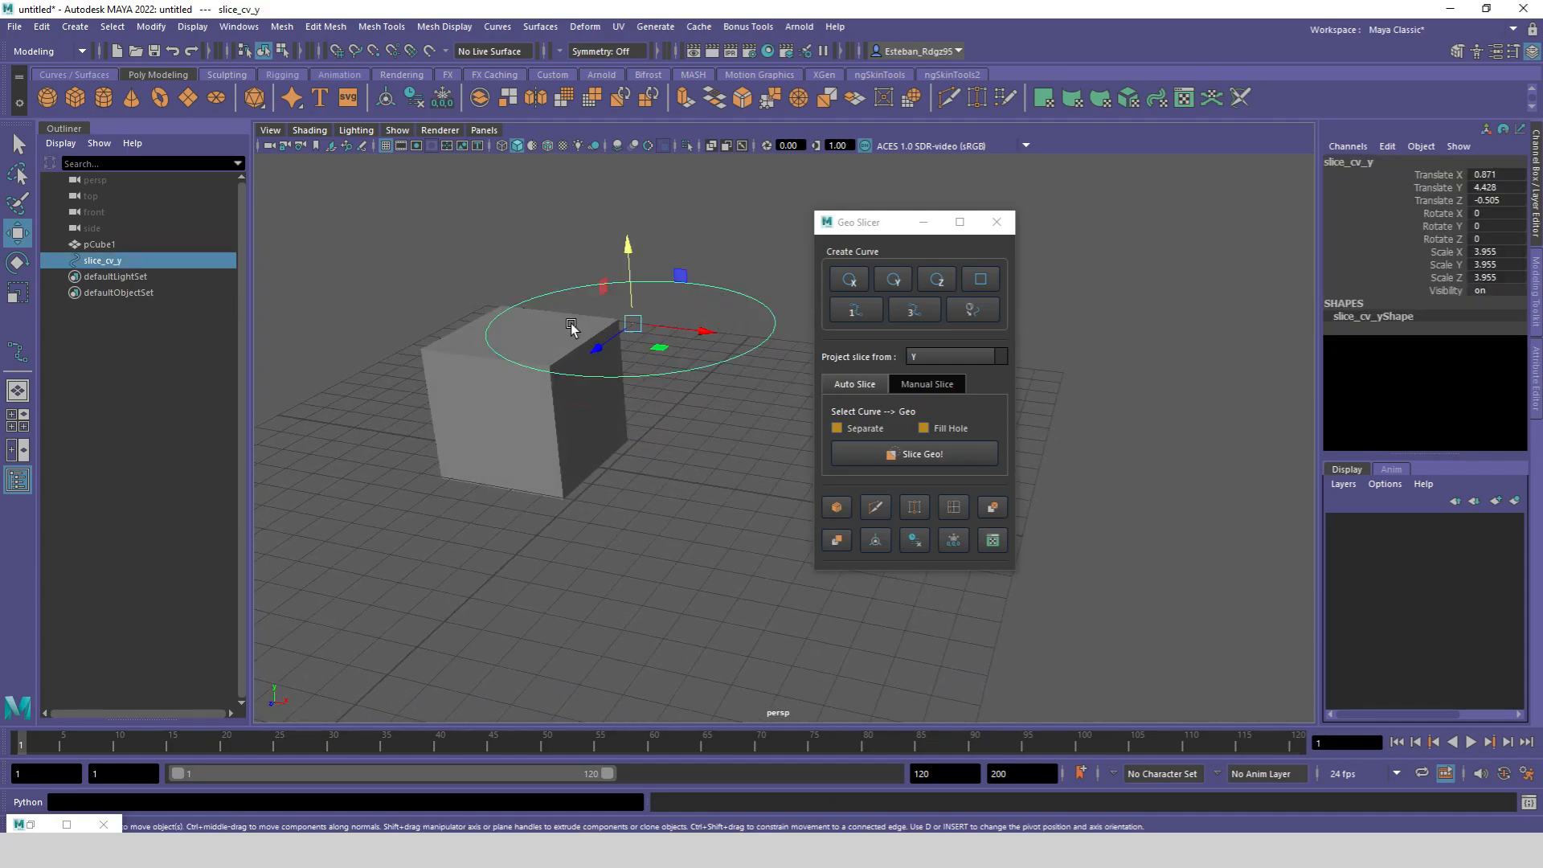
{"action": "left_click", "coordinate": [605, 391], "text": "shift"}
{"action": "left_click", "coordinate": [915, 454]}
{"action": "left_click", "coordinate": [567, 347]}
{"action": "left_click_drag", "start_coordinate": [591, 412], "coordinate": [661, 439]}
Step: Undo the filled slice and the move of its cut piece
{"action": "key", "text": "ctrl+z"}
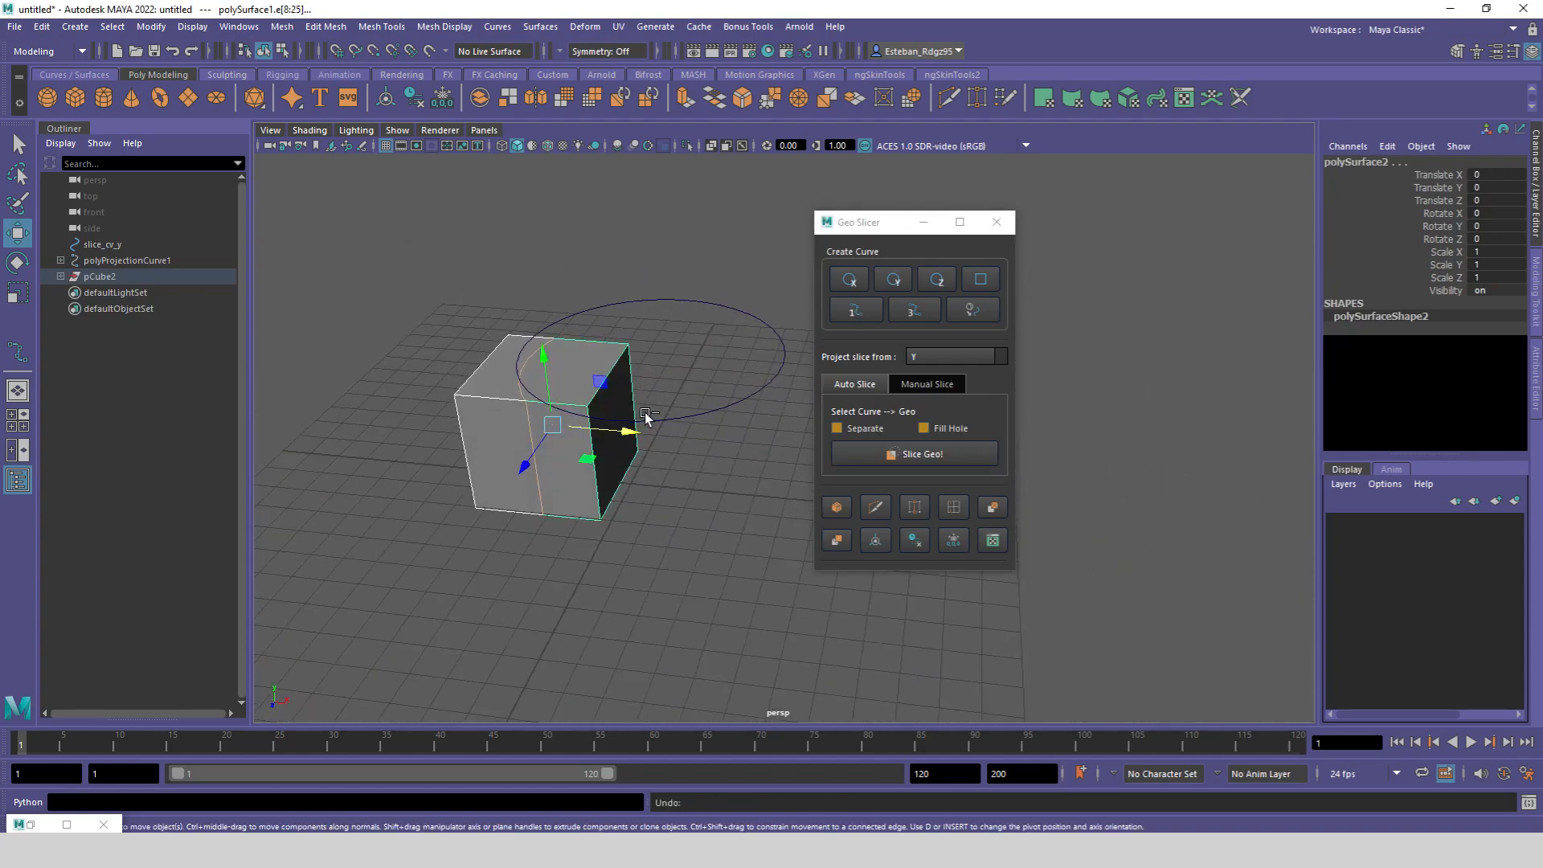
{"action": "key", "text": "ctrl+z"}
{"action": "key", "text": "ctrl+z"}
{"action": "key", "text": "ctrl+z"}
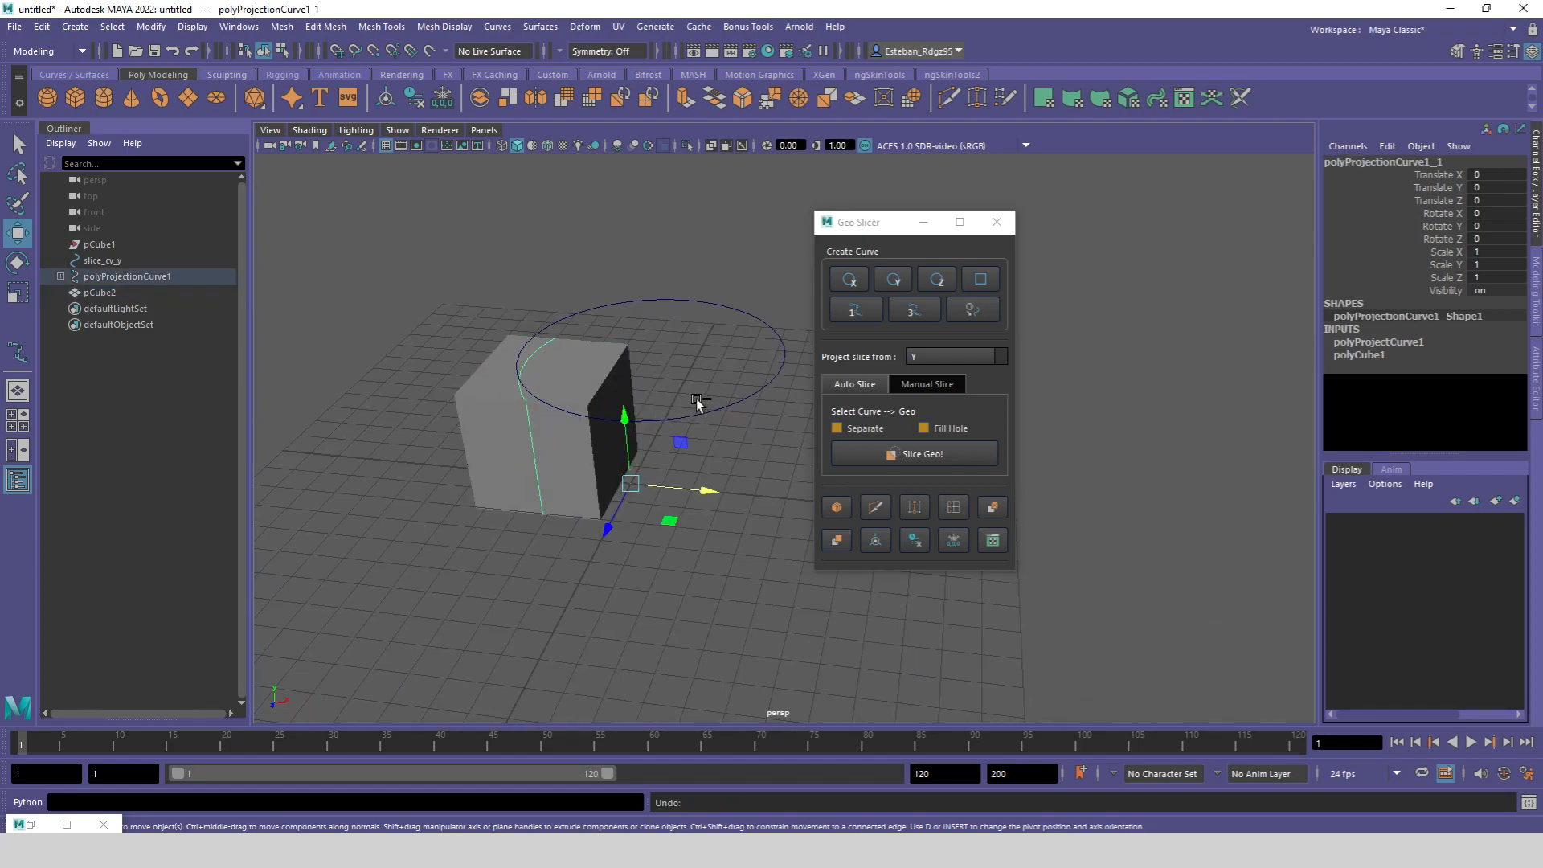
{"action": "key", "text": "ctrl+z"}
Step: Turn off Fill Hole, slice the cube with the circular curve and pull the open piece away along X
{"action": "left_click", "coordinate": [924, 428]}
{"action": "left_click", "coordinate": [737, 434]}
{"action": "left_click", "coordinate": [707, 412]}
{"action": "left_click", "coordinate": [618, 373], "text": "shift"}
{"action": "left_click", "coordinate": [919, 453]}
{"action": "left_click", "coordinate": [618, 365]}
{"action": "left_click_drag", "start_coordinate": [635, 430], "coordinate": [817, 431]}
{"action": "left_click_drag", "start_coordinate": [747, 490], "coordinate": [644, 486], "text": "alt"}
Step: Undo the slice made without Fill Hole, including the piece's move
{"action": "key", "text": "ctrl+z"}
{"action": "key", "text": "ctrl+z"}
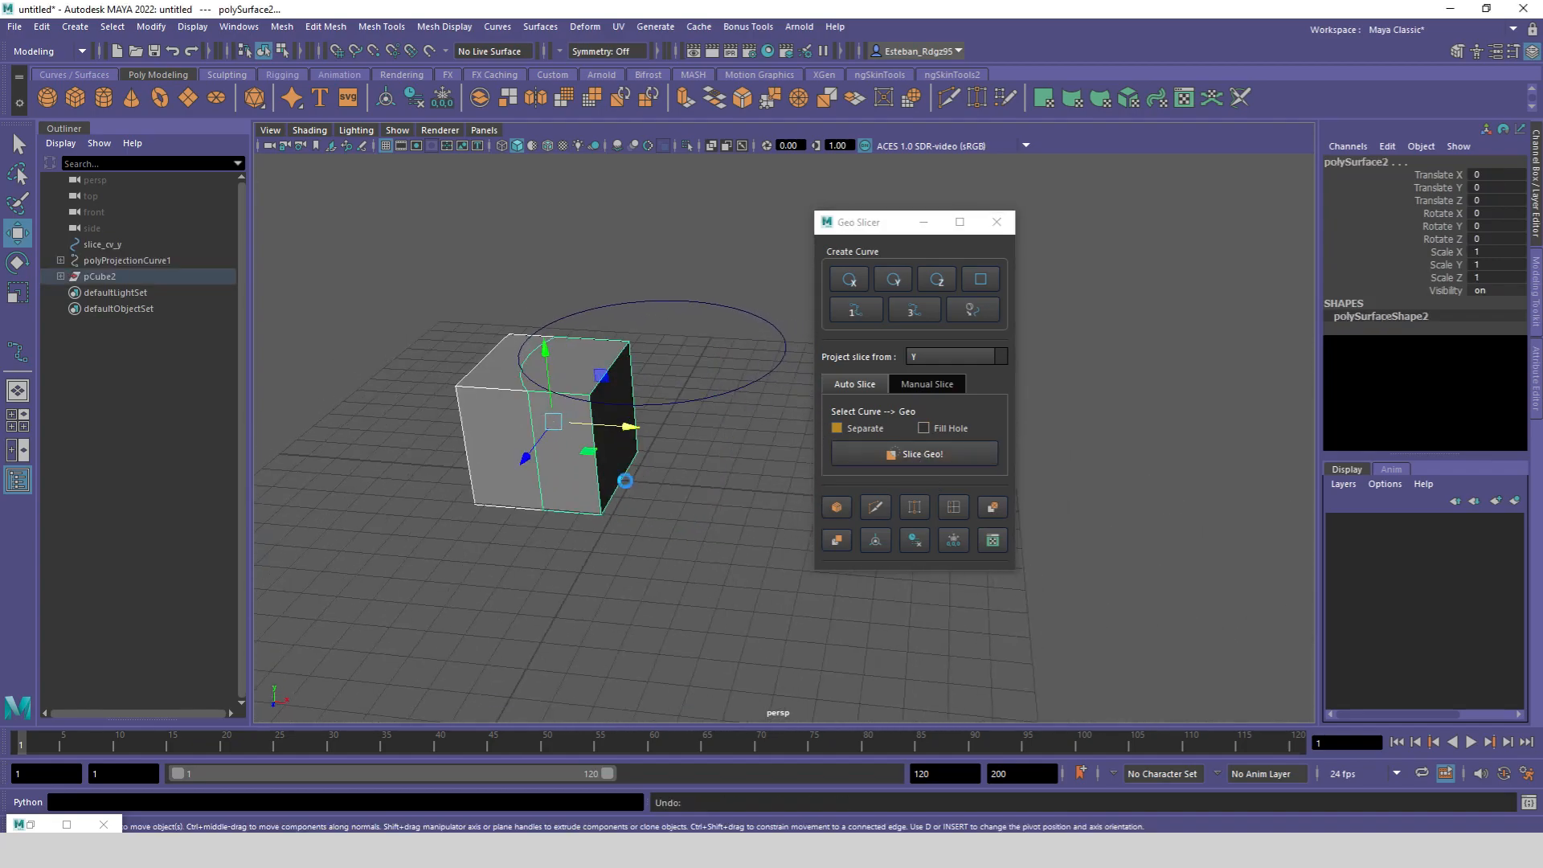
{"action": "key", "text": "ctrl+z"}
{"action": "key", "text": "ctrl+z"}
{"action": "key", "text": "ctrl+z"}
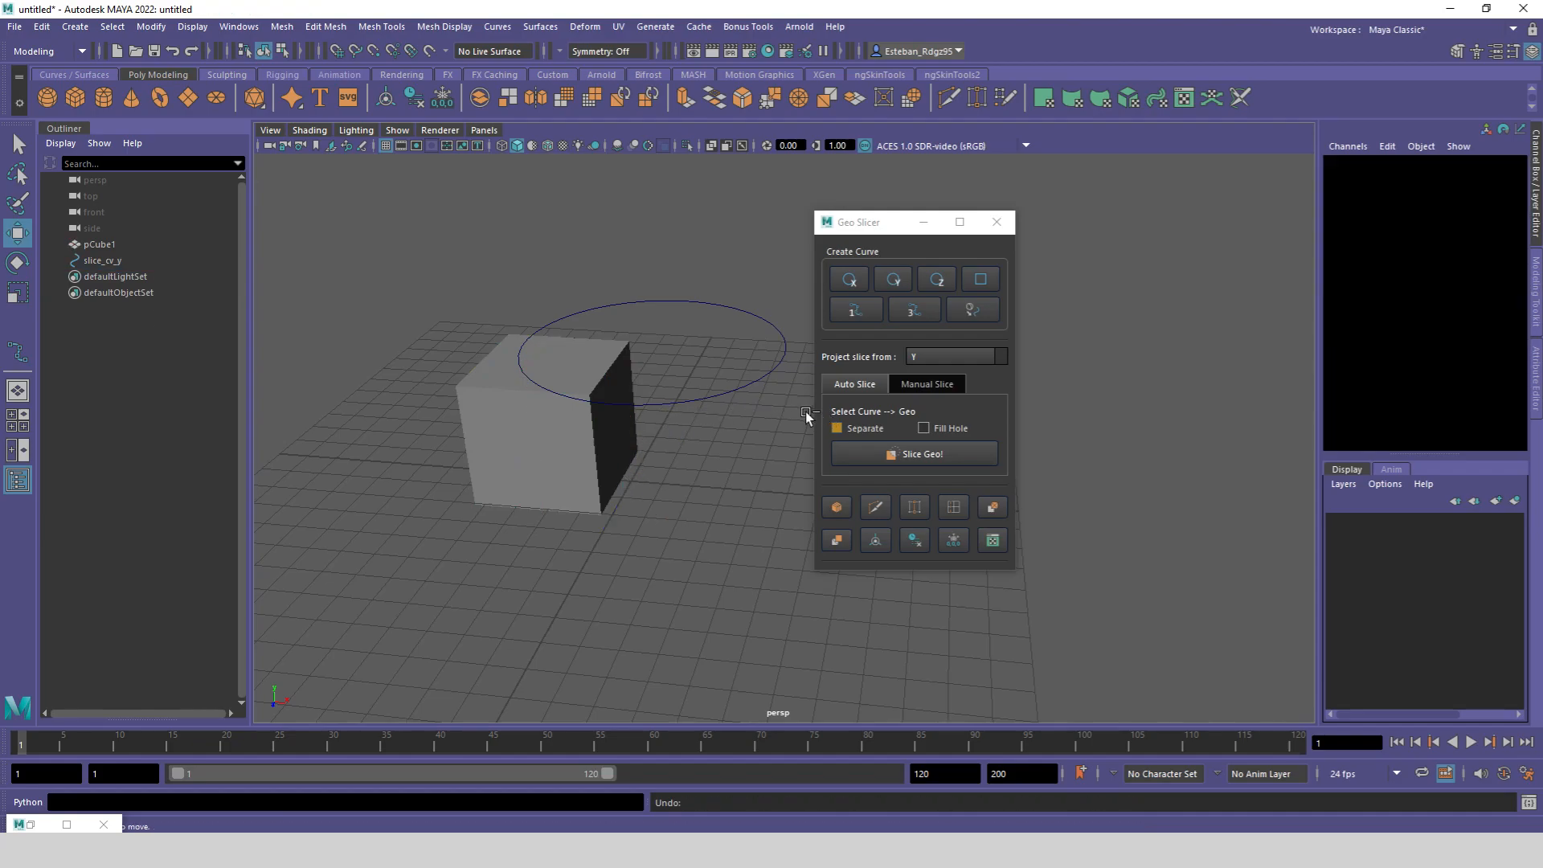
Step: Turn off Separate and slice the cube with the circular curve as a single mesh
{"action": "left_click", "coordinate": [871, 431]}
{"action": "left_click", "coordinate": [642, 405]}
{"action": "left_click", "coordinate": [592, 359], "text": "shift"}
{"action": "left_click", "coordinate": [857, 452]}
{"action": "left_click", "coordinate": [857, 452]}
Step: Select edges along the cut on the sliced cube's top face, move them aside and return to object selection
{"action": "mouse_move", "coordinate": [599, 369]}
{"action": "middle_mouse_down"}
{"action": "mouse_move", "coordinate": [623, 376]}
{"action": "mouse_move", "coordinate": [580, 390]}
{"action": "middle_mouse_up"}
{"action": "right_click_drag", "start_coordinate": [580, 390], "coordinate": [578, 347]}
{"action": "left_click", "coordinate": [515, 378]}
{"action": "left_click_drag", "start_coordinate": [521, 381], "coordinate": [484, 375]}
{"action": "left_click", "coordinate": [516, 382]}
{"action": "left_click", "coordinate": [568, 369]}
{"action": "left_click", "coordinate": [571, 375]}
{"action": "left_click_drag", "start_coordinate": [553, 394], "coordinate": [500, 368]}
{"action": "right_click_drag", "start_coordinate": [563, 370], "coordinate": [654, 344]}
{"action": "left_click", "coordinate": [598, 374]}
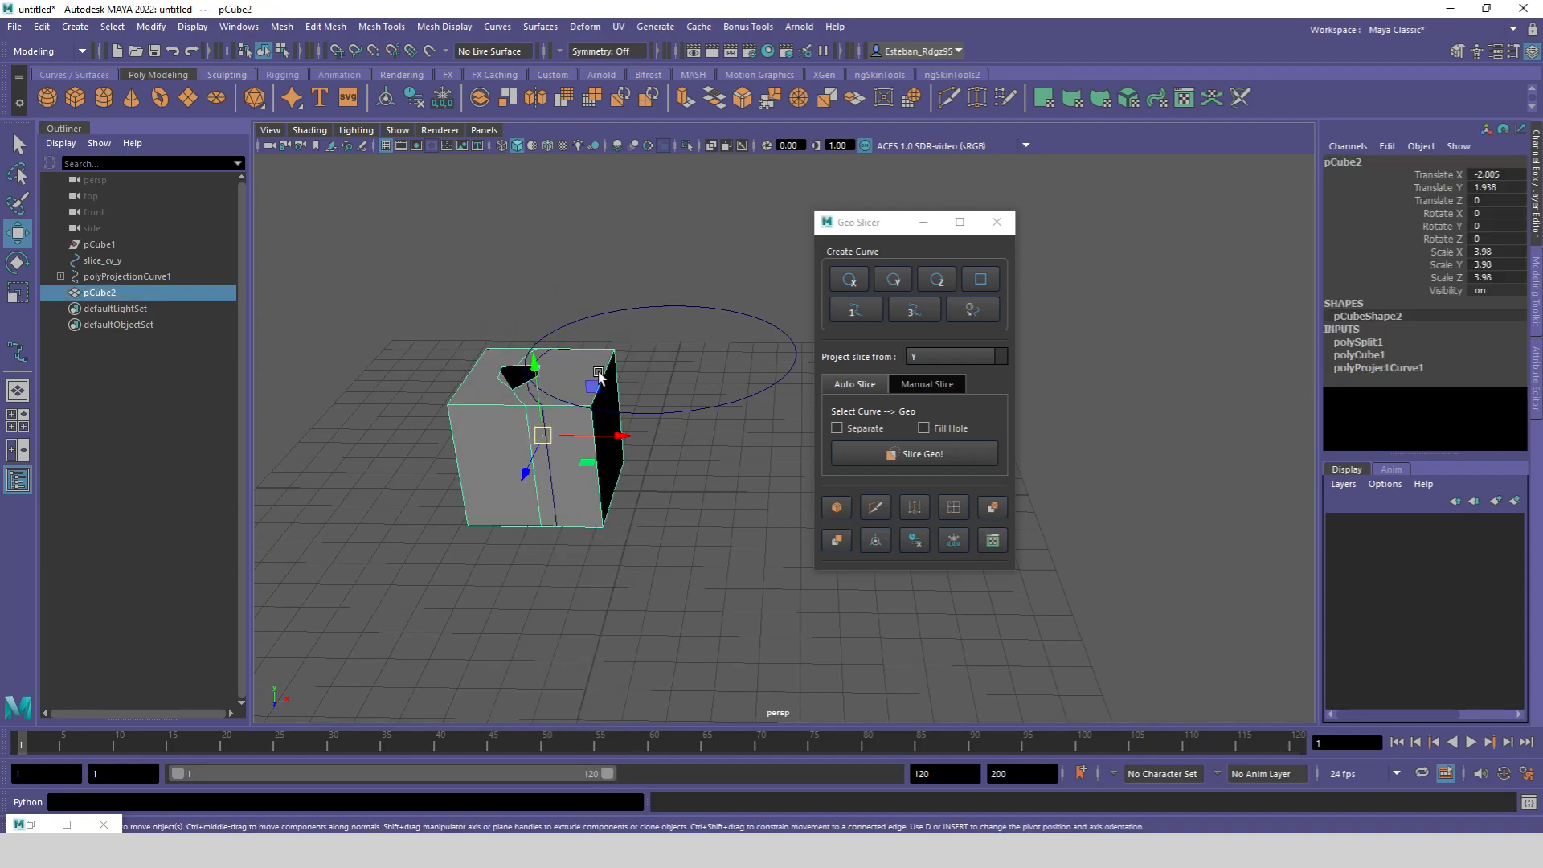
Step: Undo the edge moves and the single-mesh slice to restore the cube and circular curve
{"action": "key", "text": "ctrl+z"}
{"action": "key", "text": "ctrl+z"}
{"action": "key", "text": "ctrl+z"}
{"action": "key", "text": "ctrl+z"}
{"action": "key", "text": "ctrl+z"}
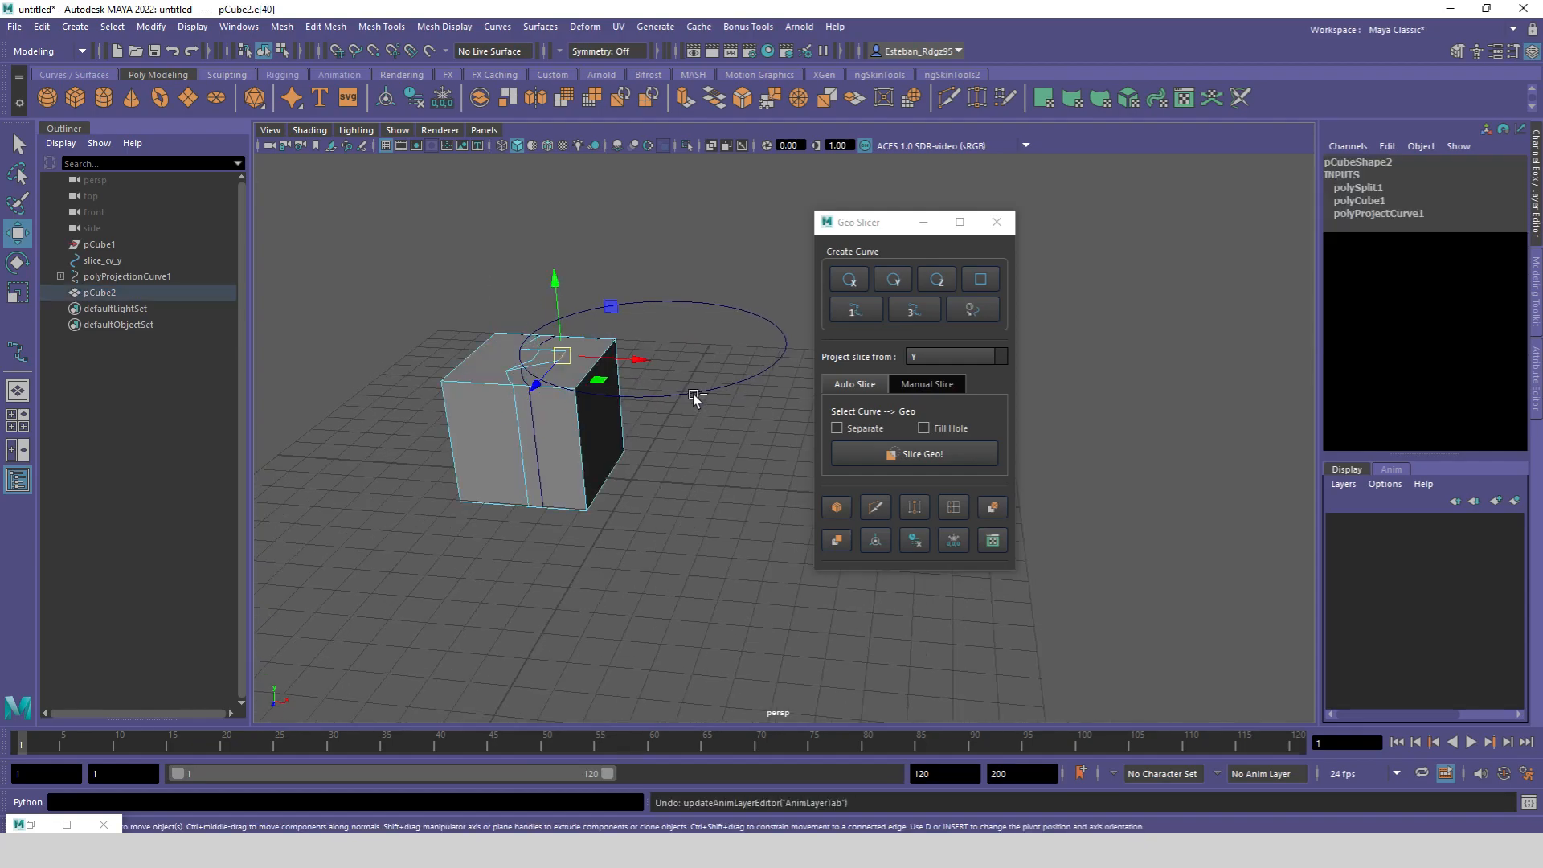
{"action": "key", "text": "ctrl+z"}
{"action": "key", "text": "ctrl+z"}
{"action": "key", "text": "ctrl+z"}
{"action": "key", "text": "ctrl+z"}
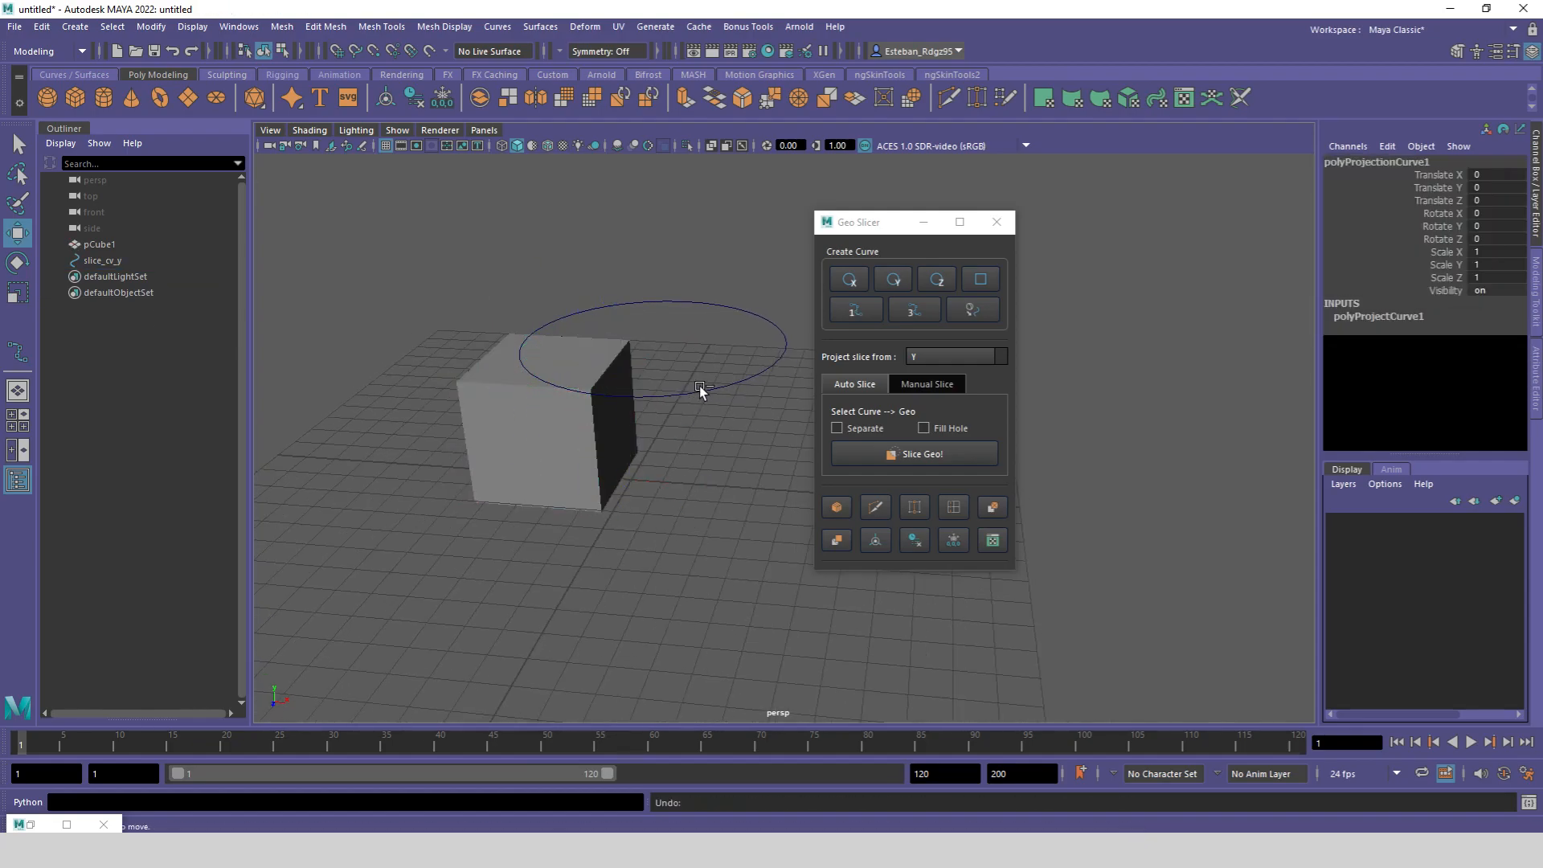
Step: Slice the cube again with Separate and Fill Hole enabled, and offset the cut piece 0.273 along X
{"action": "left_click", "coordinate": [860, 451]}
{"action": "left_click_drag", "start_coordinate": [649, 410], "coordinate": [701, 439], "text": "alt"}
{"action": "left_click_drag", "start_coordinate": [702, 440], "coordinate": [716, 438], "text": "alt"}
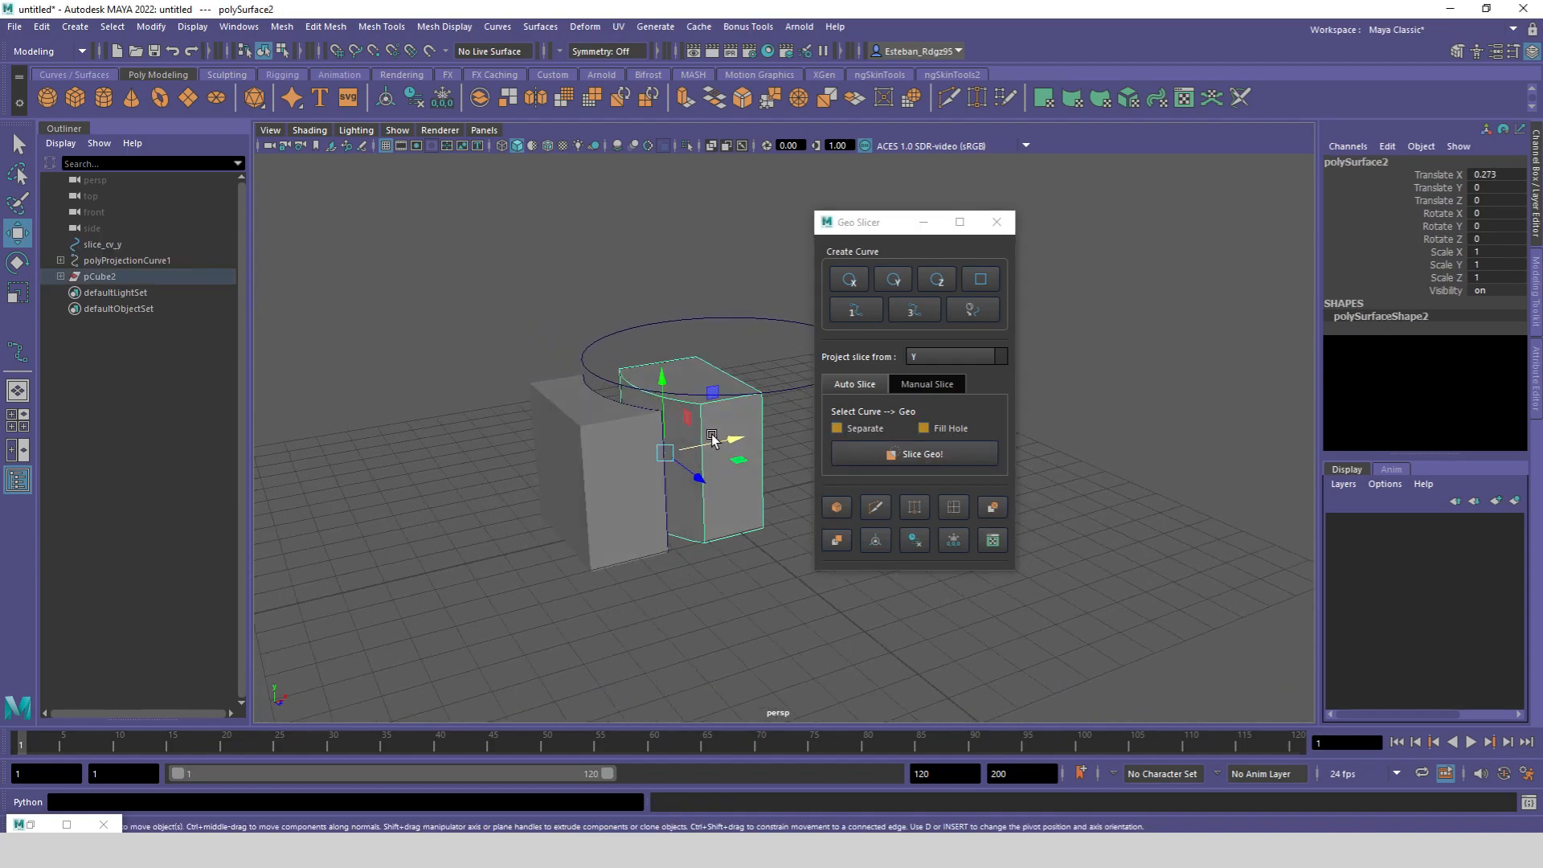
Step: Isolate the cut piece in the viewport and examine the vertices along its curved face
{"action": "key", "text": "ctrl+1"}
{"action": "right_click_drag", "start_coordinate": [681, 413], "coordinate": [623, 417]}
{"action": "left_click_drag", "start_coordinate": [624, 417], "coordinate": [720, 482], "text": "alt"}
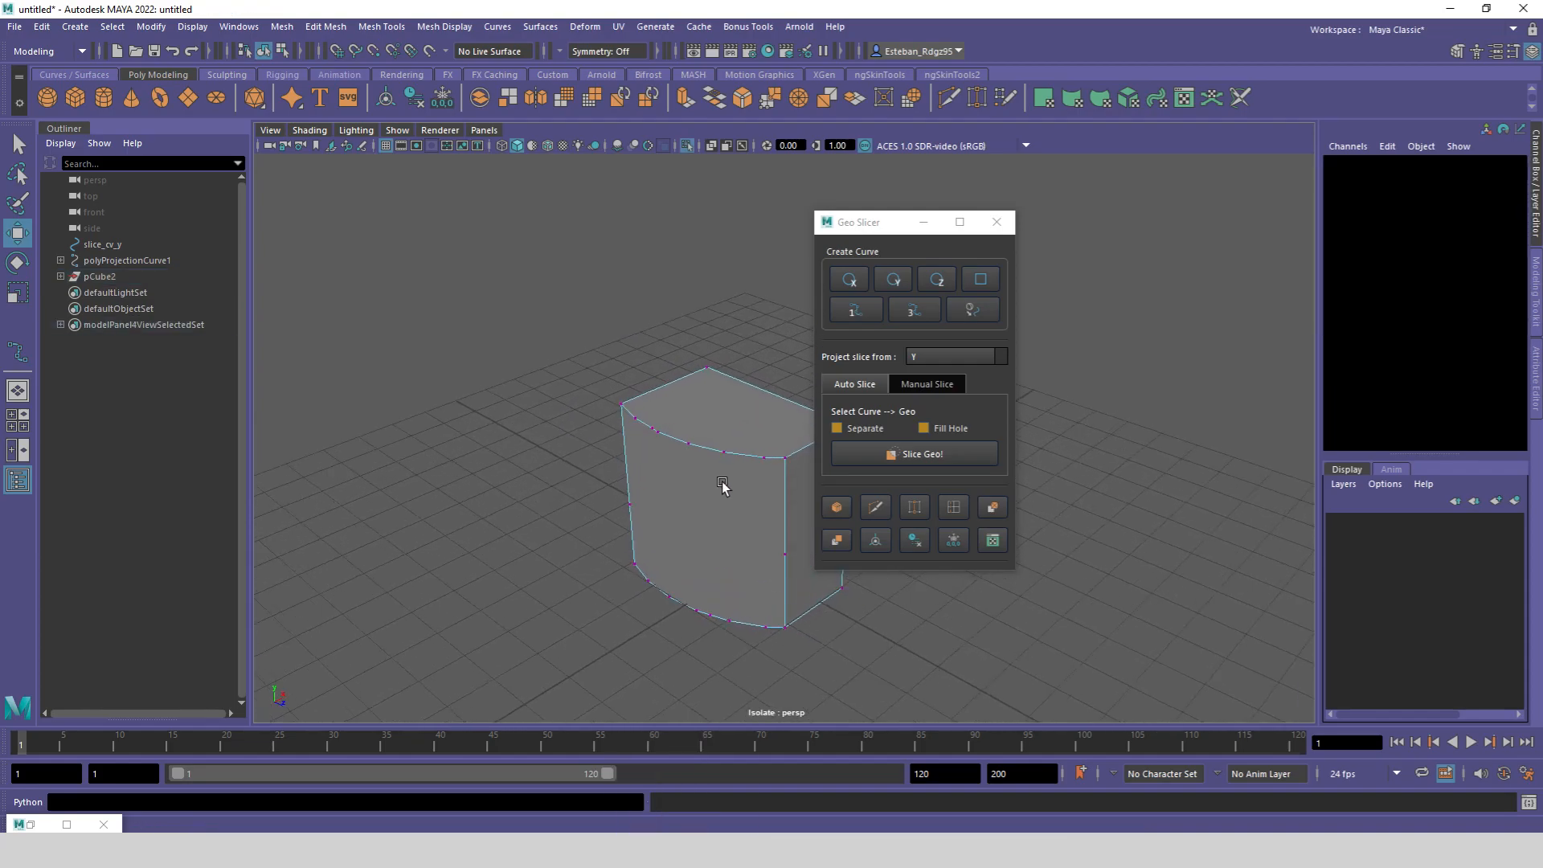
{"action": "middle_click_drag", "start_coordinate": [720, 482], "coordinate": [630, 409], "text": "alt"}
{"action": "left_click_drag", "start_coordinate": [630, 410], "coordinate": [657, 391], "text": "alt"}
{"action": "left_click", "coordinate": [670, 381]}
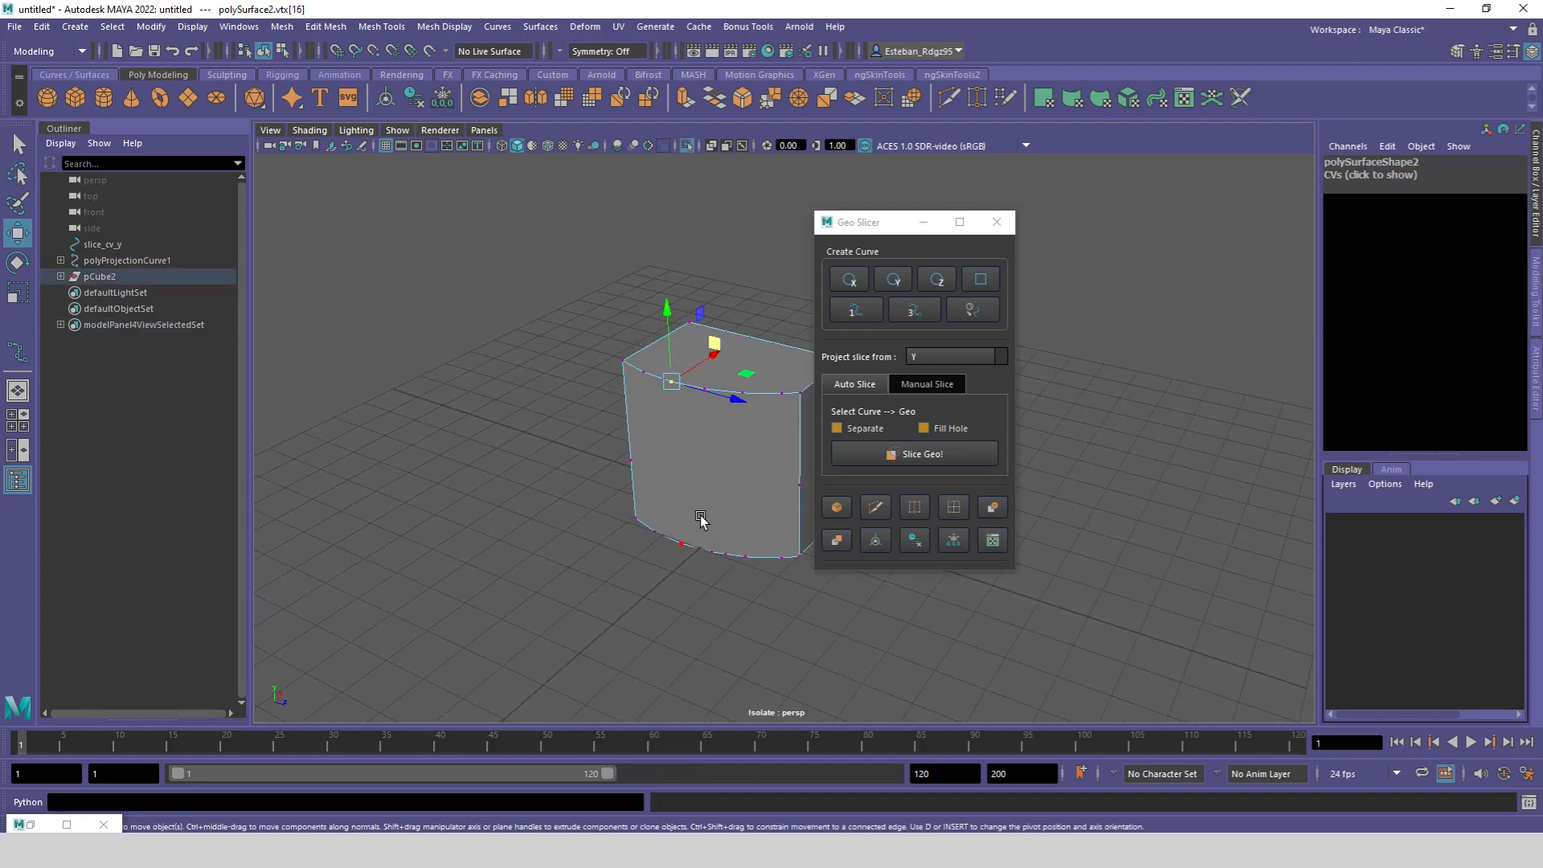
{"action": "middle_click_drag", "start_coordinate": [729, 500], "coordinate": [648, 488], "text": "alt"}
{"action": "left_click_drag", "start_coordinate": [648, 488], "coordinate": [699, 406], "text": "alt"}
{"action": "right_click_drag", "start_coordinate": [699, 406], "coordinate": [779, 361]}
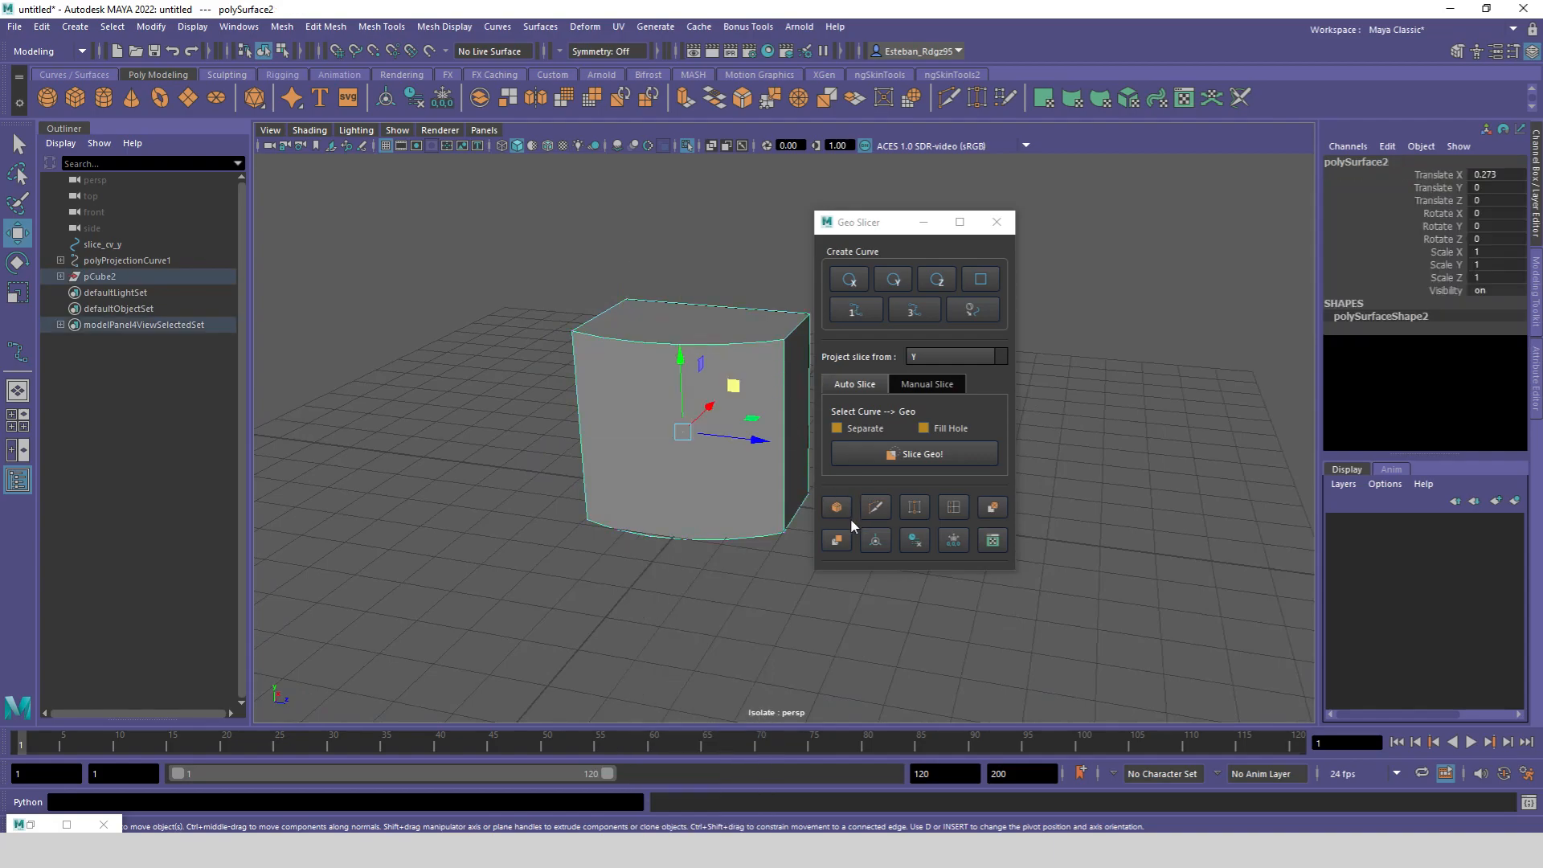
Step: Connect the first upper and lower vertices near the end of the curved face with a vertical edge
{"action": "right_click_drag", "start_coordinate": [631, 397], "coordinate": [582, 403]}
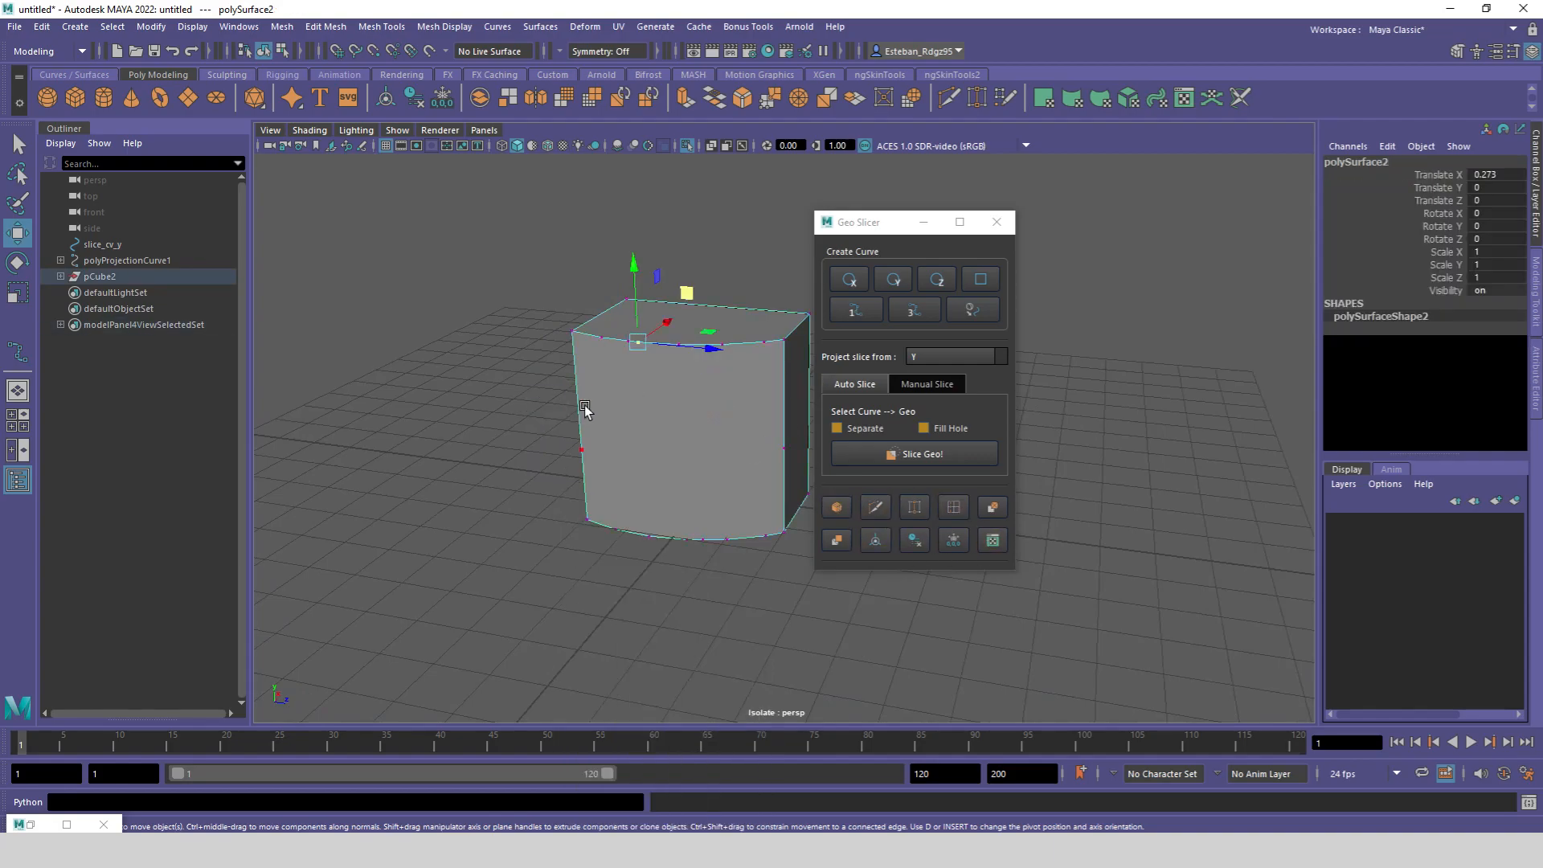
{"action": "left_click_drag", "start_coordinate": [582, 403], "coordinate": [568, 433], "text": "alt"}
{"action": "left_click", "coordinate": [590, 391]}
{"action": "left_click", "coordinate": [559, 383]}
{"action": "left_click", "coordinate": [576, 554], "text": "shift"}
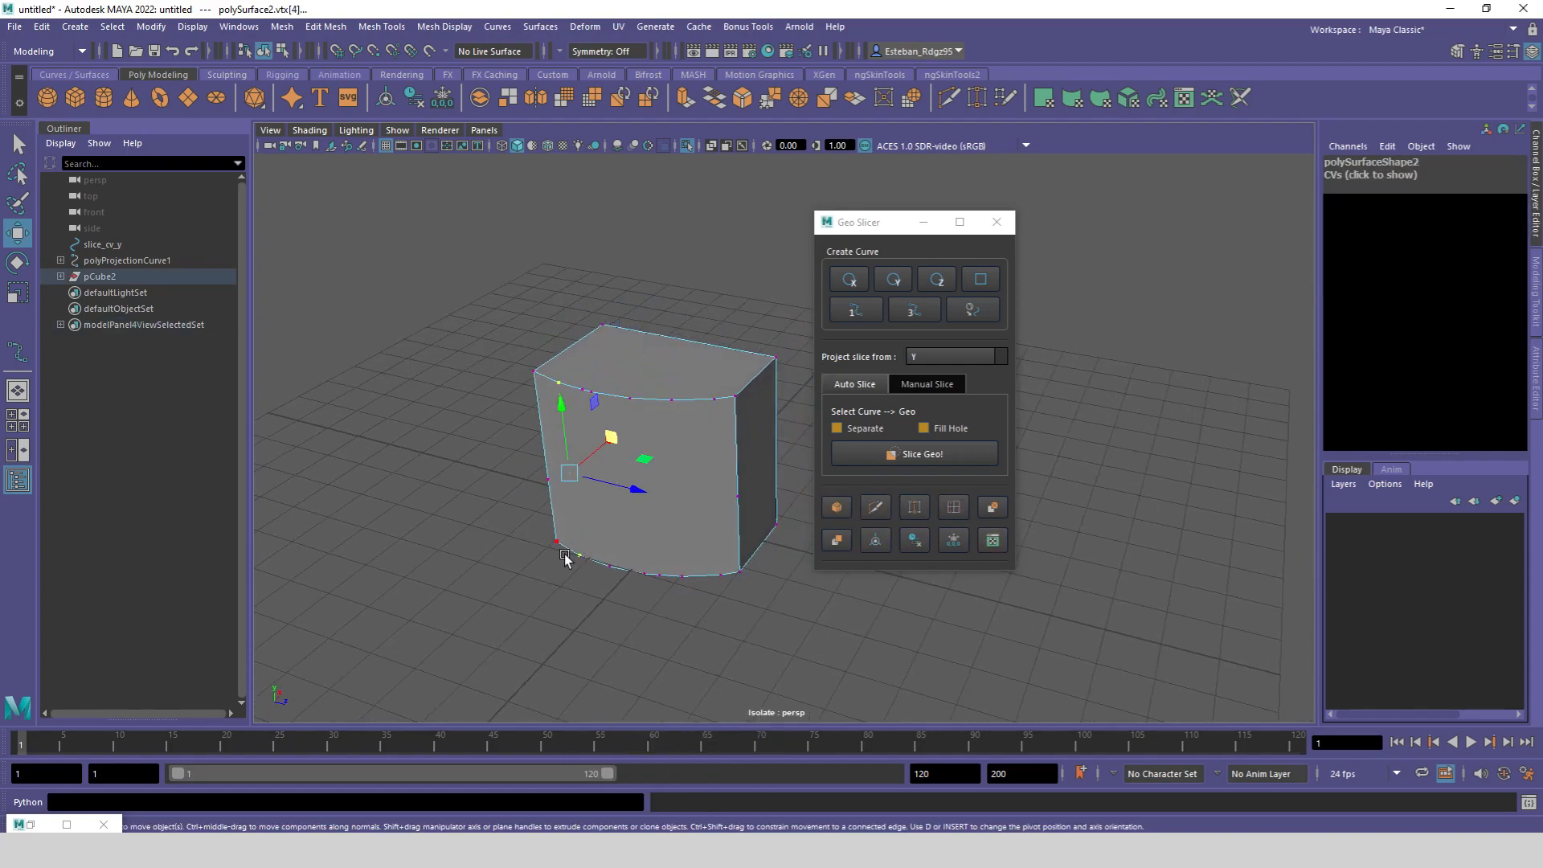
{"action": "left_click", "coordinate": [834, 507]}
Step: Delete the surplus vertex beside the new edge on the upper rim of the curved face
{"action": "left_click", "coordinate": [581, 387]}
{"action": "left_click", "coordinate": [604, 566]}
{"action": "left_click", "coordinate": [580, 387]}
{"action": "key", "text": "Delete"}
Step: Cut two vertical edges with Multi-Cut, joining the second and third upper vertices of the curved face to their lower counterparts
{"action": "key", "text": "backslash"}
{"action": "left_click", "coordinate": [591, 393]}
{"action": "left_click", "coordinate": [604, 563], "text": "shift"}
{"action": "left_click", "coordinate": [875, 510]}
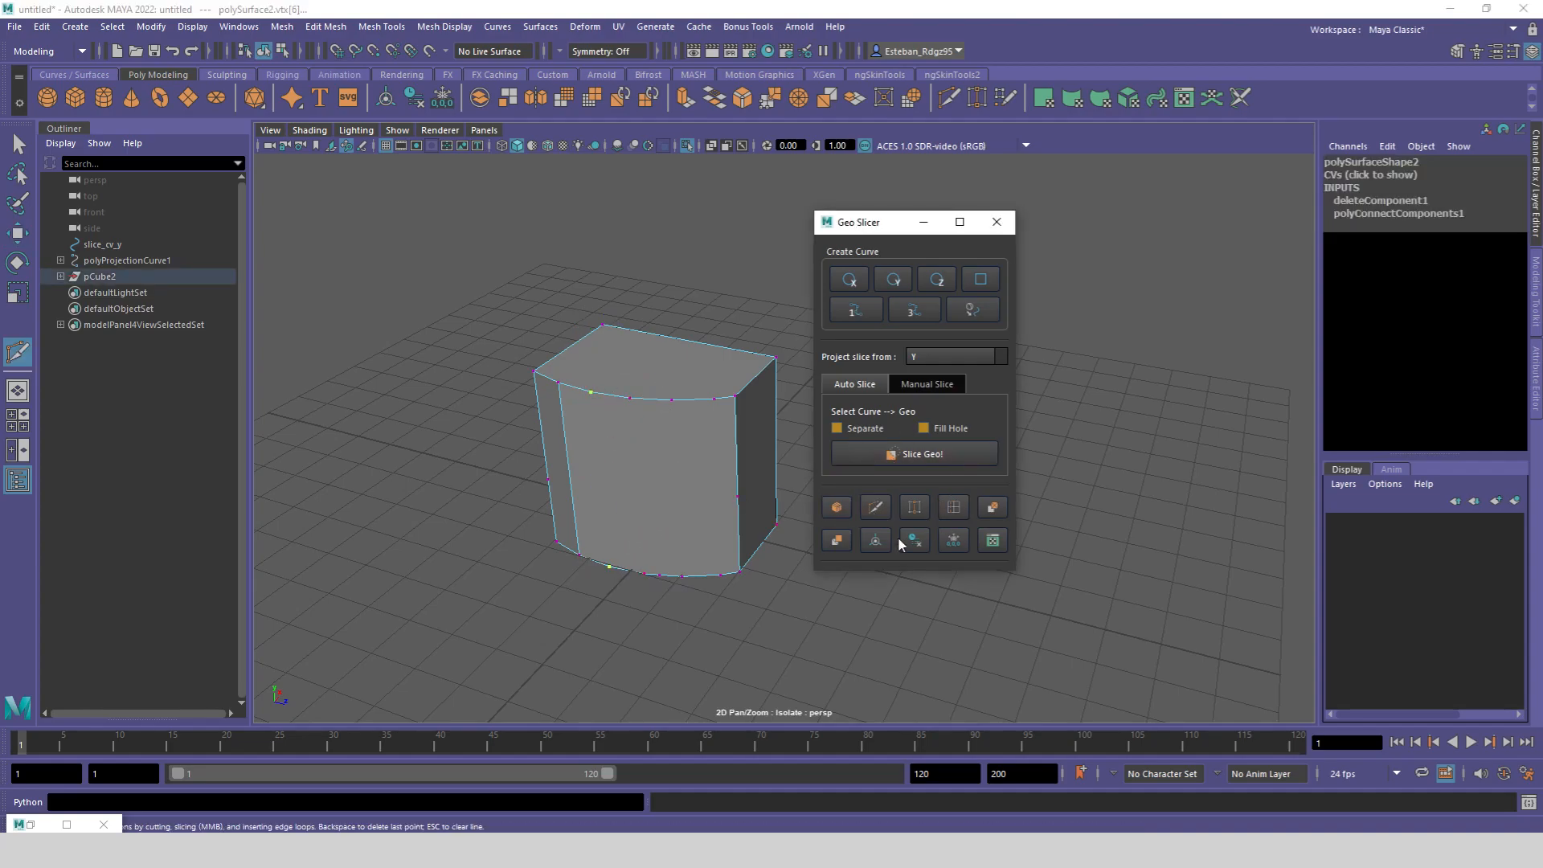
{"action": "left_click", "coordinate": [610, 567]}
{"action": "left_click", "coordinate": [592, 394]}
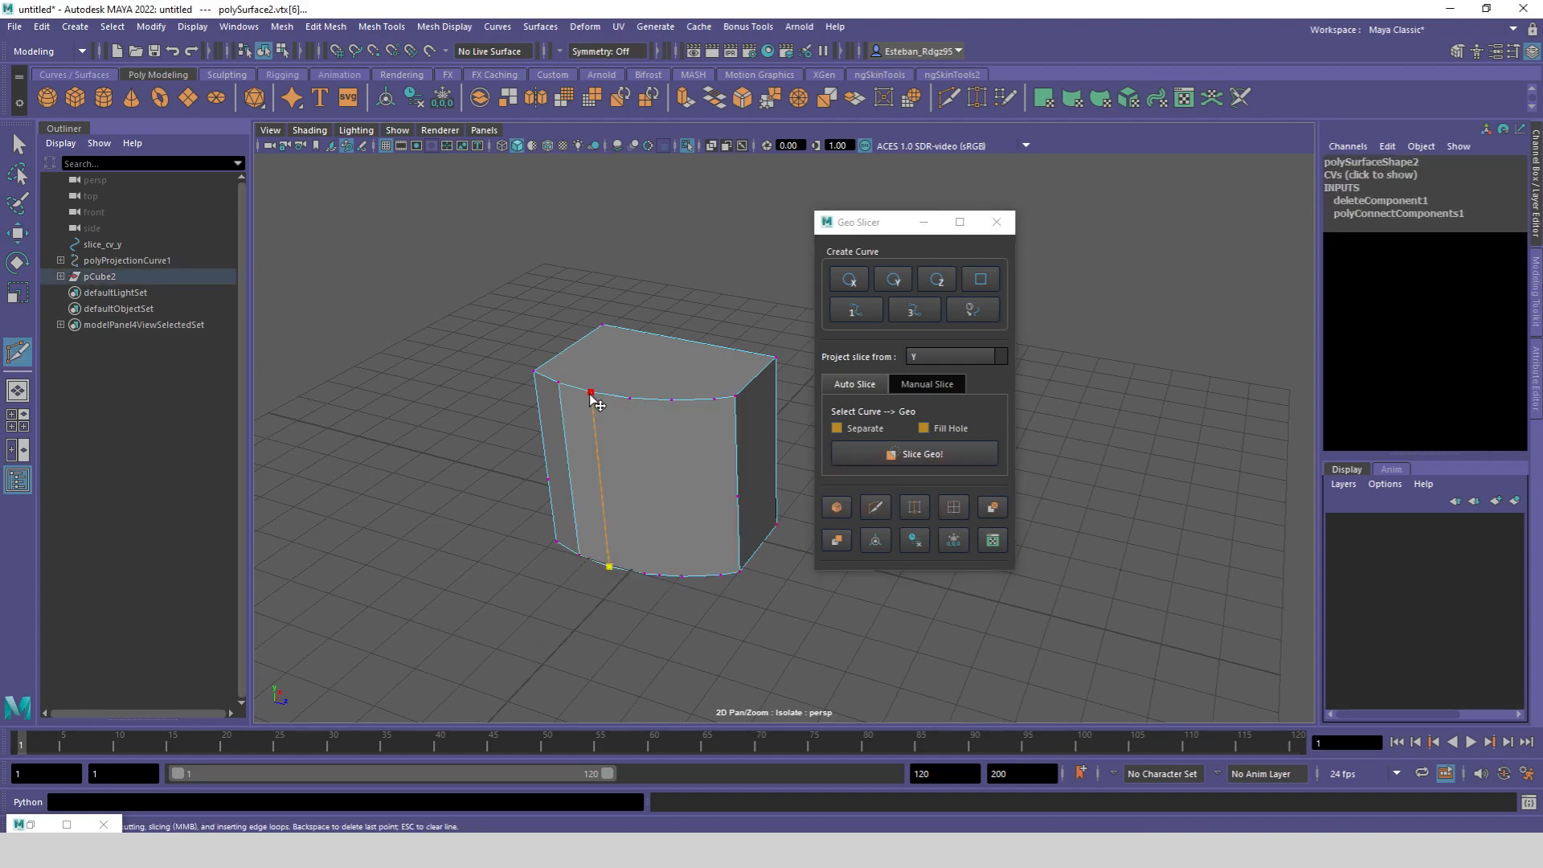
{"action": "key", "text": "Return"}
{"action": "left_click", "coordinate": [630, 399]}
{"action": "left_click", "coordinate": [643, 574]}
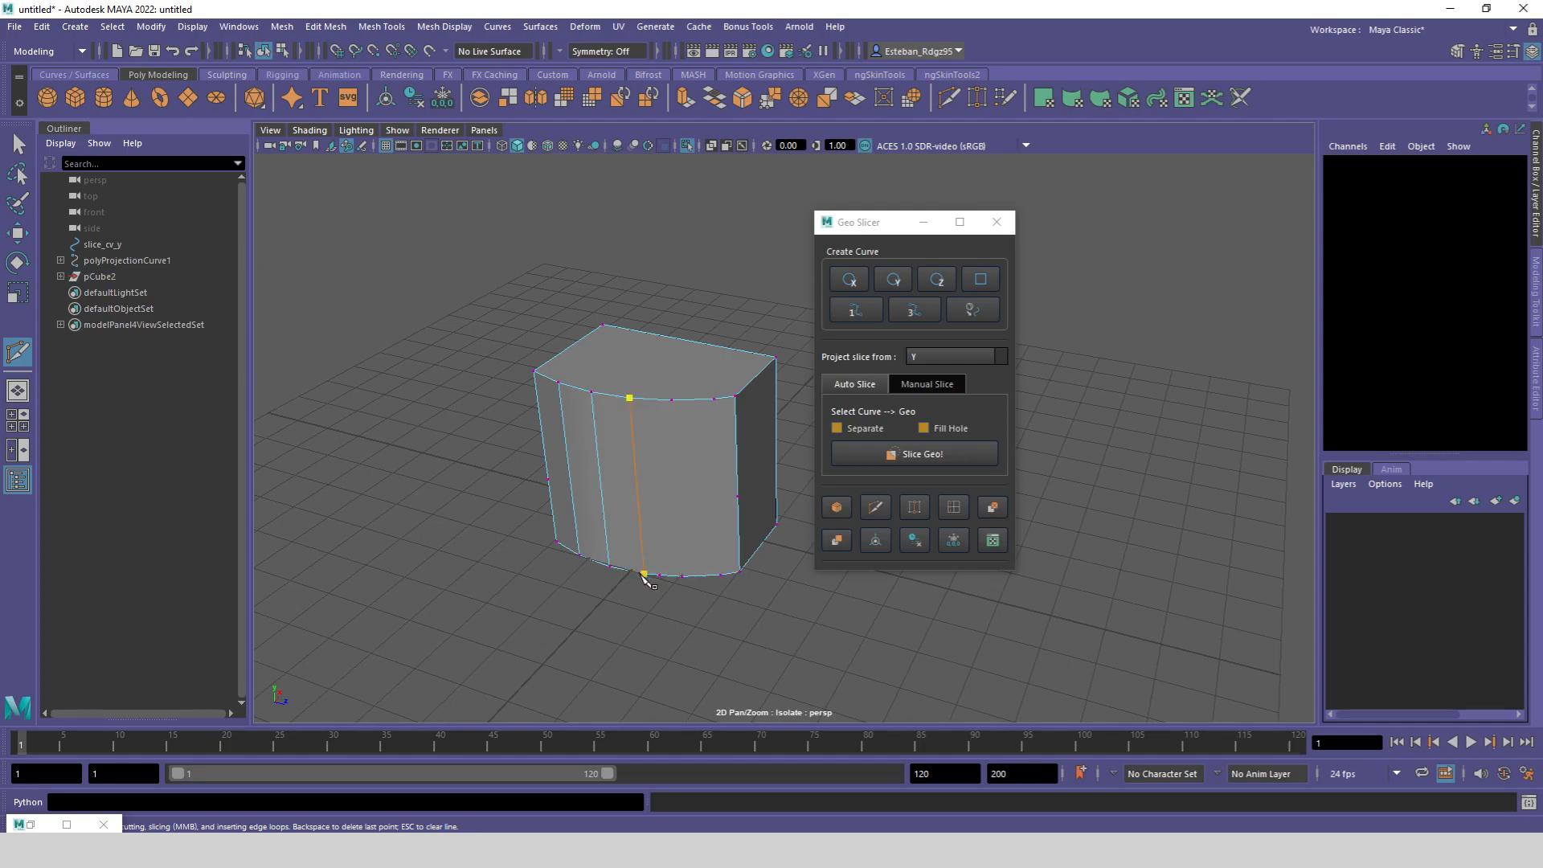
{"action": "key", "text": "q"}
{"action": "right_click_drag", "start_coordinate": [662, 495], "coordinate": [662, 418]}
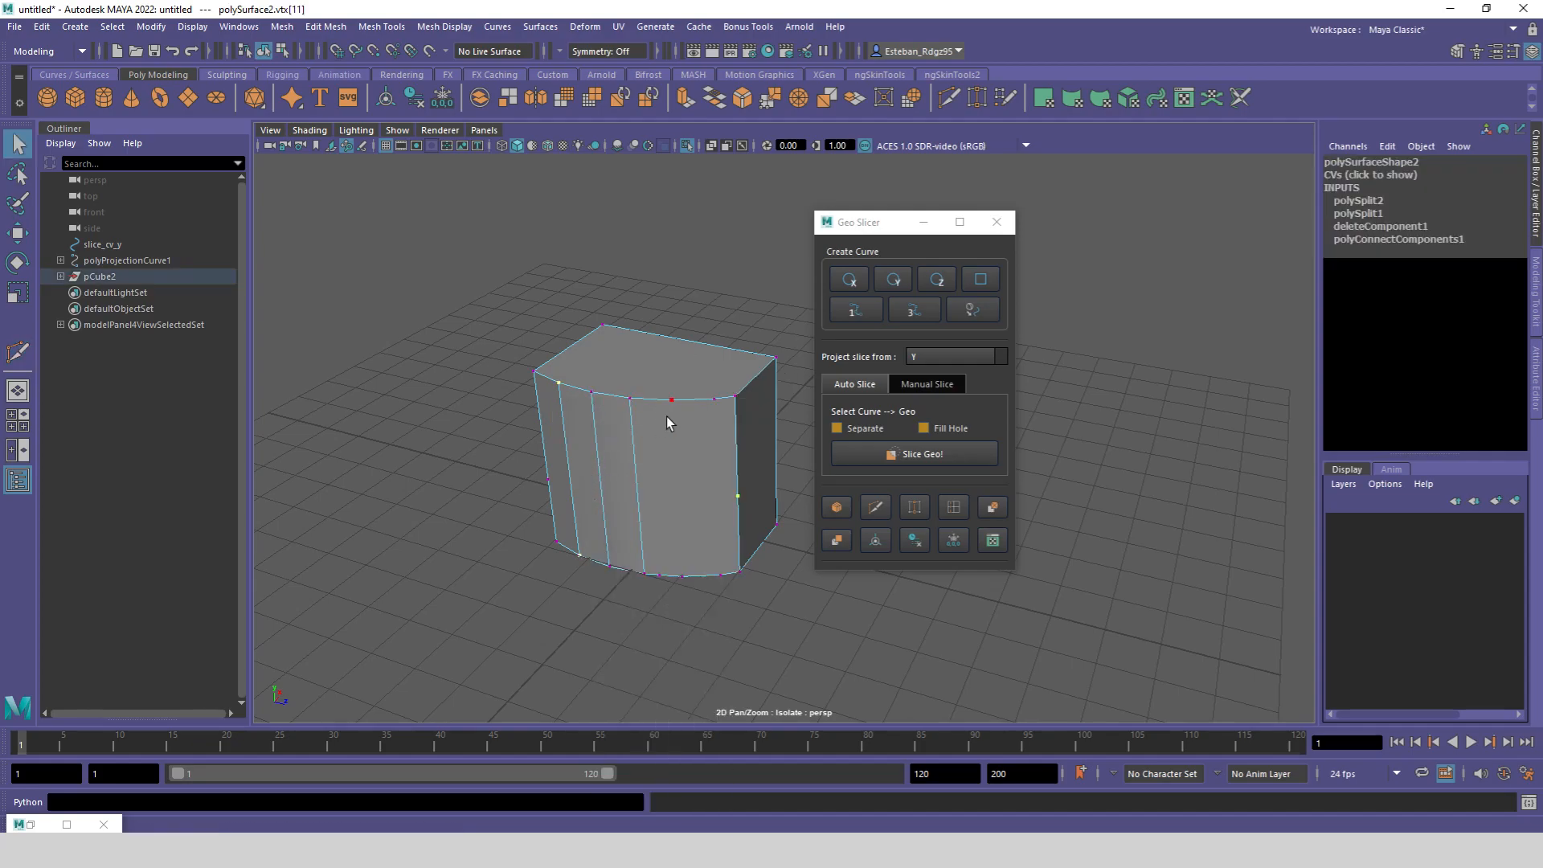
{"action": "left_click", "coordinate": [845, 510]}
{"action": "left_click", "coordinate": [659, 578]}
{"action": "key", "text": "ctrl+z"}
{"action": "key", "text": "ctrl+z"}
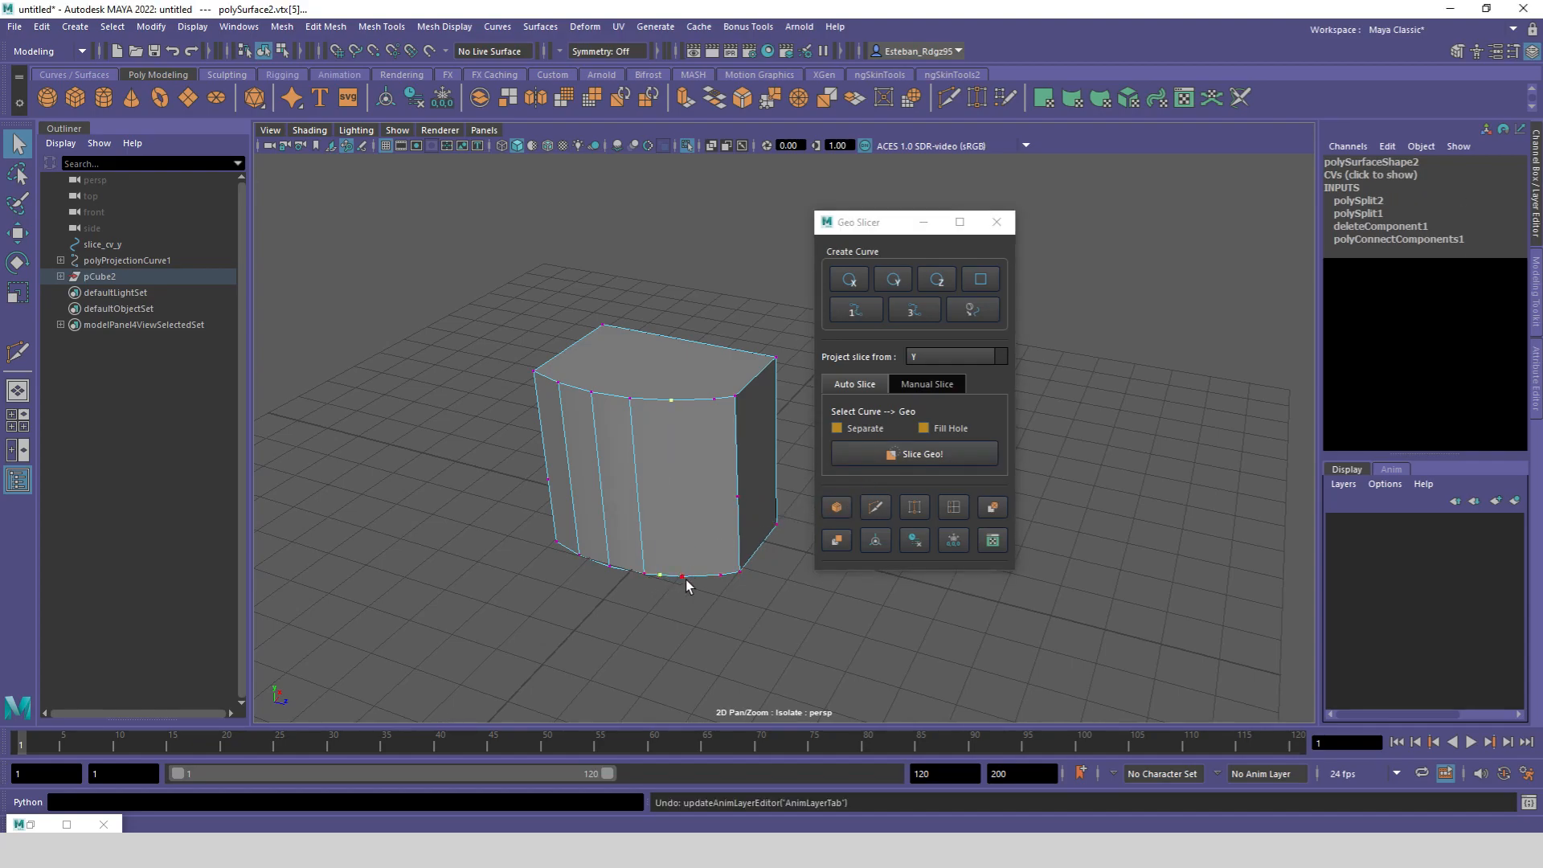
{"action": "key", "text": "Delete"}
{"action": "key", "text": "ctrl+z"}
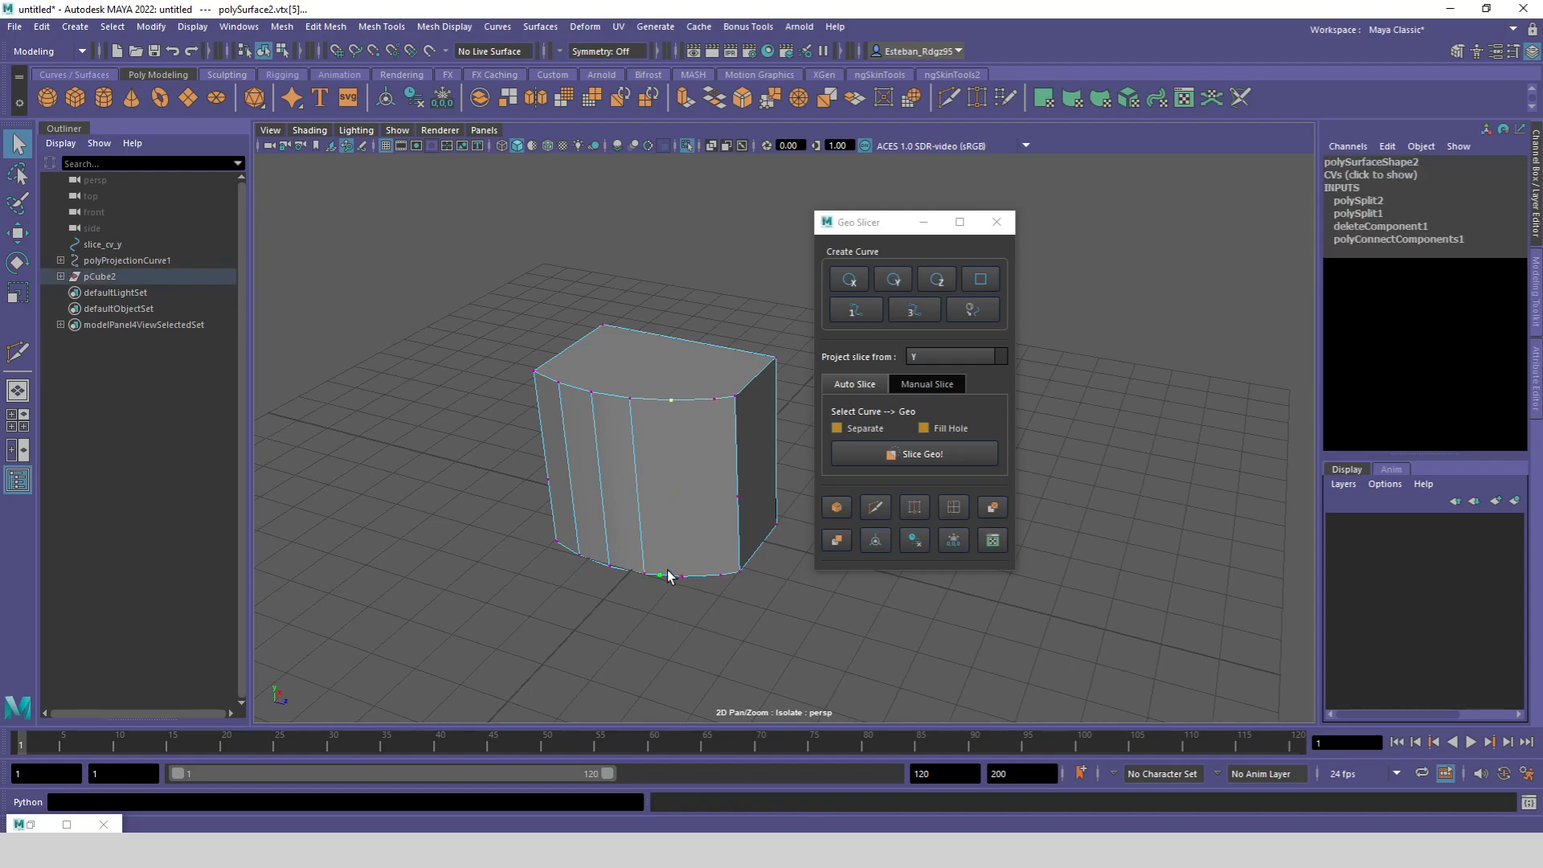
Step: Delete the surplus vertex on the lower rim and connect the fourth upper and lower vertices with a vertical edge
{"action": "key", "text": "Delete"}
{"action": "left_click", "coordinate": [686, 577]}
{"action": "left_click", "coordinate": [680, 397], "text": "shift"}
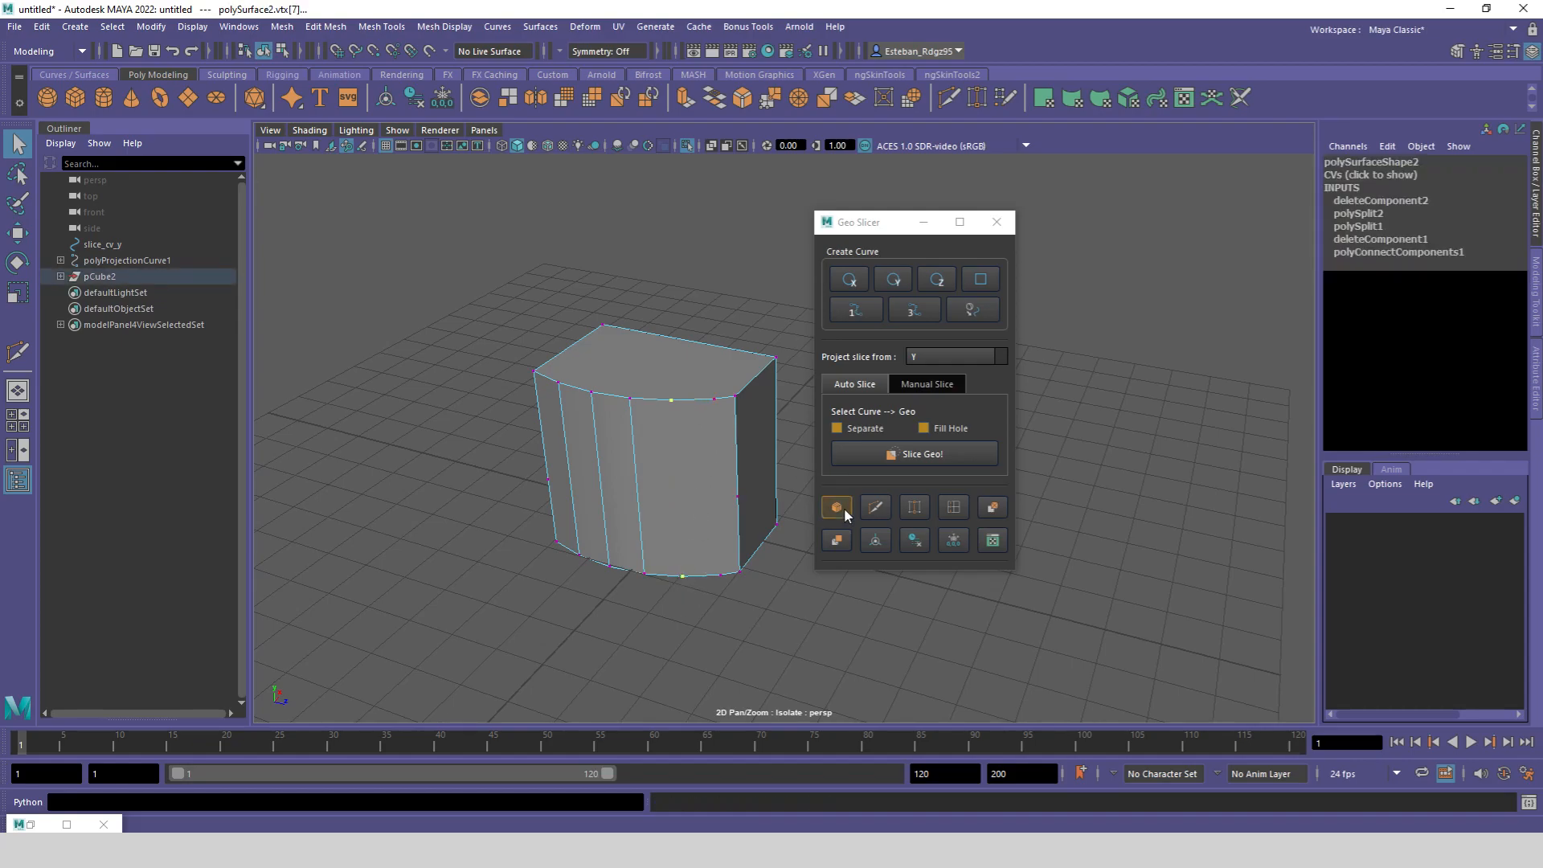
{"action": "left_click", "coordinate": [839, 507]}
Step: Undo the vertical edge at the fourth vertex pair and the deletion of the surplus lower-rim vertex
{"action": "left_click", "coordinate": [715, 398]}
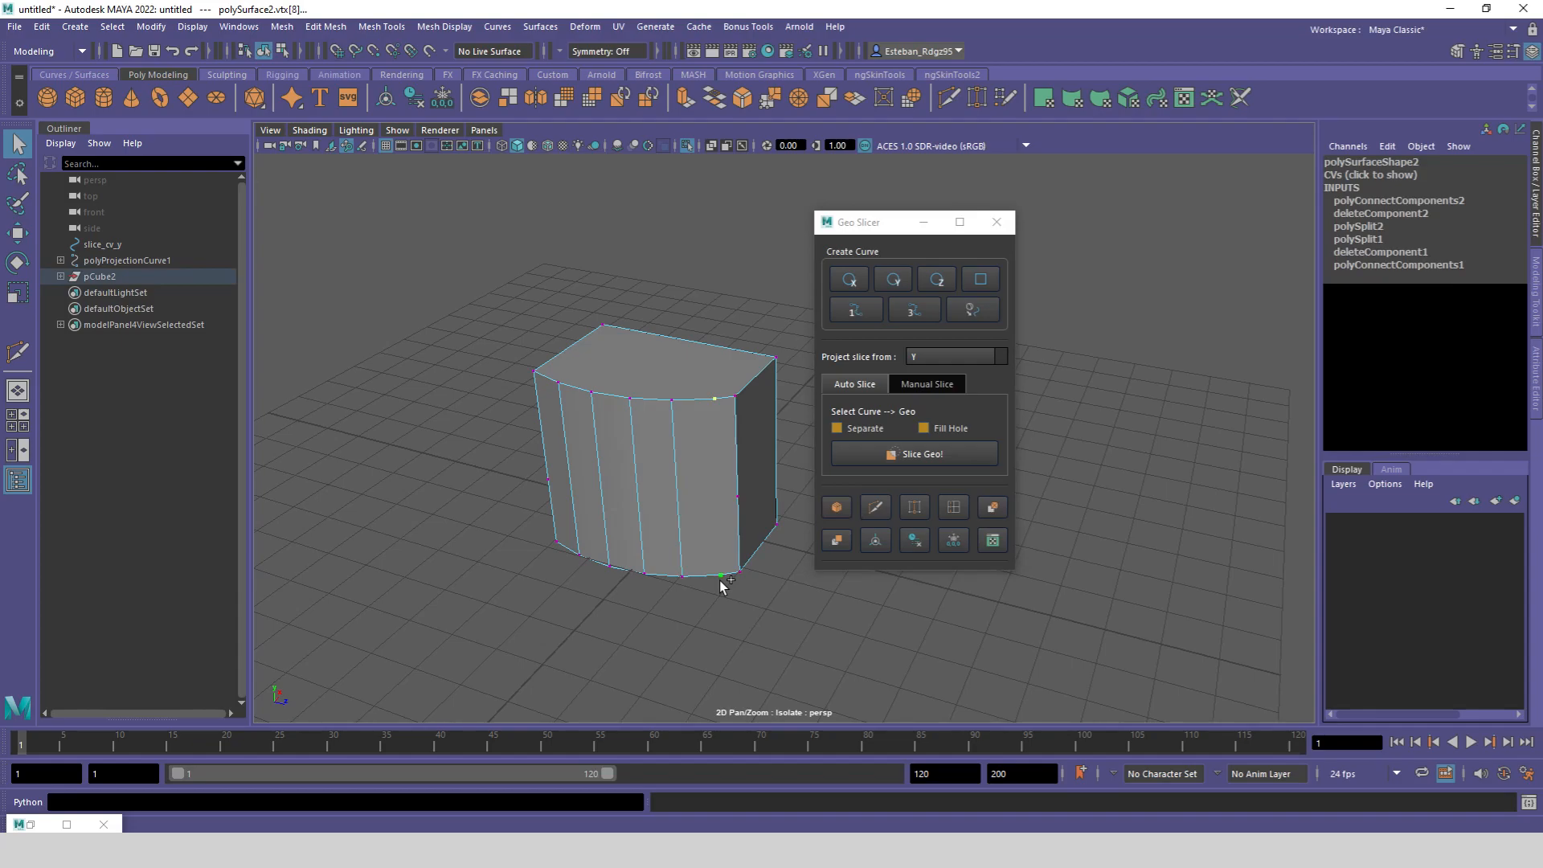
{"action": "left_click", "coordinate": [871, 538]}
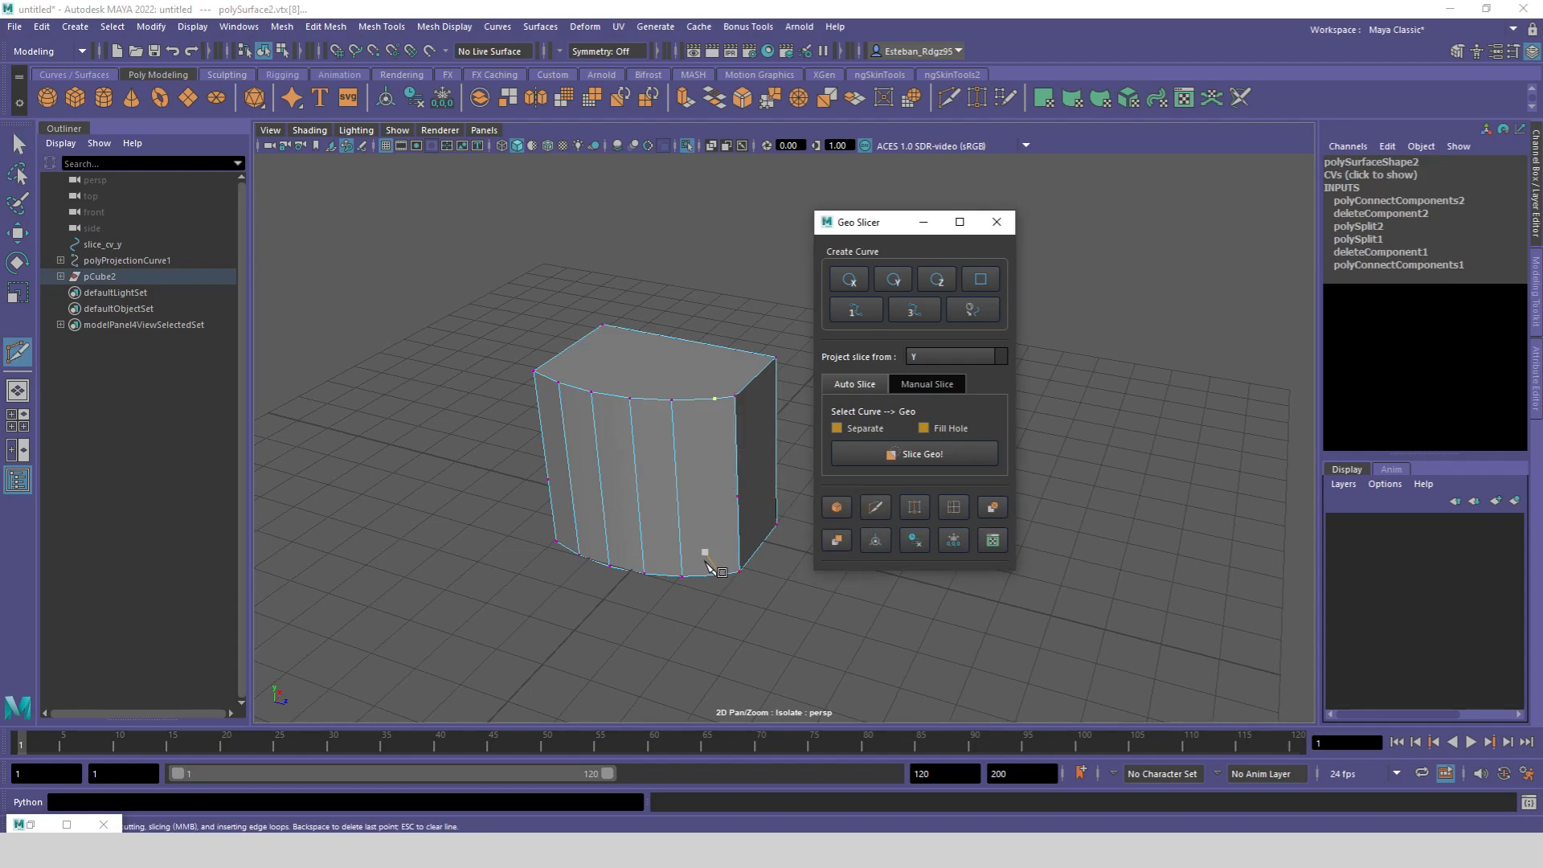
{"action": "left_click_drag", "start_coordinate": [740, 619], "coordinate": [753, 626], "text": "alt"}
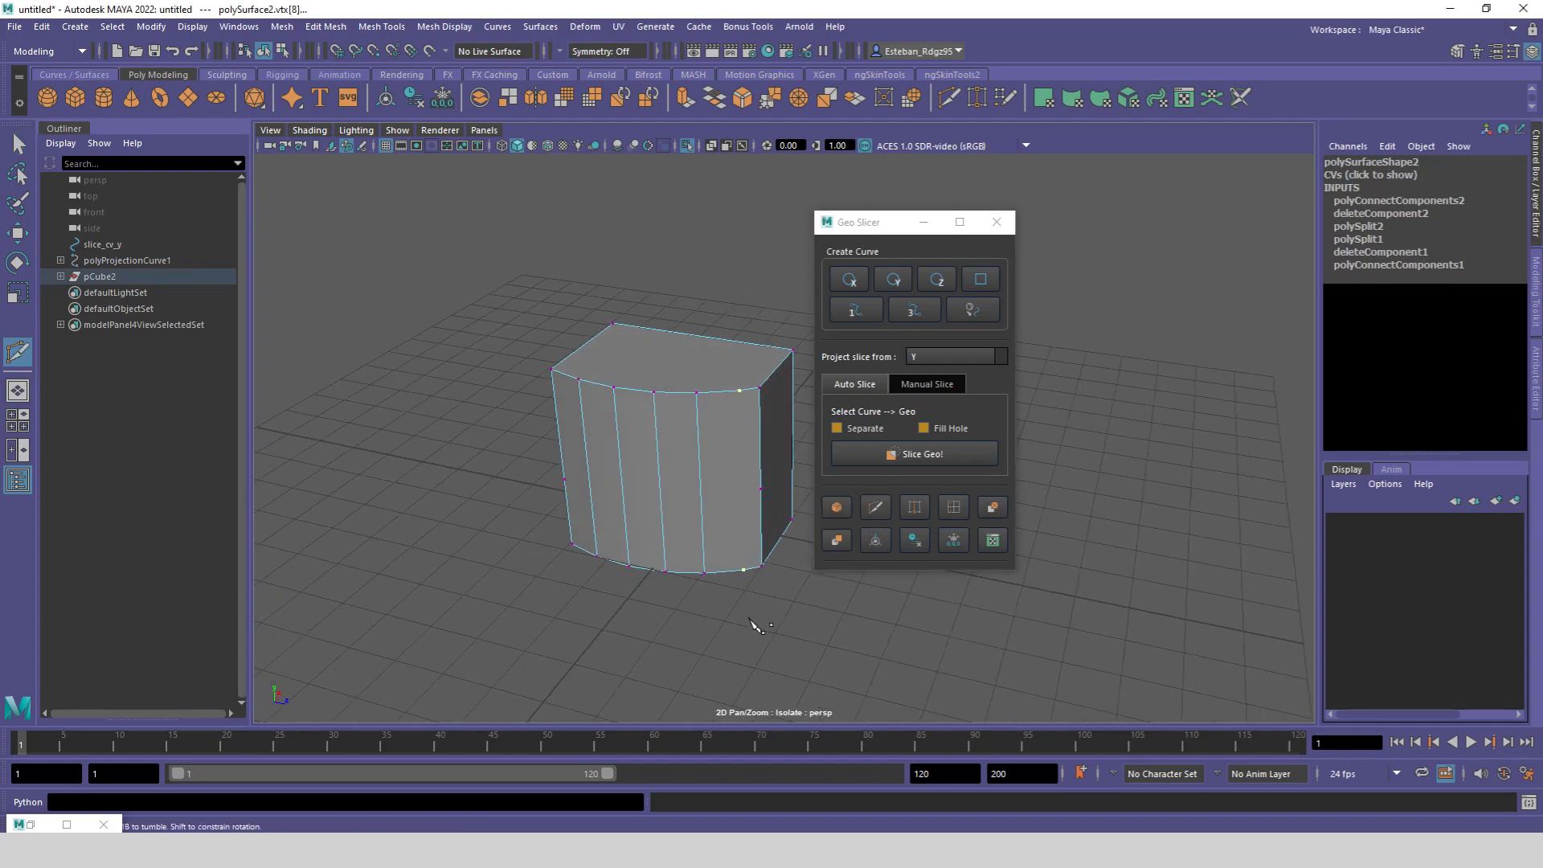
{"action": "key", "text": "w"}
{"action": "left_click", "coordinate": [754, 615]}
{"action": "key", "text": "ctrl+z"}
{"action": "key", "text": "ctrl+z"}
{"action": "key", "text": "ctrl+z"}
{"action": "key", "text": "ctrl+z"}
{"action": "key", "text": "ctrl+z"}
{"action": "key", "text": "ctrl+z"}
{"action": "key", "text": "ctrl+z"}
{"action": "key", "text": "ctrl+z"}
{"action": "key", "text": "ctrl+z"}
{"action": "key", "text": "ctrl+z"}
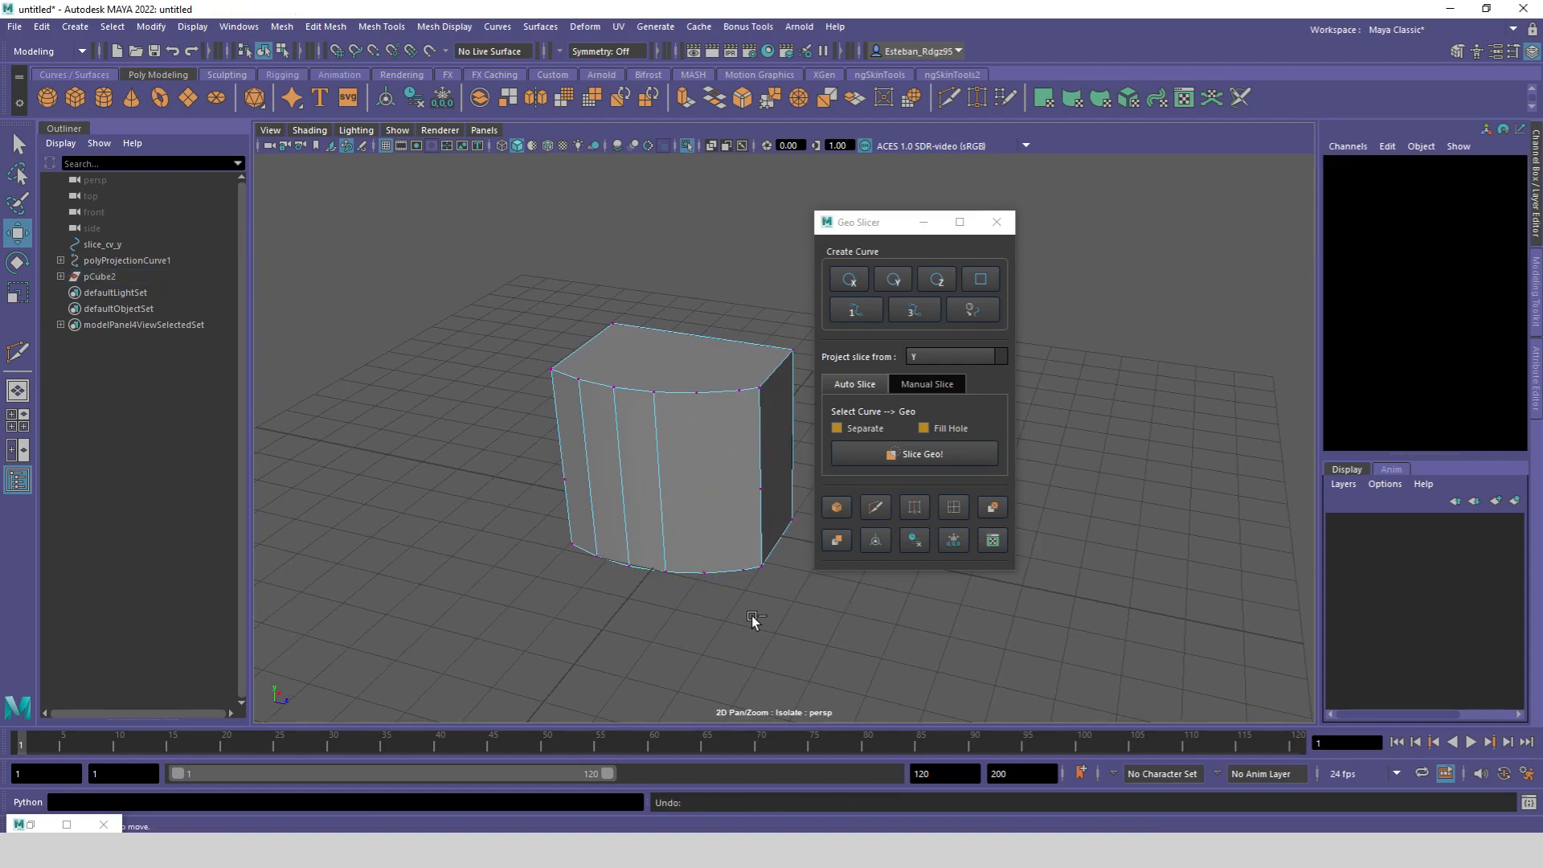
{"action": "key", "text": "ctrl+z"}
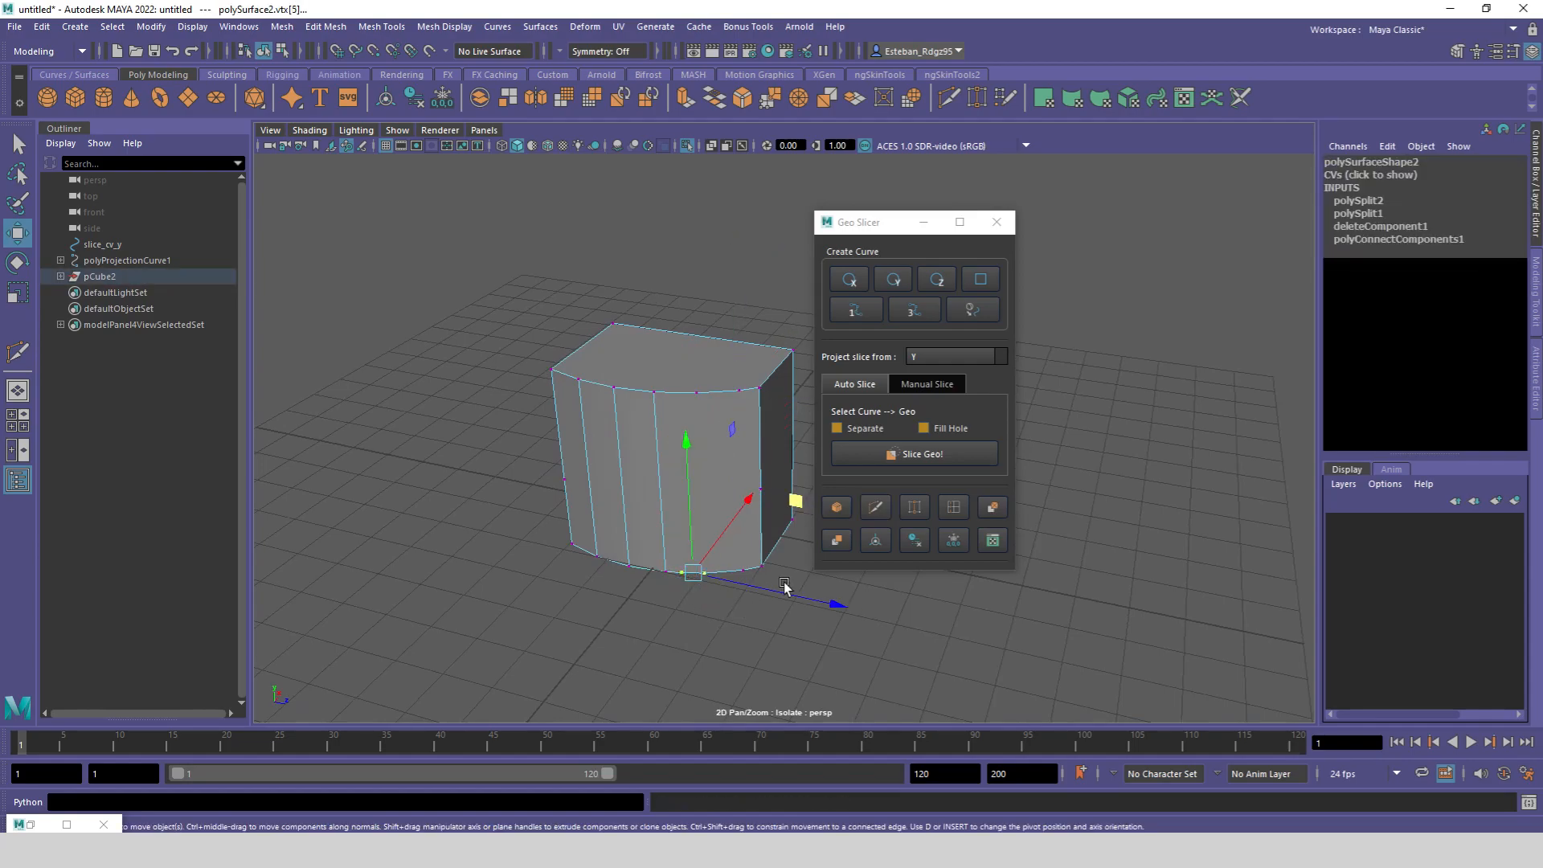
Step: Merge the surplus lower-rim vertex into its neighbour on the curved face with Target Weld
{"action": "left_click", "coordinate": [913, 507]}
{"action": "left_click", "coordinate": [709, 571]}
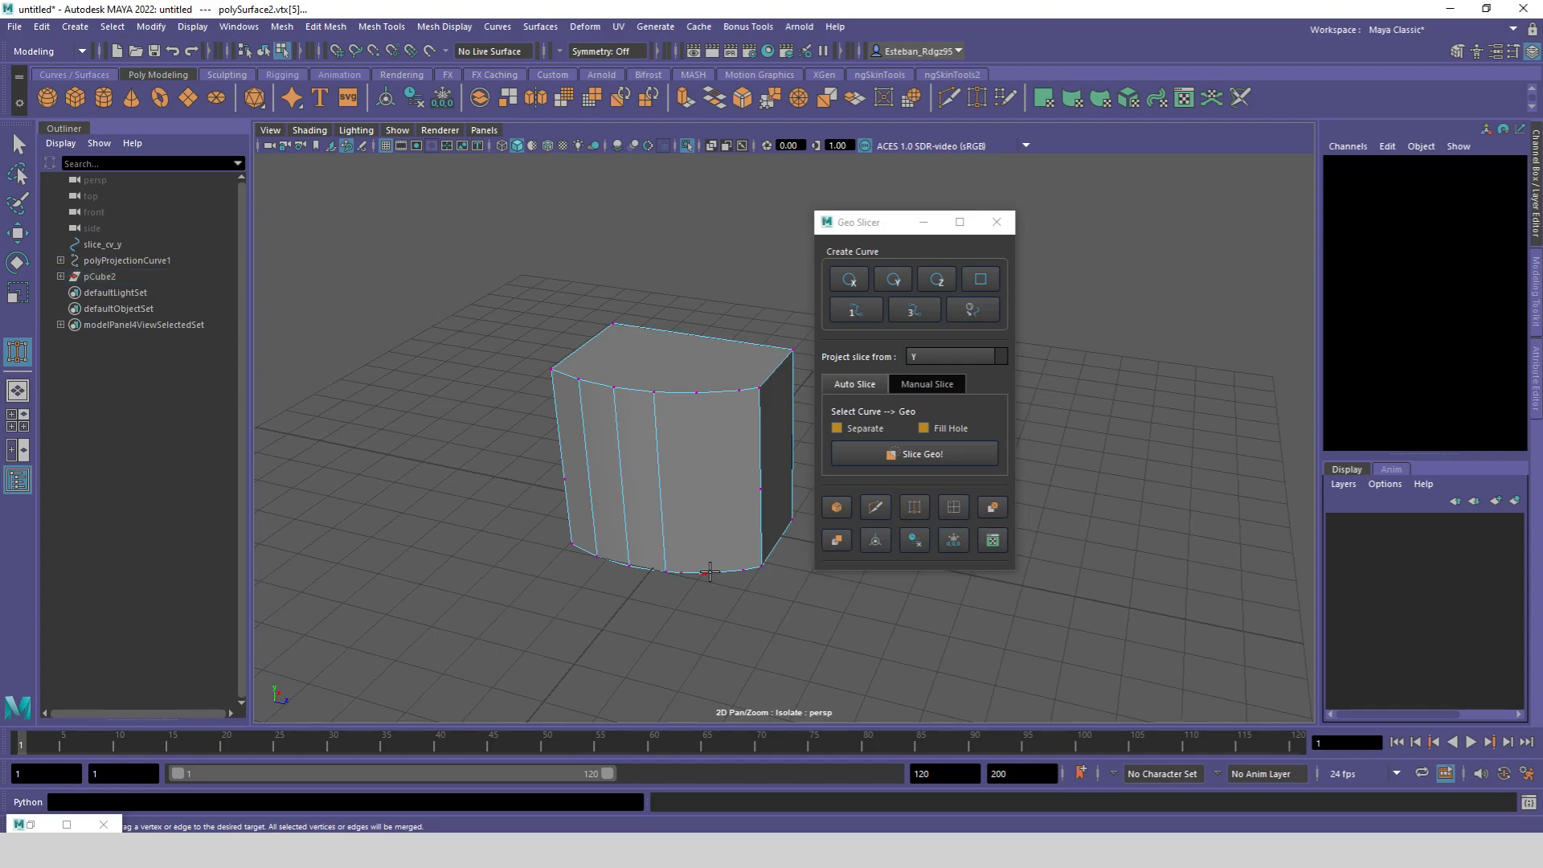
{"action": "left_click_drag", "start_coordinate": [764, 583], "coordinate": [741, 594], "text": "alt"}
{"action": "key", "text": "w"}
{"action": "left_click", "coordinate": [716, 568]}
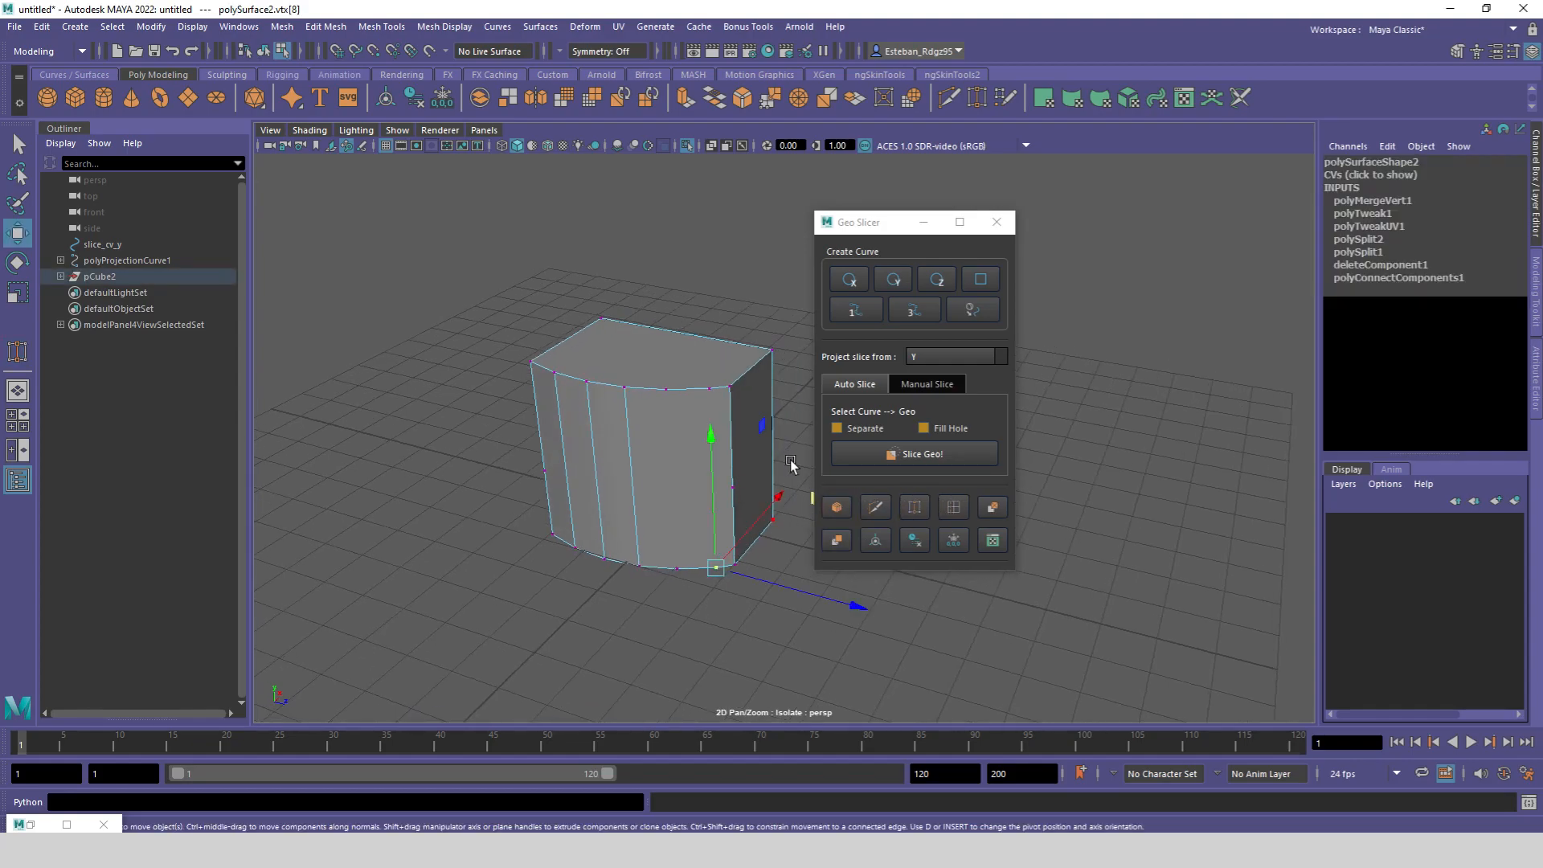
Step: Connect the two remaining pairs of upper and lower vertices on the curved face with vertical edges
{"action": "left_click", "coordinate": [669, 391]}
{"action": "left_click", "coordinate": [677, 568], "text": "shift"}
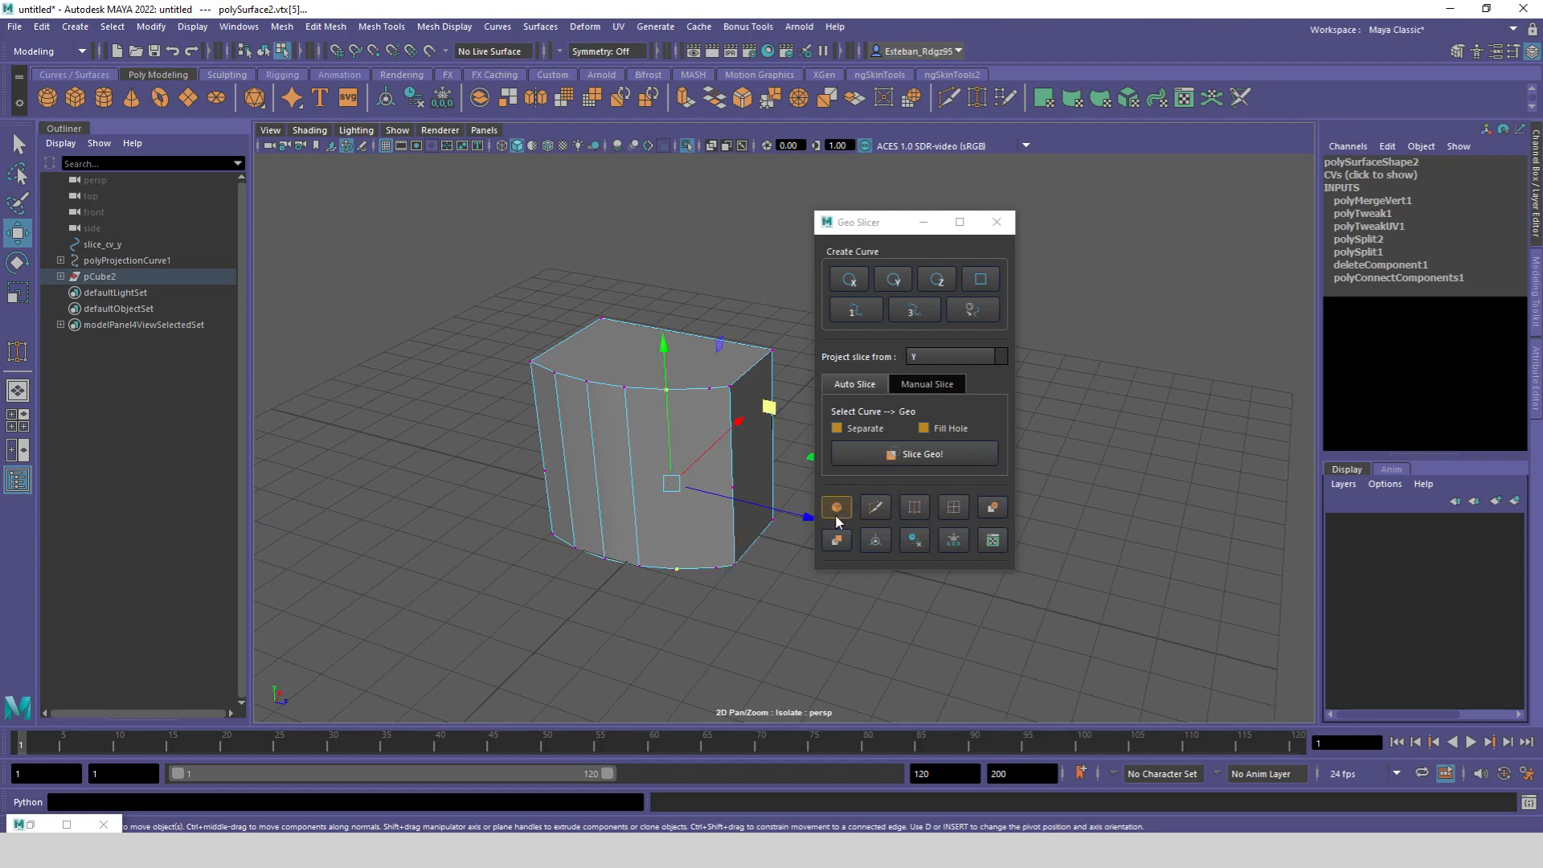
{"action": "left_click", "coordinate": [835, 512]}
{"action": "left_click", "coordinate": [709, 389]}
{"action": "left_click", "coordinate": [703, 574], "text": "shift"}
{"action": "left_click", "coordinate": [835, 508]}
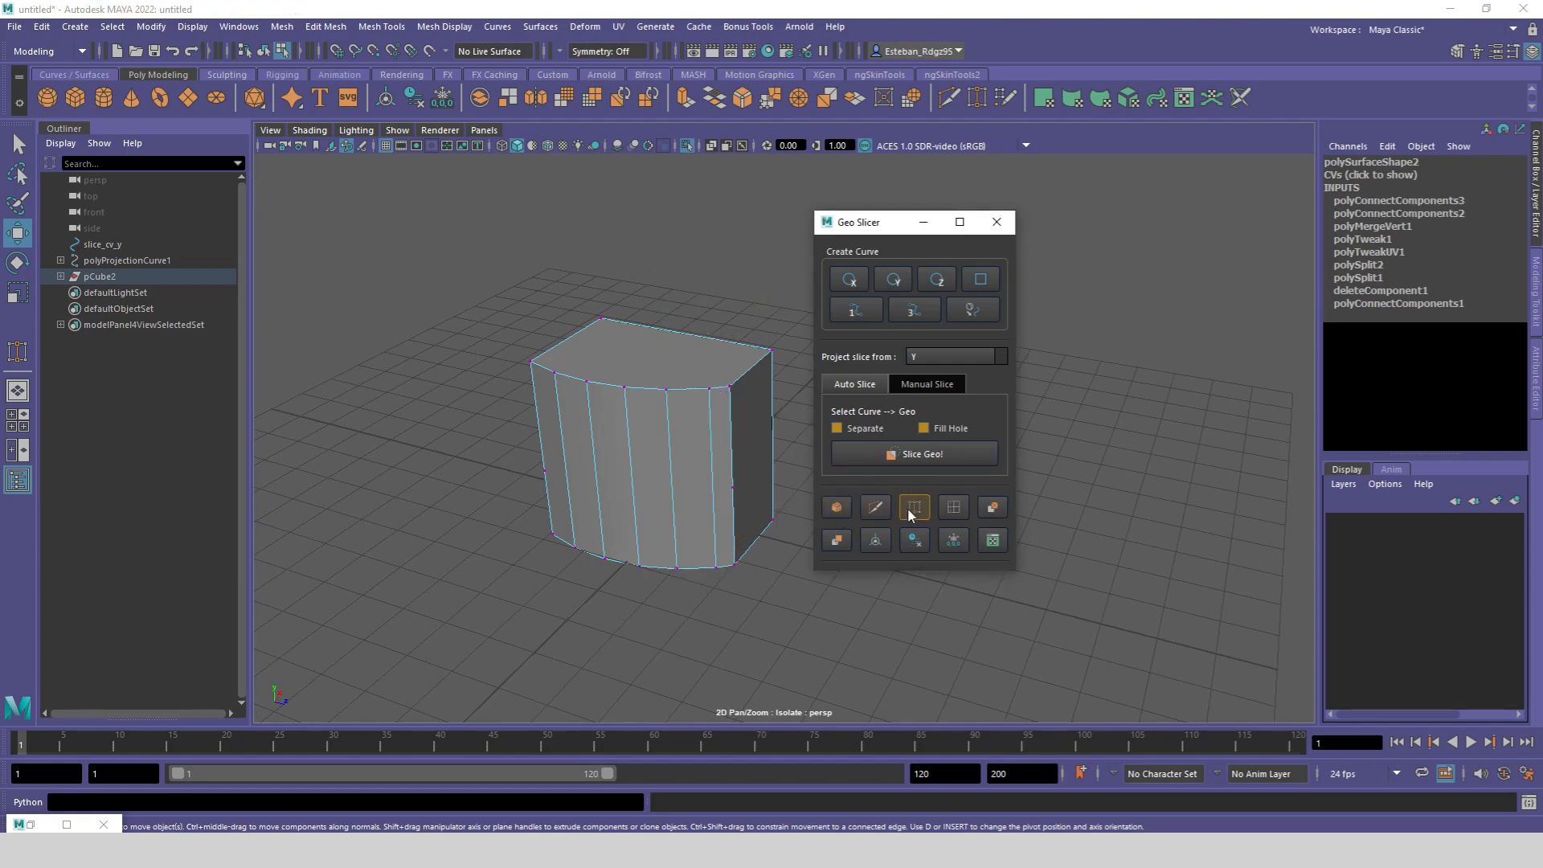
Step: Try to insert an edge loop just below the upper rim of the piece
{"action": "right_click_drag", "start_coordinate": [703, 408], "coordinate": [773, 387]}
{"action": "left_click", "coordinate": [915, 507]}
{"action": "left_click", "coordinate": [711, 402]}
{"action": "key", "text": "ctrl+z"}
{"action": "key", "text": "ctrl+z"}
Step: Select all vertices of the piece and delete the surplus ones lying along its edges
{"action": "key", "text": "q"}
{"action": "right_click_drag", "start_coordinate": [724, 408], "coordinate": [648, 404]}
{"action": "left_click_drag", "start_coordinate": [430, 277], "coordinate": [949, 681]}
{"action": "right_click_drag", "start_coordinate": [862, 398], "coordinate": [865, 399]}
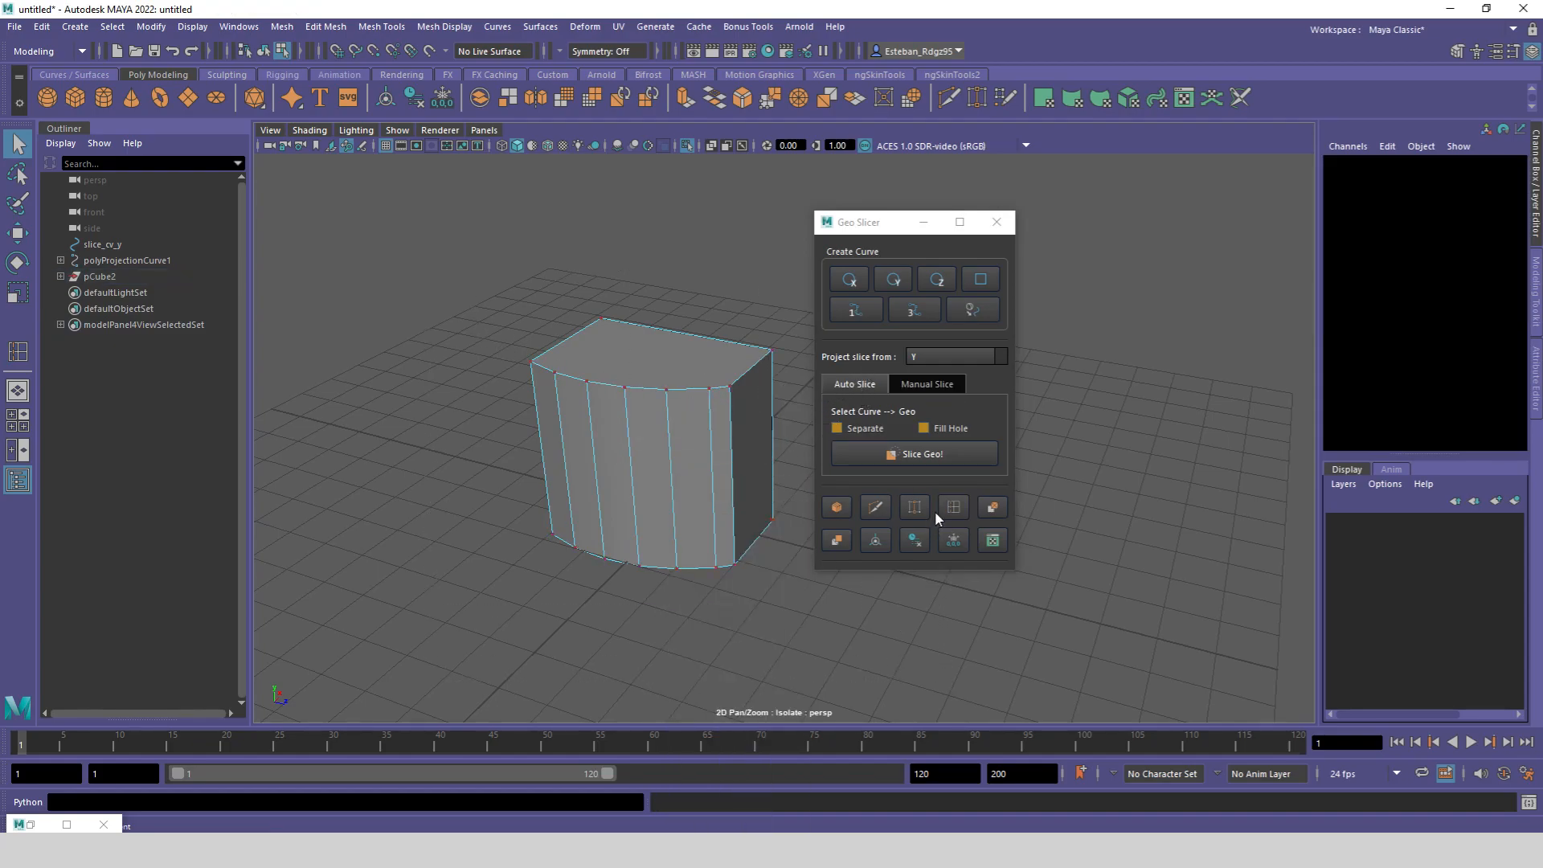
Step: Insert five horizontal edge loops around the piece, spread between its upper and lower rims, and return to object mode
{"action": "left_click", "coordinate": [918, 512]}
{"action": "left_click_drag", "start_coordinate": [732, 434], "coordinate": [726, 395]}
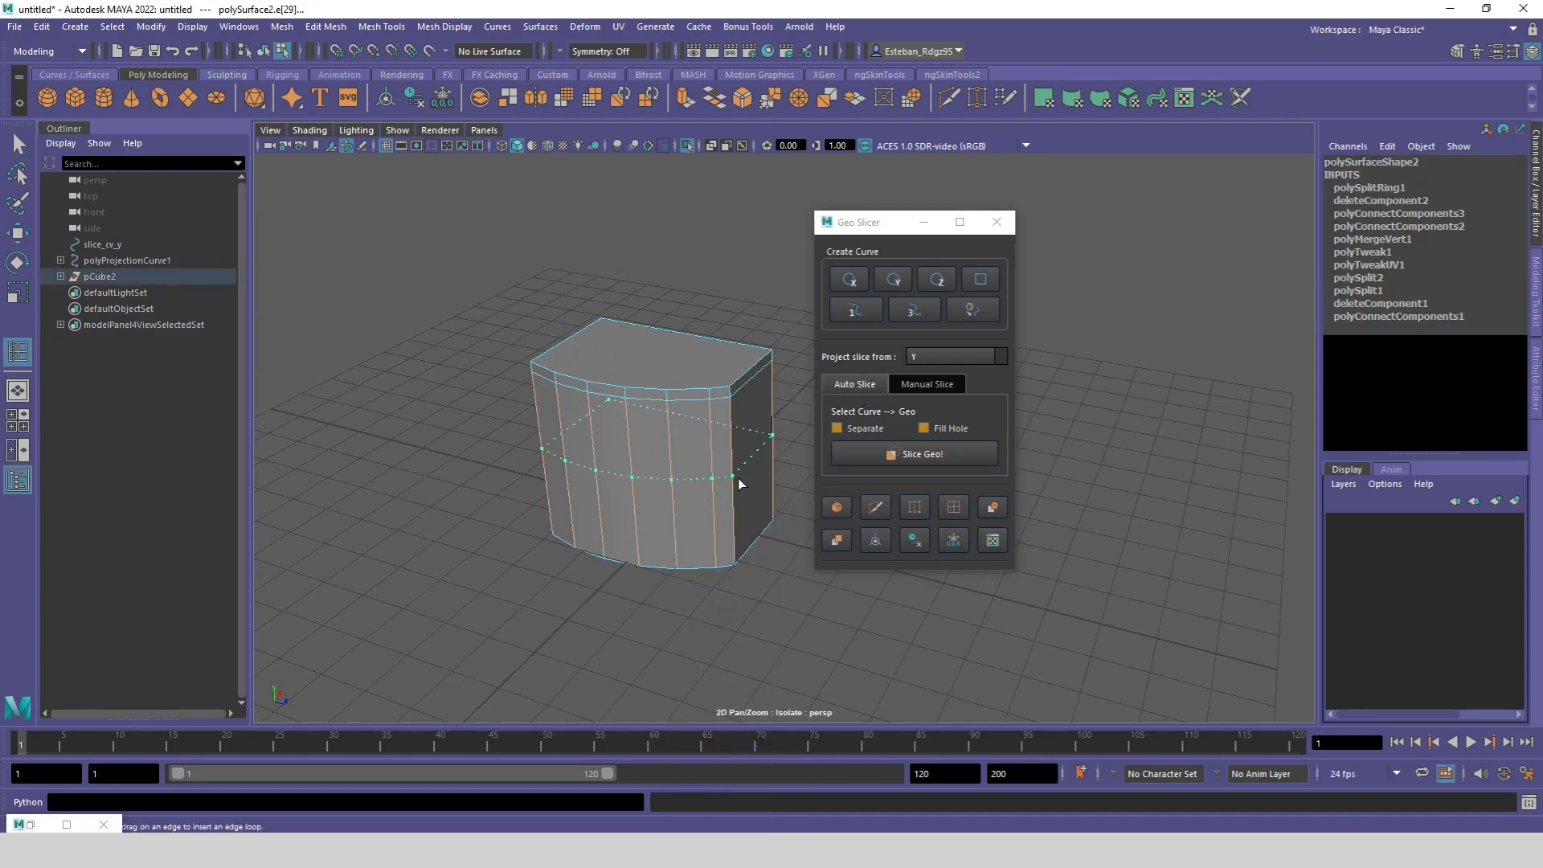
{"action": "left_click", "coordinate": [736, 546]}
{"action": "left_click", "coordinate": [734, 514]}
{"action": "left_click", "coordinate": [726, 446]}
{"action": "left_click", "coordinate": [728, 418]}
{"action": "left_click", "coordinate": [735, 405]}
{"action": "key", "text": "ctrl+z"}
{"action": "key", "text": "q"}
{"action": "right_click_drag", "start_coordinate": [744, 373], "coordinate": [684, 373]}
{"action": "left_click_drag", "start_coordinate": [685, 372], "coordinate": [717, 403], "text": "alt"}
{"action": "right_click_drag", "start_coordinate": [704, 408], "coordinate": [770, 373]}
{"action": "left_click_drag", "start_coordinate": [770, 373], "coordinate": [662, 428], "text": "alt"}
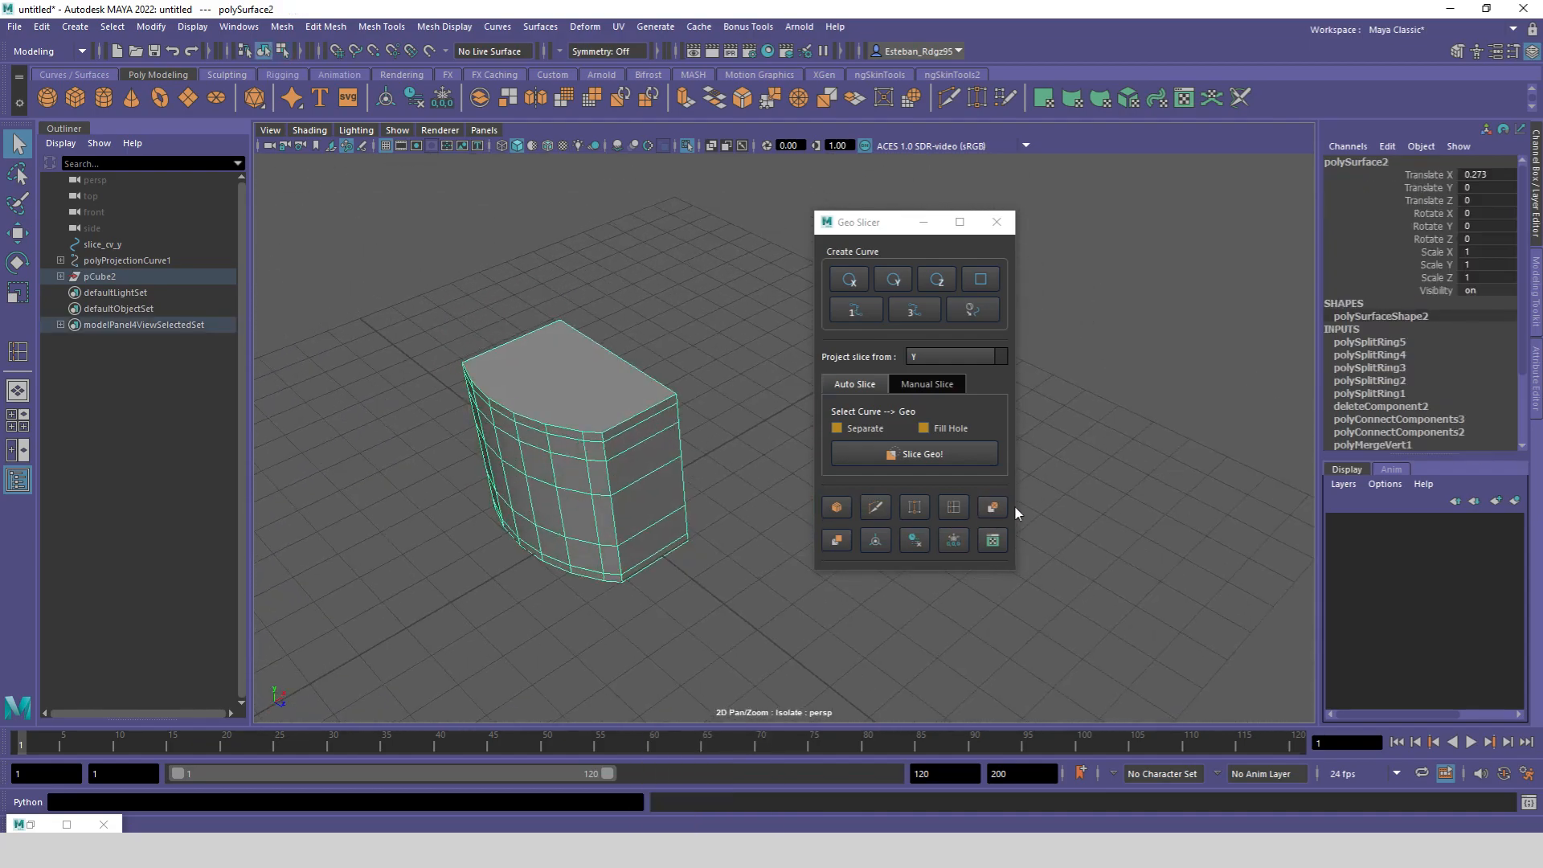
Step: Triangulate the piece's top face and quadrangulate the result with the Geo Slicer tools
{"action": "right_click_drag", "start_coordinate": [591, 376], "coordinate": [590, 422]}
{"action": "left_click", "coordinate": [583, 387]}
{"action": "left_click", "coordinate": [992, 507]}
{"action": "left_click_drag", "start_coordinate": [608, 456], "coordinate": [651, 412], "text": "alt"}
{"action": "key", "text": "ctrl+z"}
{"action": "right_click_drag", "start_coordinate": [639, 398], "coordinate": [639, 438]}
{"action": "key", "text": "q"}
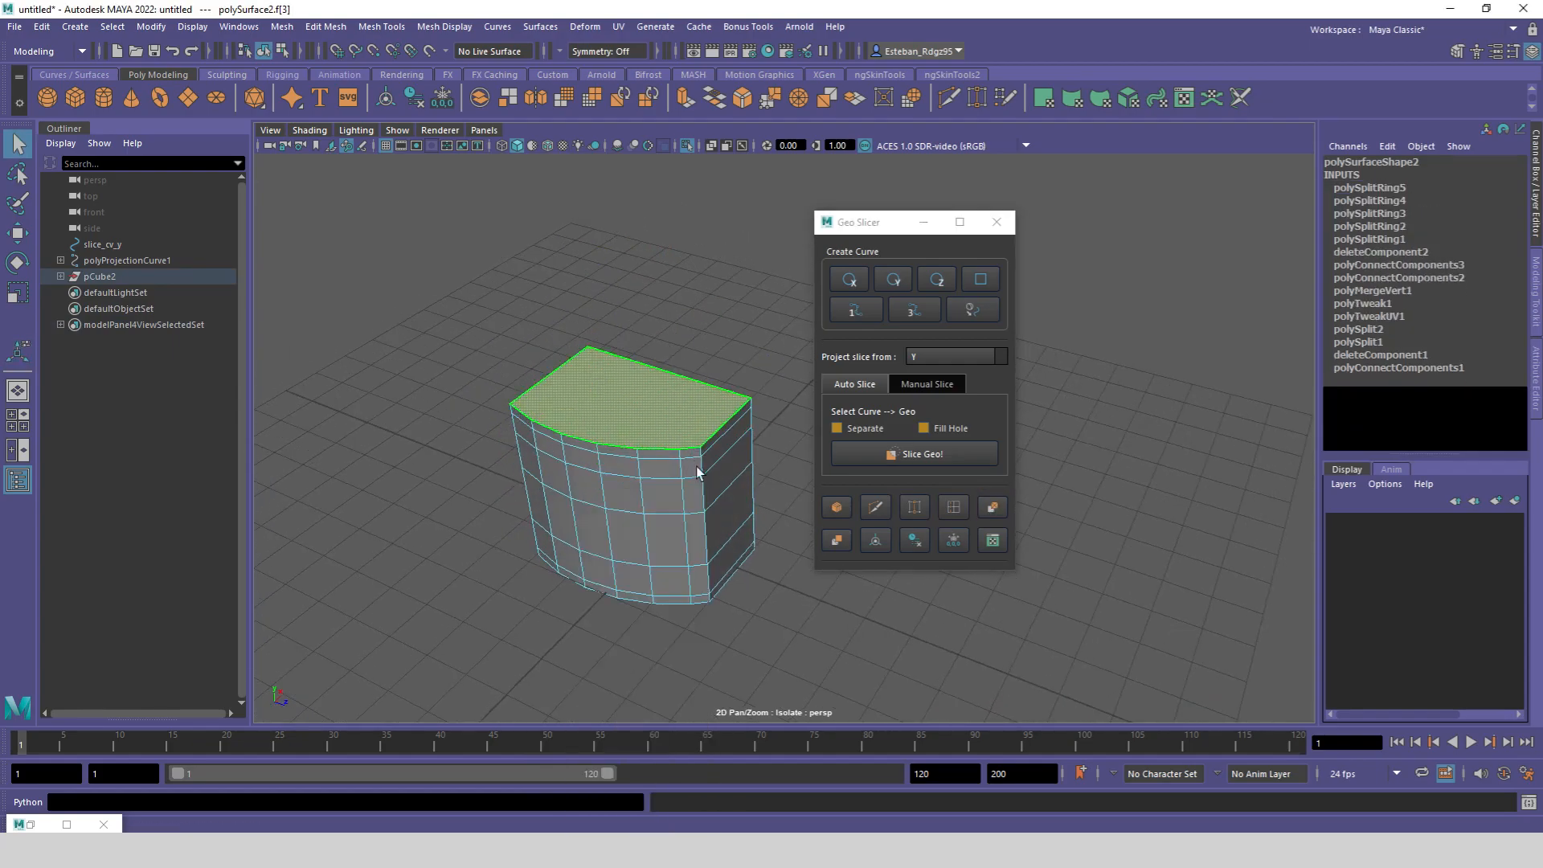
{"action": "left_click", "coordinate": [835, 542]}
{"action": "left_click_drag", "start_coordinate": [668, 507], "coordinate": [672, 448], "text": "alt"}
{"action": "right_click_drag", "start_coordinate": [672, 448], "coordinate": [710, 422]}
Step: Undo the quadrangulation and triangulation of the top face
{"action": "key", "text": "ctrl+z"}
{"action": "key", "text": "ctrl+z"}
{"action": "key", "text": "ctrl+z"}
{"action": "key", "text": "ctrl+z"}
{"action": "key", "text": "ctrl+z"}
{"action": "key", "text": "ctrl+z"}
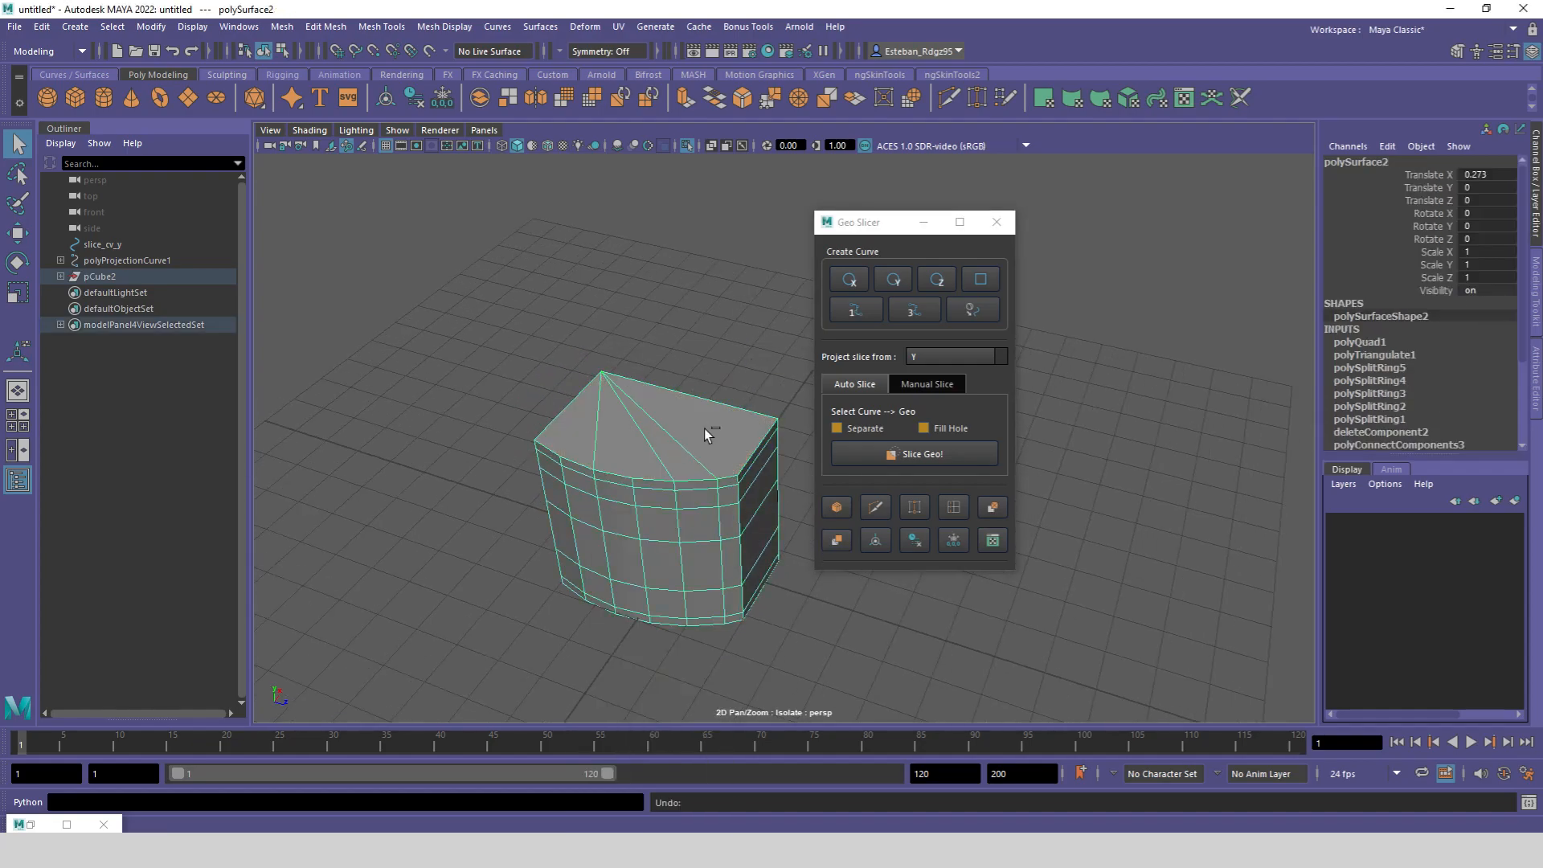
{"action": "key", "text": "ctrl+z"}
{"action": "key", "text": "ctrl+z"}
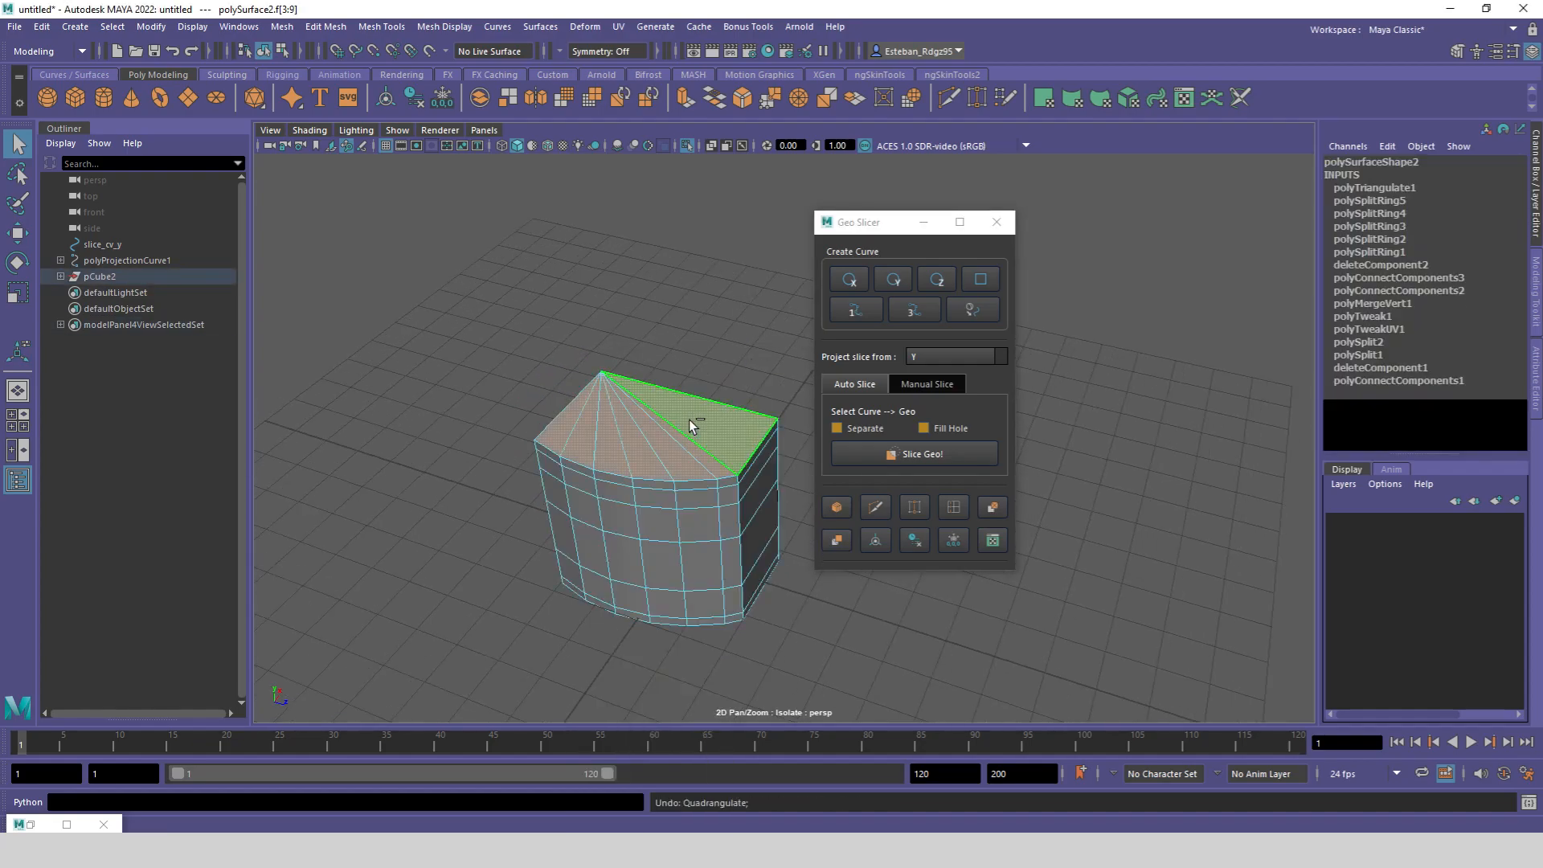
Step: Triangulate the top face, quadrangulate the resulting faces with Maya's own Mesh commands, and return to object mode
{"action": "left_click", "coordinate": [325, 27]}
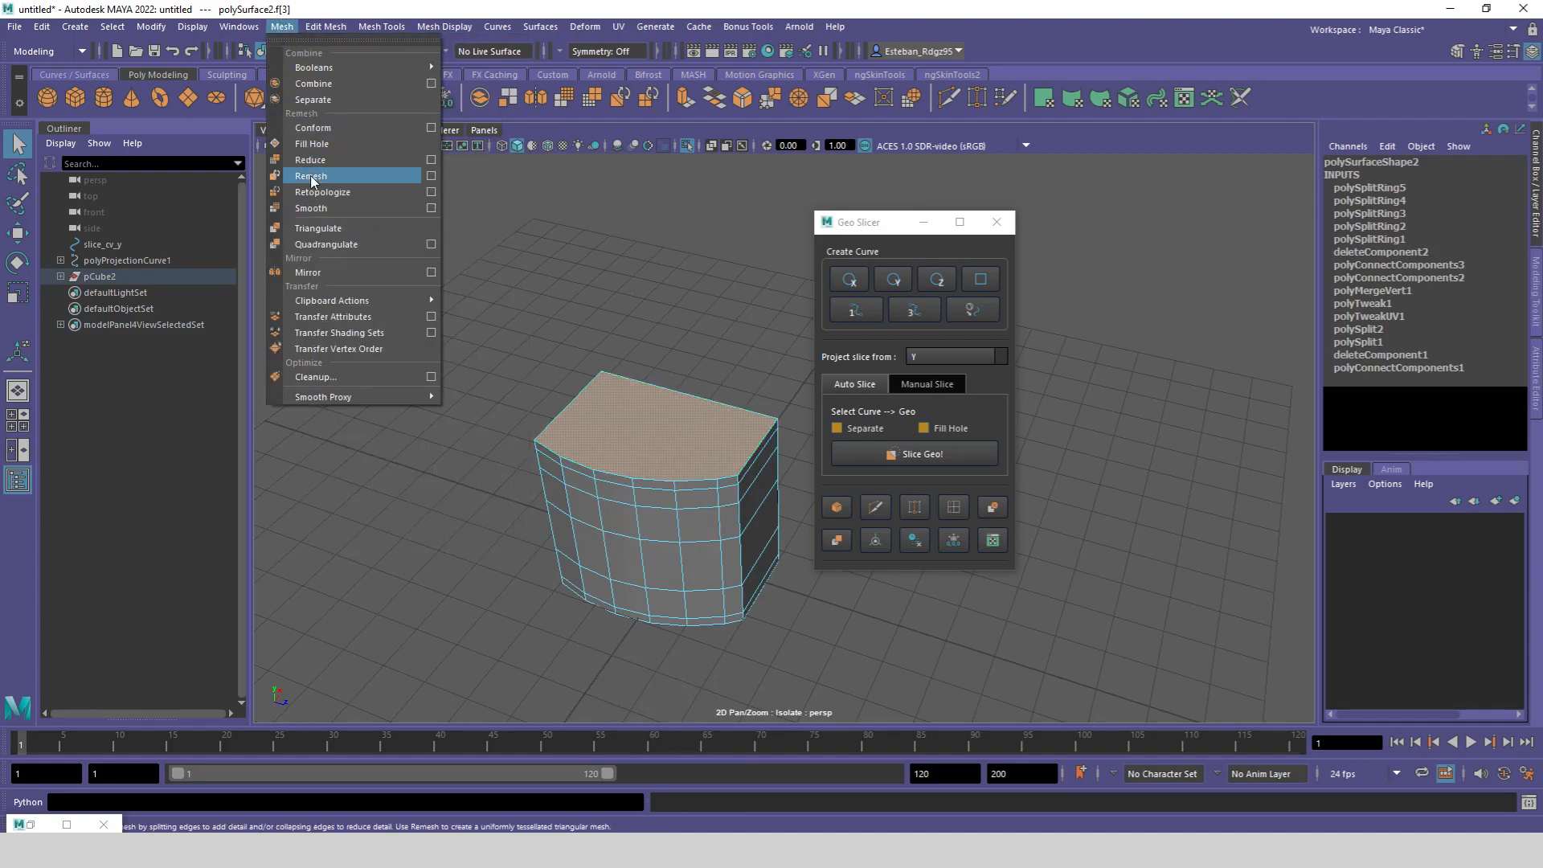
{"action": "left_click", "coordinate": [319, 229]}
{"action": "left_click", "coordinate": [282, 26]}
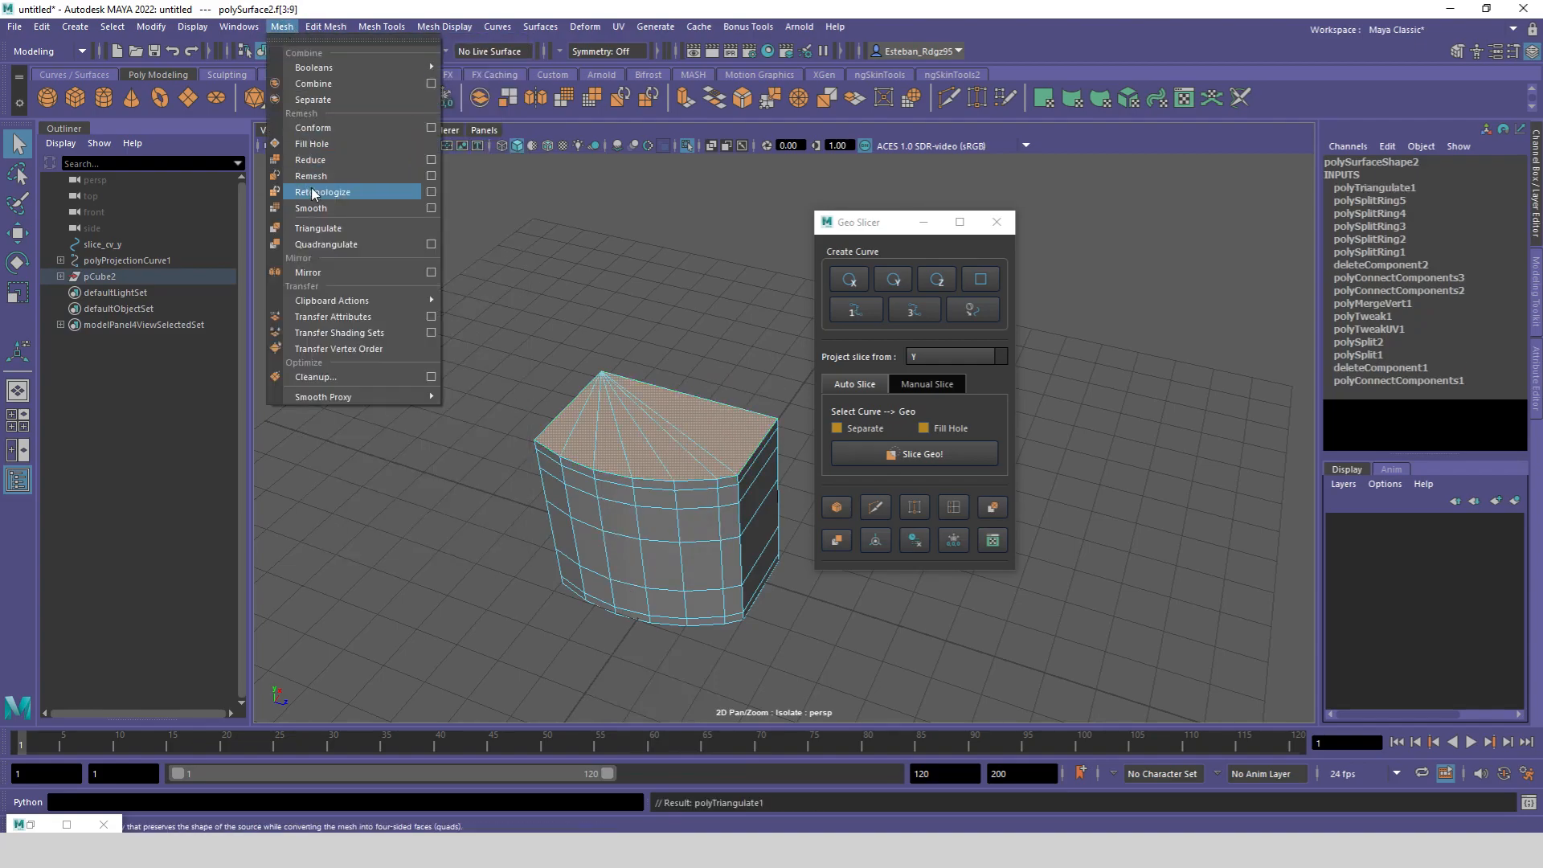
{"action": "left_click", "coordinate": [326, 244]}
{"action": "right_click", "coordinate": [689, 410]}
{"action": "left_click", "coordinate": [766, 382]}
Step: Delete the piece's construction history and freeze its transformations with the Geo Slicer tools
{"action": "left_click_drag", "start_coordinate": [718, 437], "coordinate": [686, 356], "text": "alt"}
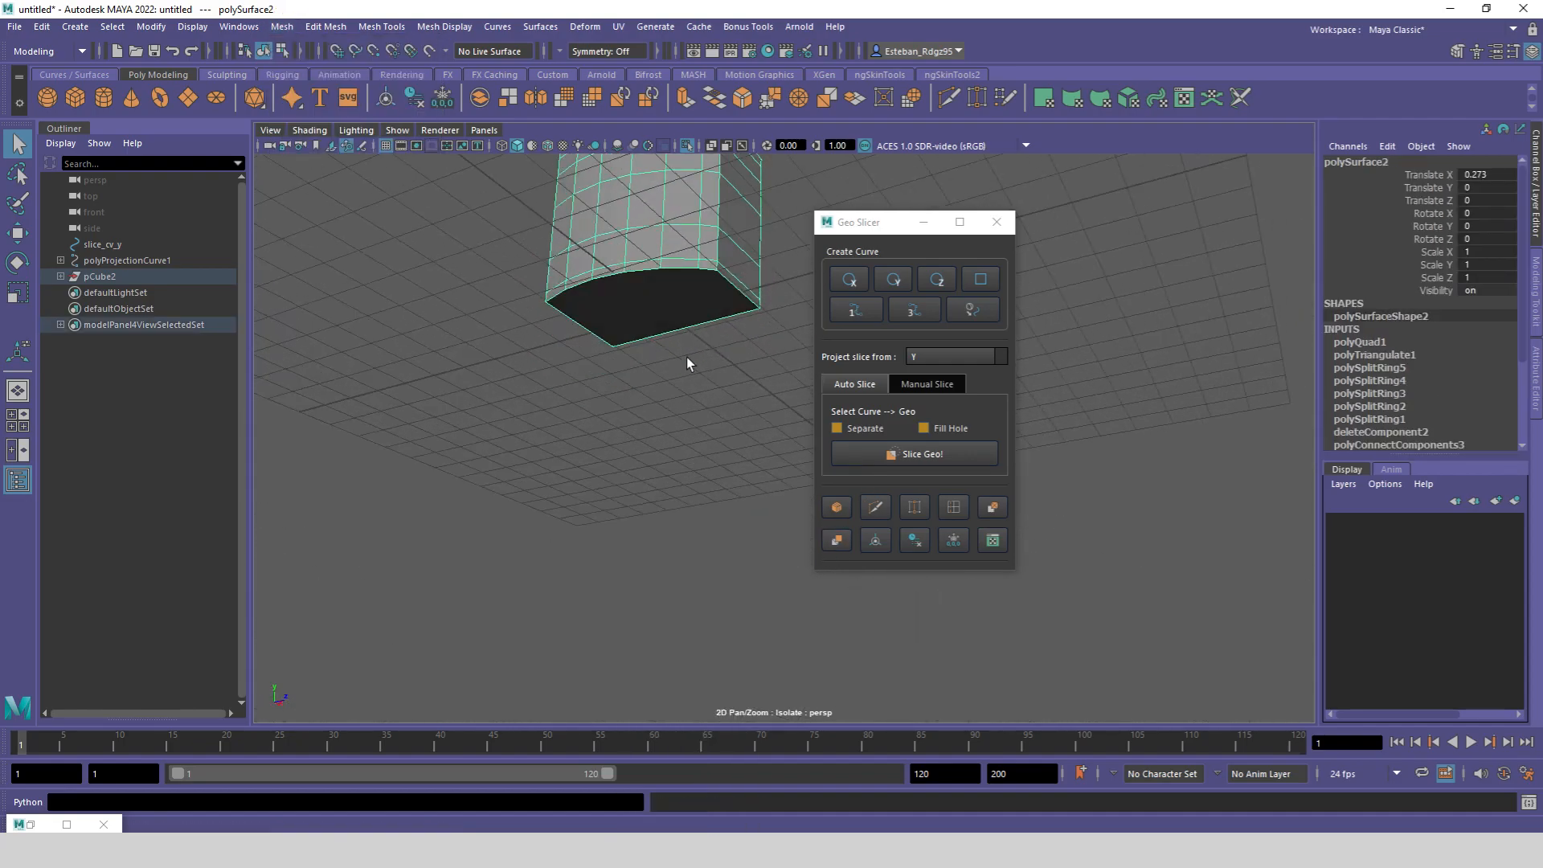
{"action": "left_click", "coordinate": [908, 541]}
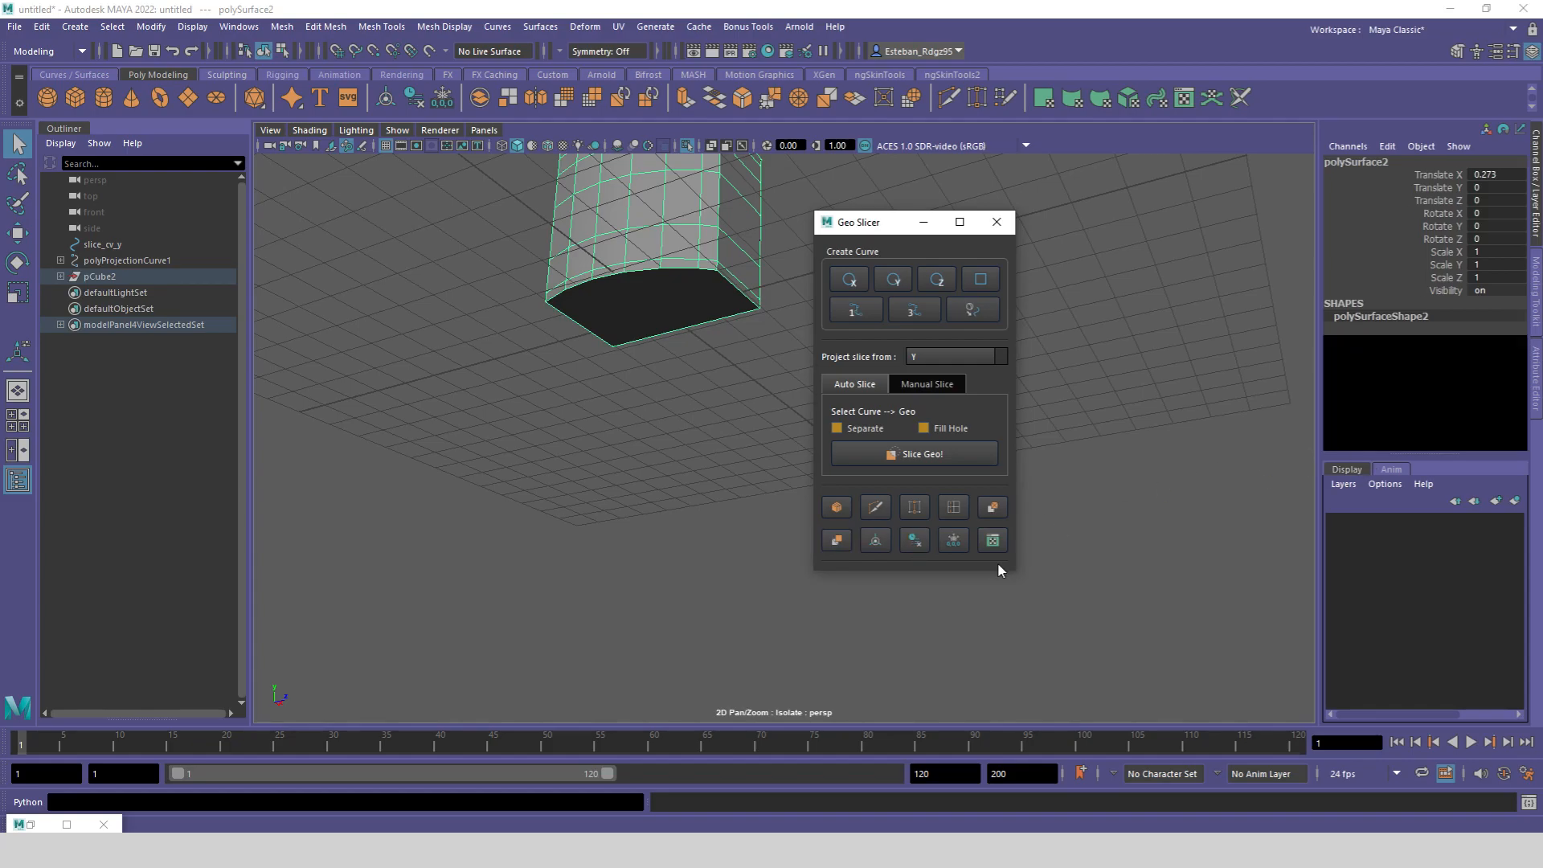
{"action": "left_click", "coordinate": [954, 540]}
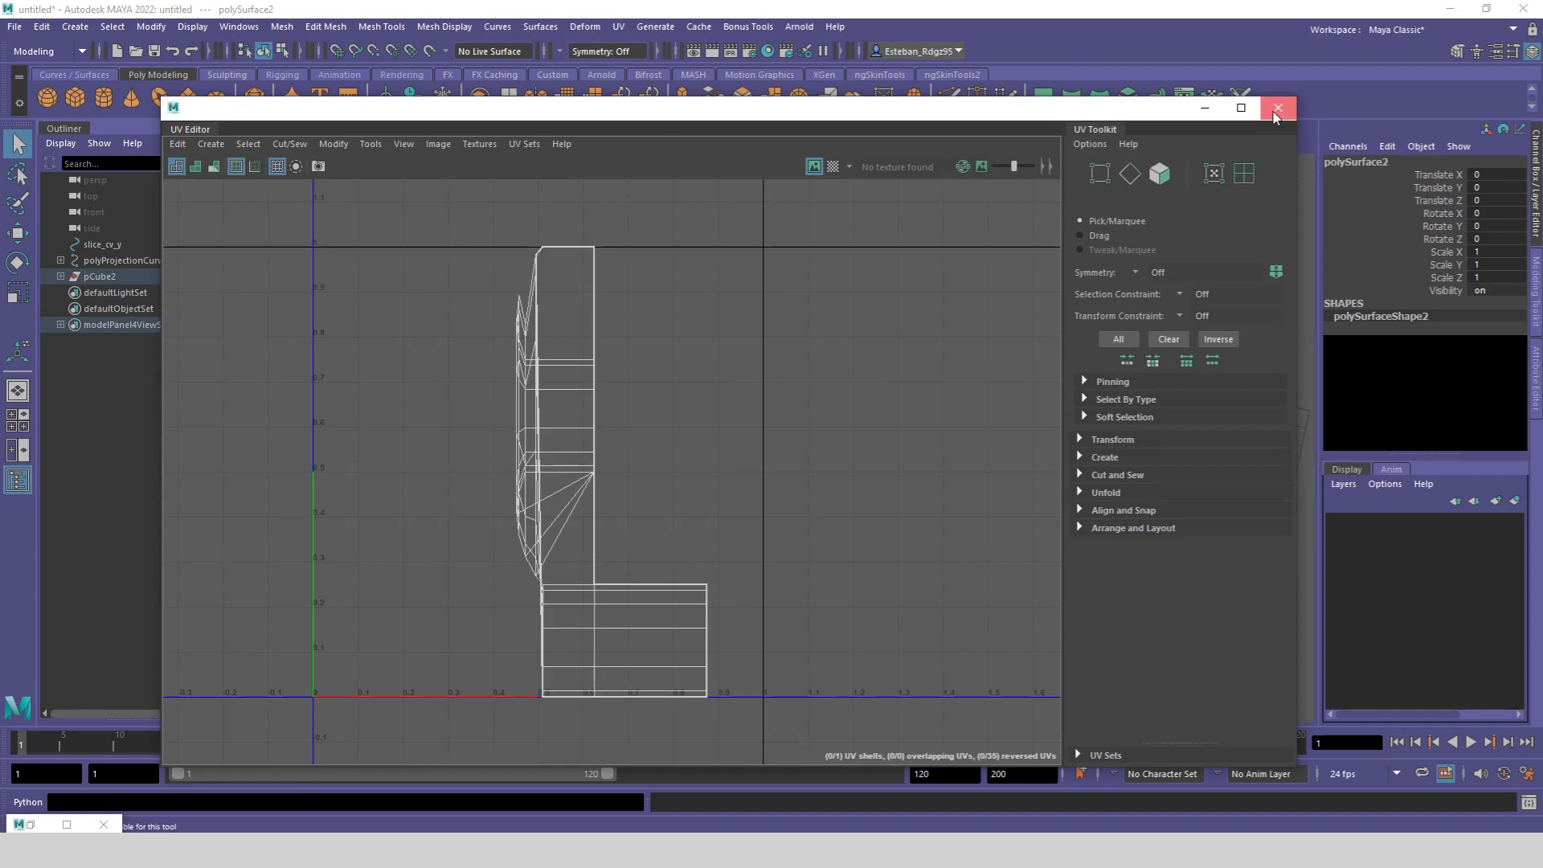
Step: Examine the piece's layout in the UV Editor, close the editor, and inspect the whole piece in the viewport
{"action": "left_click", "coordinate": [1276, 111]}
{"action": "right_click_drag", "start_coordinate": [631, 368], "coordinate": [682, 368], "text": "alt"}
{"action": "left_click_drag", "start_coordinate": [682, 368], "coordinate": [661, 364], "text": "alt"}
{"action": "middle_click_drag", "start_coordinate": [660, 364], "coordinate": [735, 370], "text": "alt"}
{"action": "right_click_drag", "start_coordinate": [736, 369], "coordinate": [660, 361], "text": "alt"}
{"action": "left_click_drag", "start_coordinate": [739, 356], "coordinate": [705, 353], "text": "alt"}
Step: Start a new scene without saving the current one and create a polygon cube scaled uniformly to 5.11
{"action": "key", "text": "ctrl+n"}
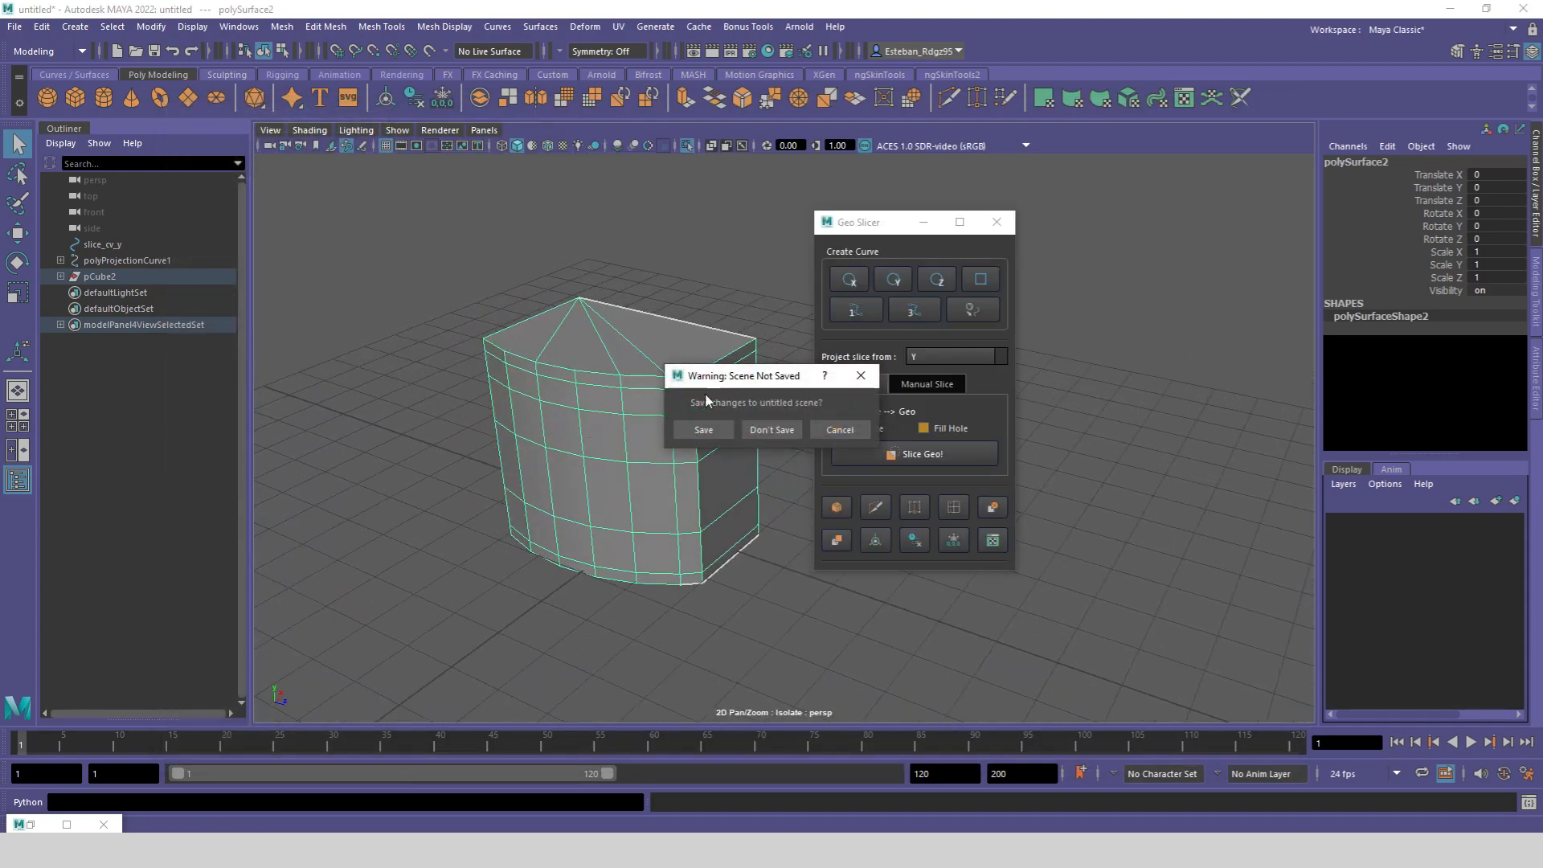
{"action": "left_click", "coordinate": [759, 431]}
{"action": "left_click", "coordinate": [75, 98]}
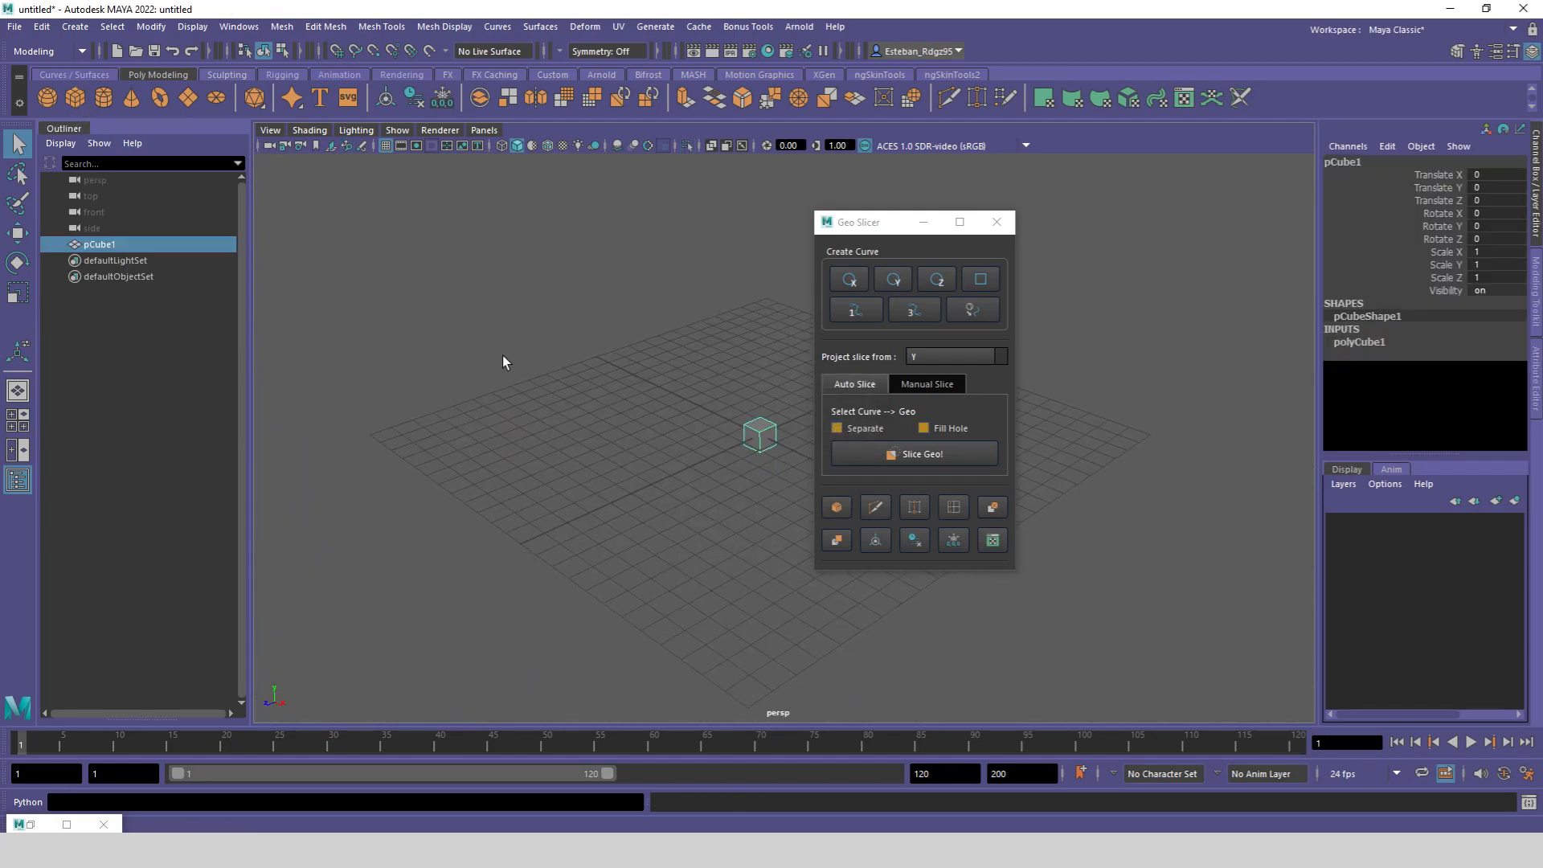
{"action": "key", "text": "r"}
{"action": "left_click_drag", "start_coordinate": [752, 435], "coordinate": [634, 418]}
Step: Create a circular Y slice curve with Geo Slicer, scale it to 1.527 and raise it to 3.344 in Y
{"action": "left_click", "coordinate": [892, 279]}
{"action": "left_click", "coordinate": [628, 342]}
{"action": "key", "text": "w"}
{"action": "mouse_move", "coordinate": [628, 325]}
{"action": "left_mouse_down"}
{"action": "mouse_move", "coordinate": [627, 206]}
{"action": "mouse_move", "coordinate": [656, 326]}
{"action": "left_mouse_up"}
{"action": "key", "text": "r"}
{"action": "key", "text": "w"}
{"action": "left_click_drag", "start_coordinate": [625, 258], "coordinate": [626, 281]}
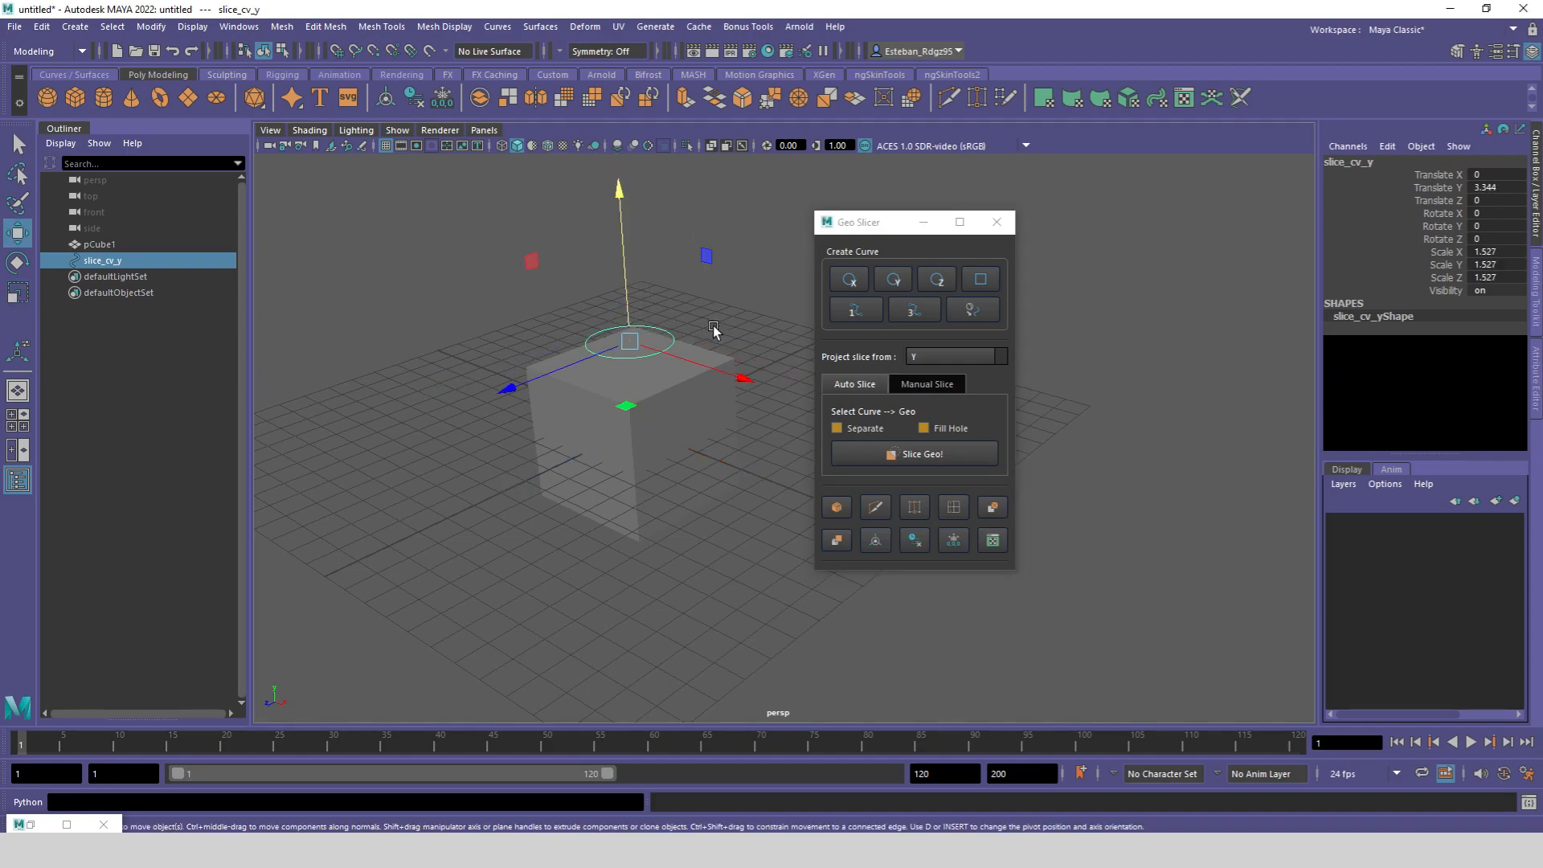
Step: Project the slice curve onto the cube with Project Curve on Mesh and expand the projected curve's group in the Outliner
{"action": "left_click_drag", "start_coordinate": [720, 329], "coordinate": [514, 305], "text": "alt"}
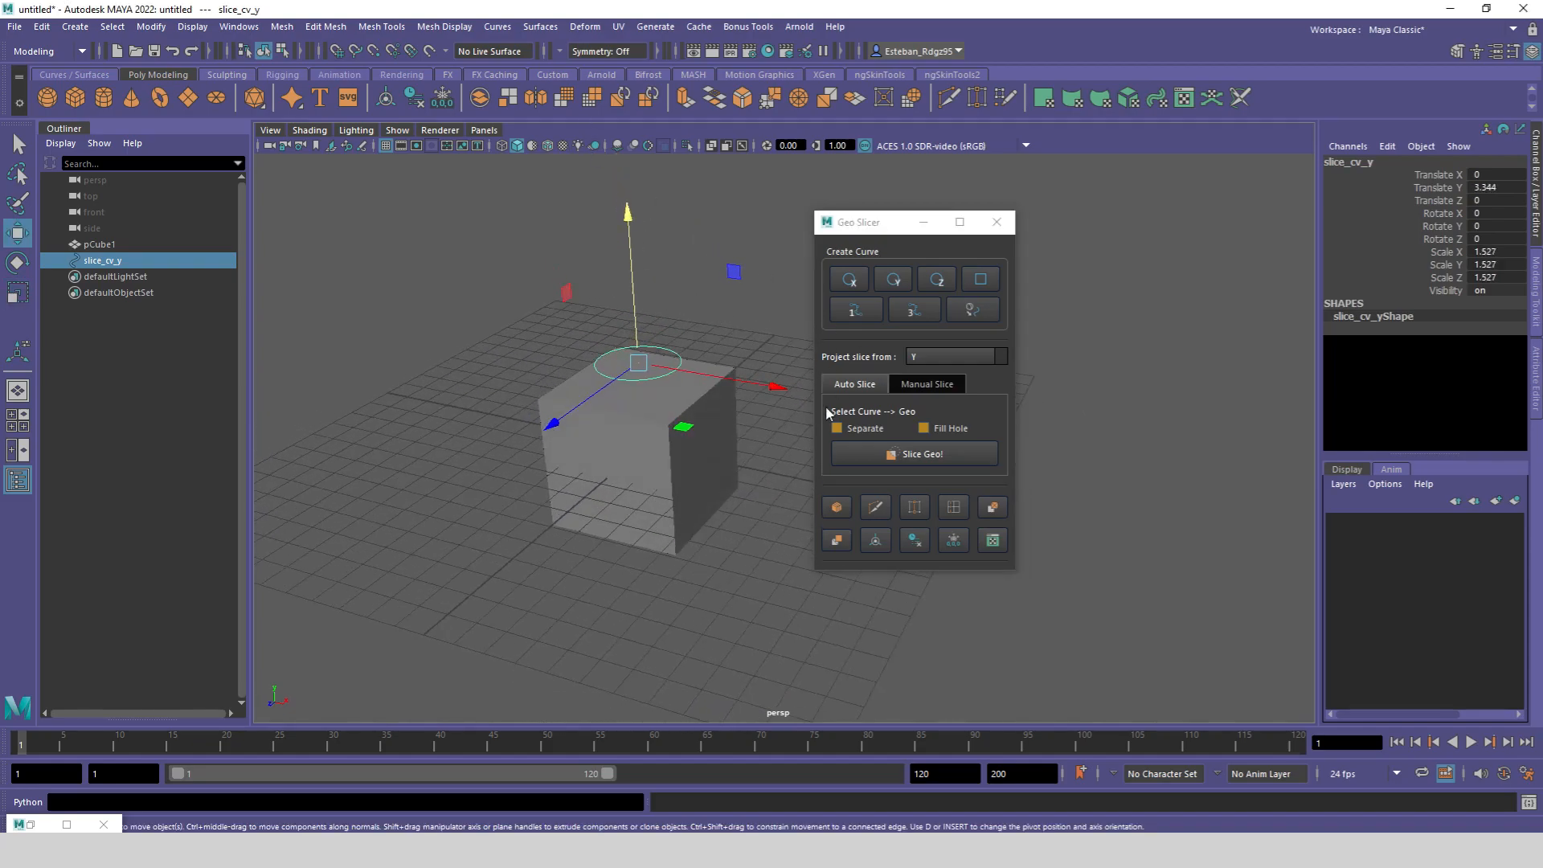
{"action": "left_click", "coordinate": [662, 414], "text": "shift"}
{"action": "left_click", "coordinate": [325, 26]}
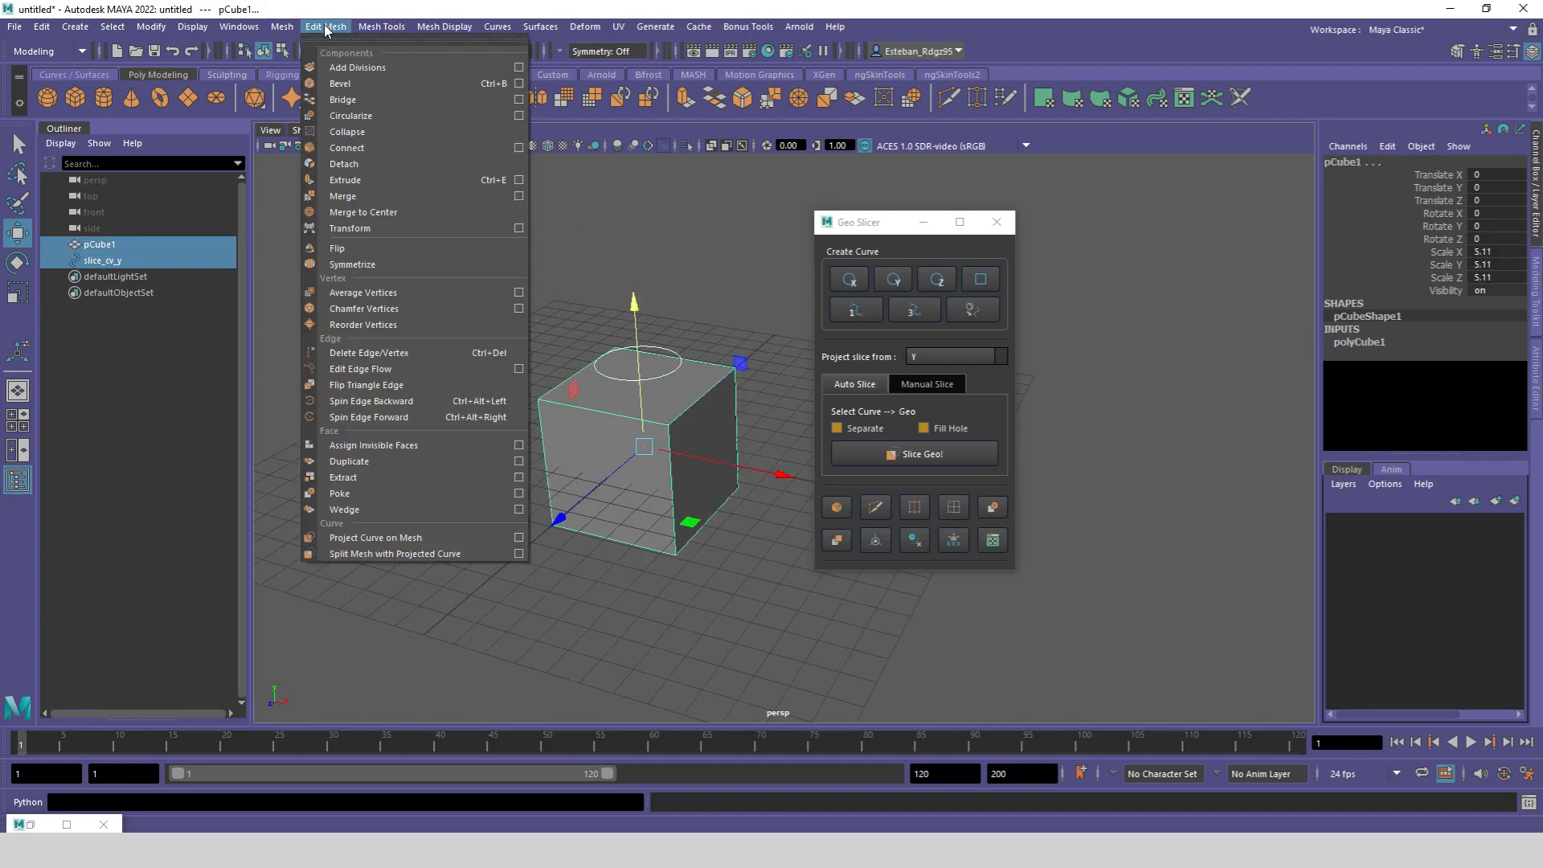
{"action": "left_click", "coordinate": [420, 536]}
{"action": "left_click_drag", "start_coordinate": [699, 402], "coordinate": [684, 455], "text": "alt"}
{"action": "left_click", "coordinate": [60, 276]}
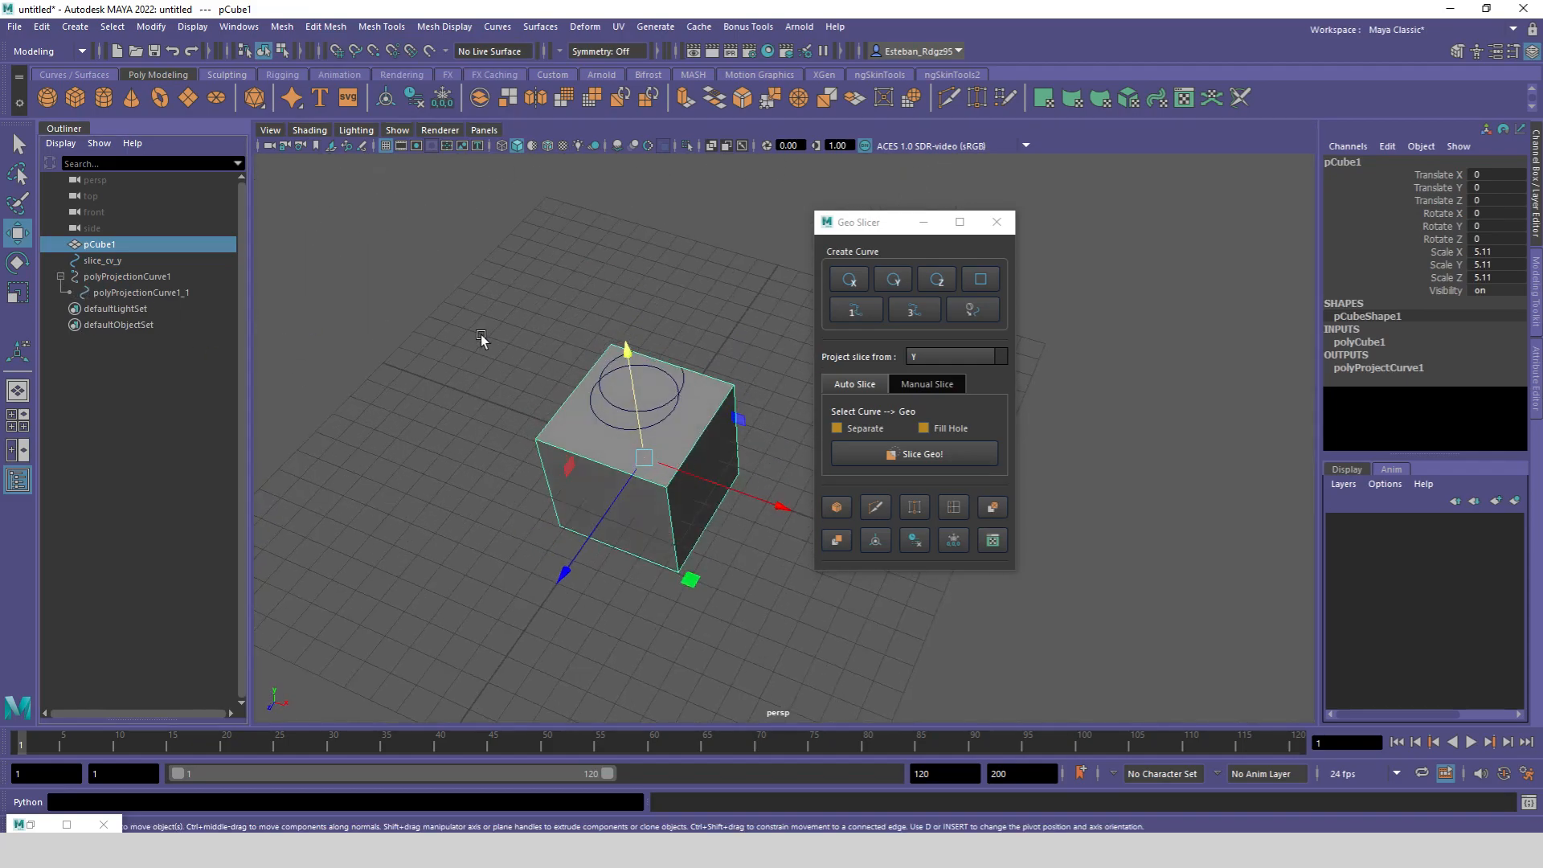
Step: Select the projected curve on the cube's top face and move it about 0.815 along Z
{"action": "left_click_drag", "start_coordinate": [437, 331], "coordinate": [734, 361], "text": "alt"}
{"action": "left_click", "coordinate": [652, 390]}
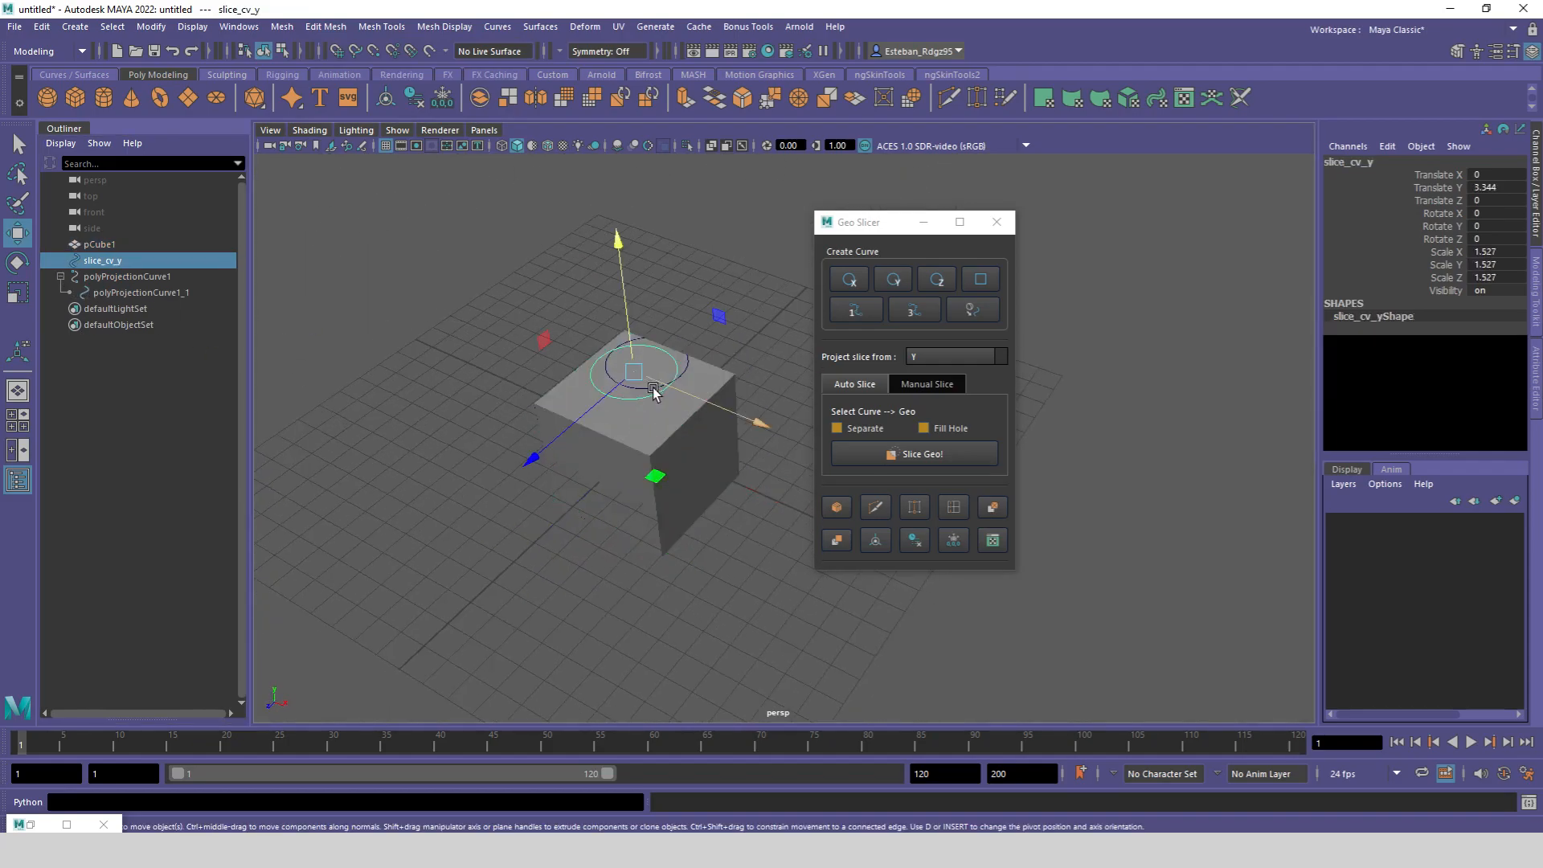
{"action": "left_click", "coordinate": [675, 385]}
{"action": "left_click_drag", "start_coordinate": [632, 456], "coordinate": [610, 482]}
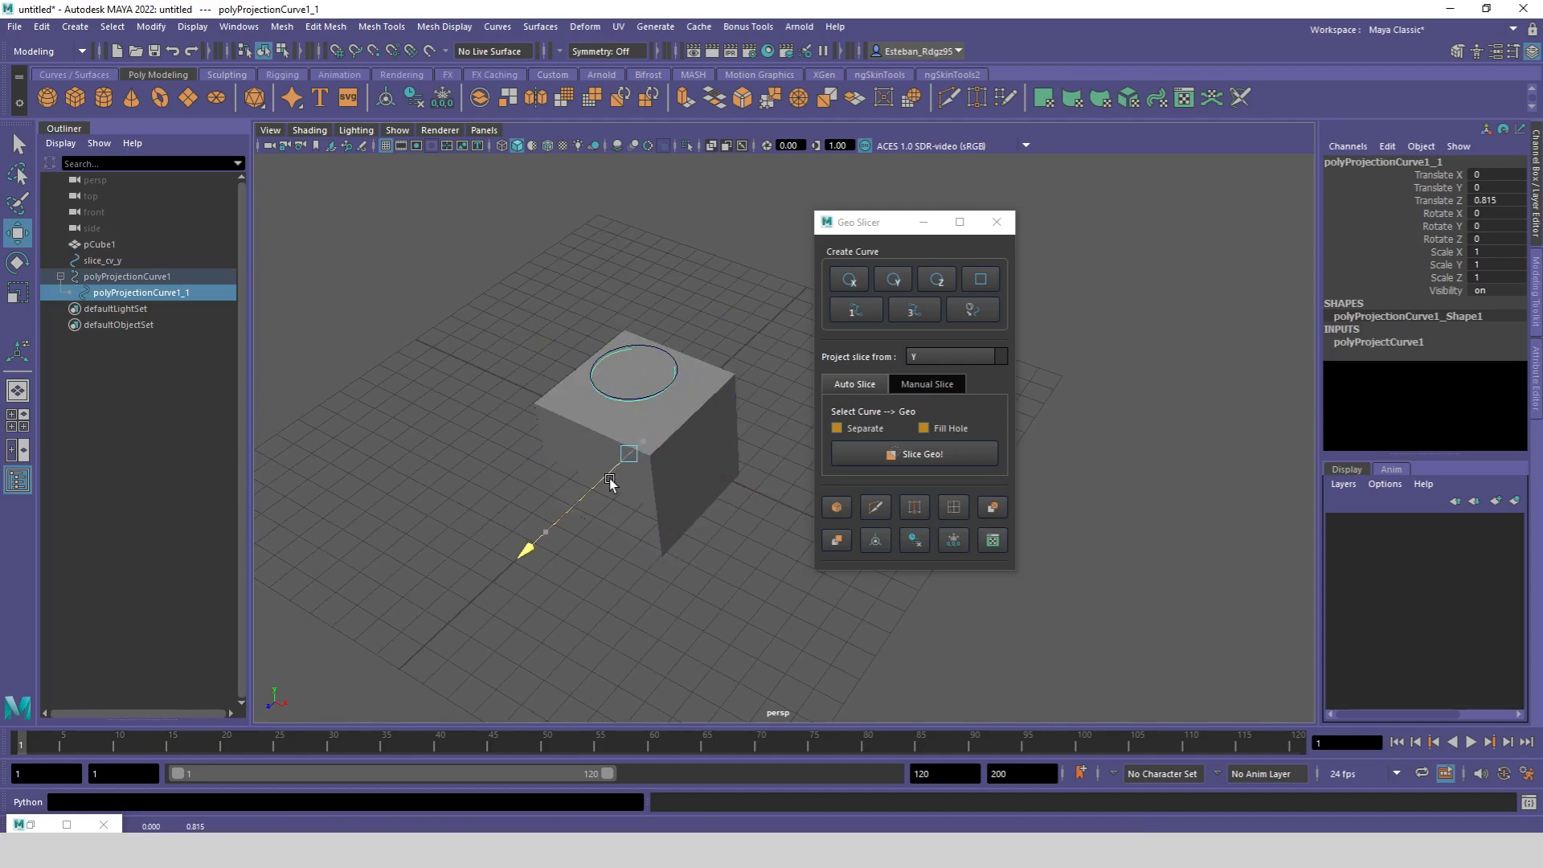
Step: Delete the projected curve group and lower the circular slice curve to 2.945 in Y
{"action": "left_click", "coordinate": [125, 276]}
{"action": "key", "text": "Delete"}
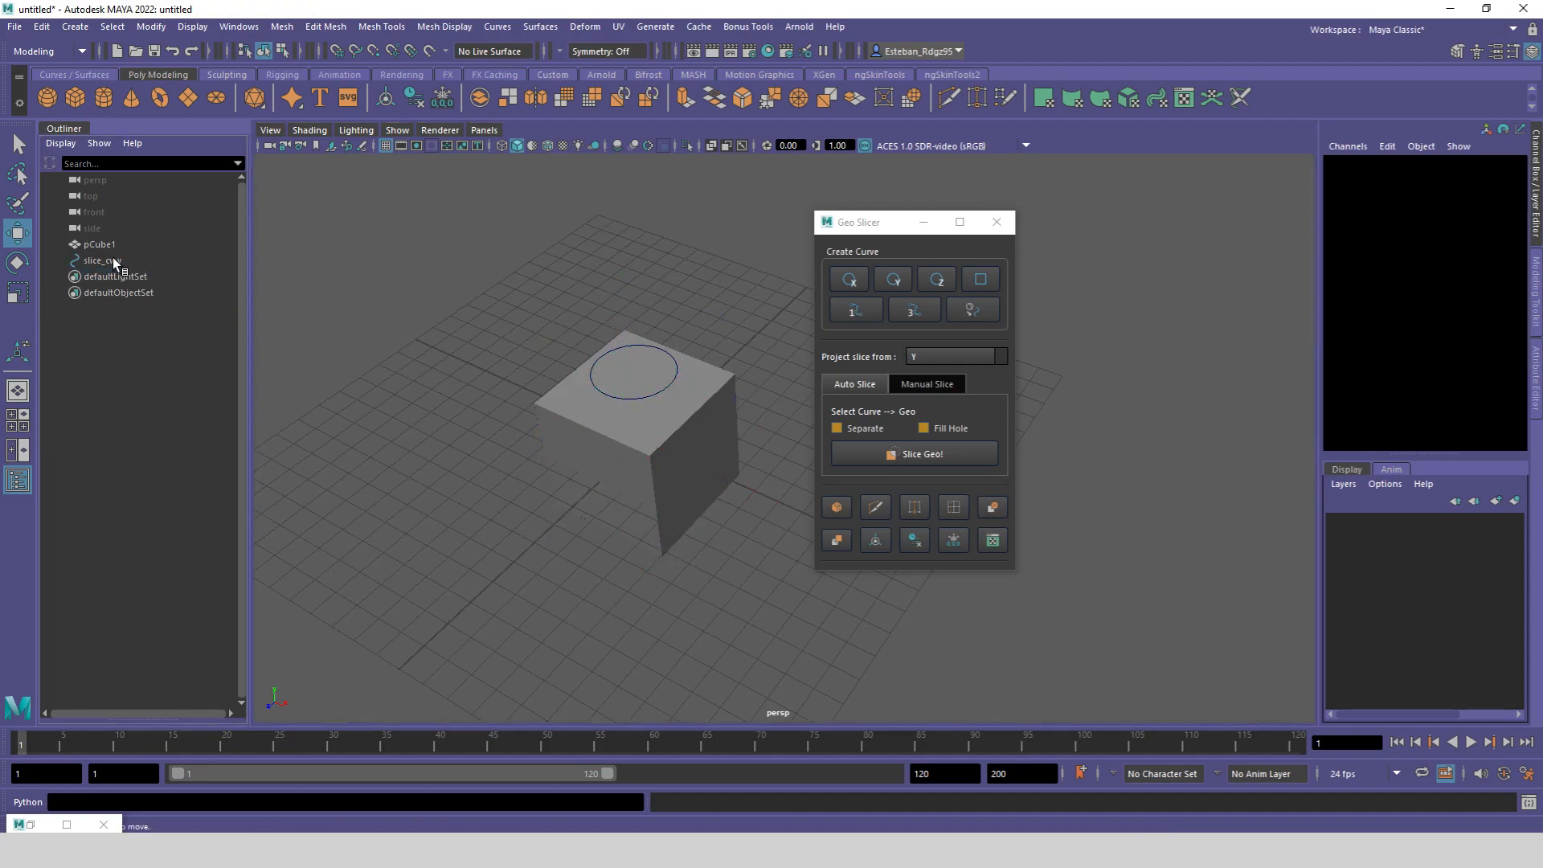
{"action": "left_click", "coordinate": [112, 259]}
{"action": "left_click_drag", "start_coordinate": [617, 299], "coordinate": [622, 332]}
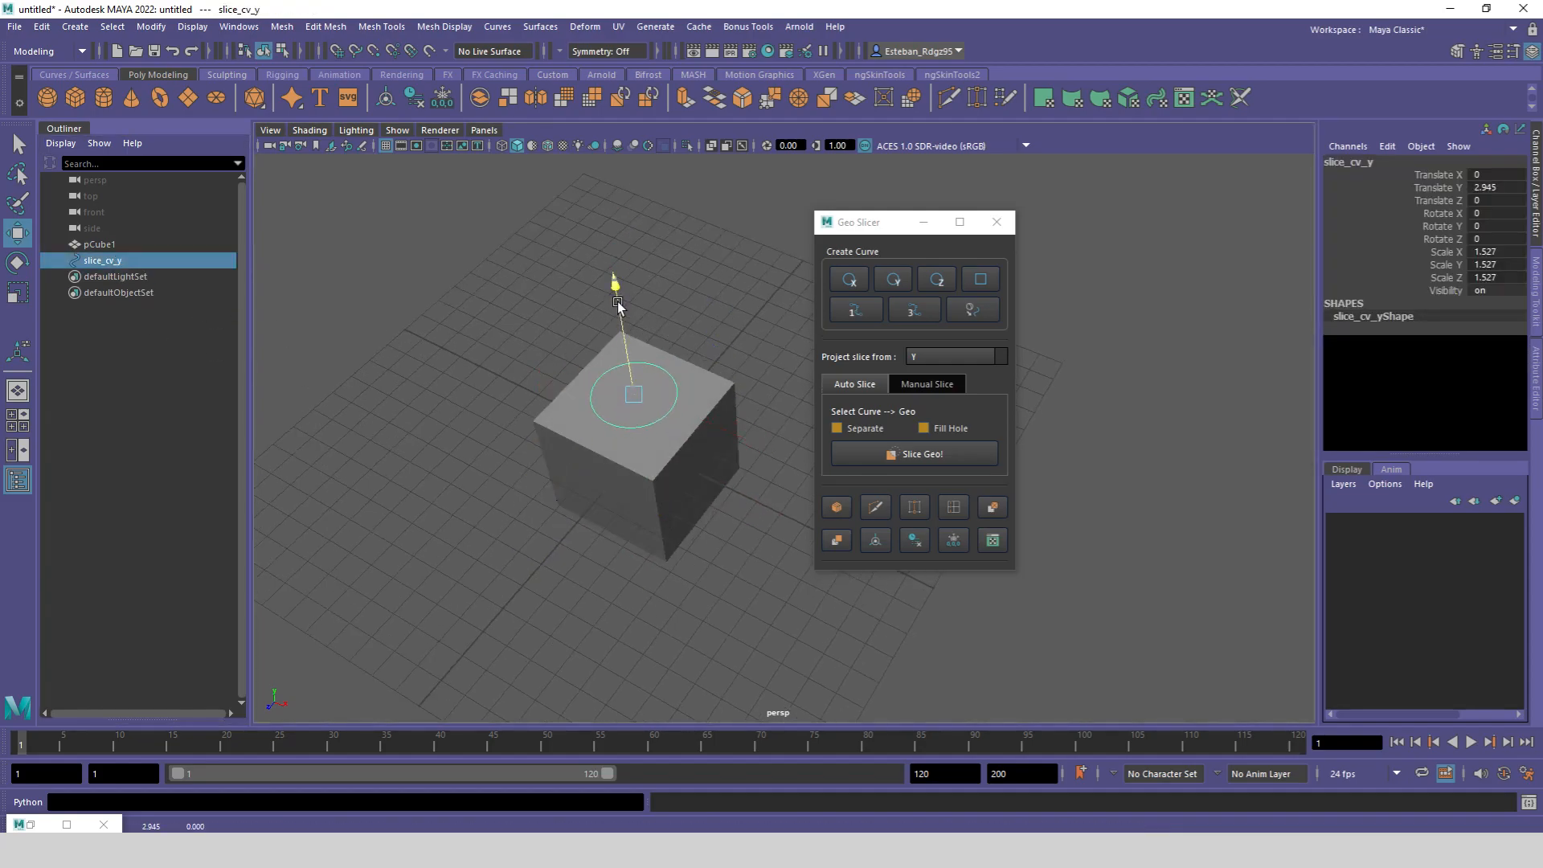
Step: Project the slice curve onto the cube with Project Curve on Mesh, projecting along the ZX plane
{"action": "left_click", "coordinate": [99, 245], "text": "ctrl"}
{"action": "left_click", "coordinate": [326, 27]}
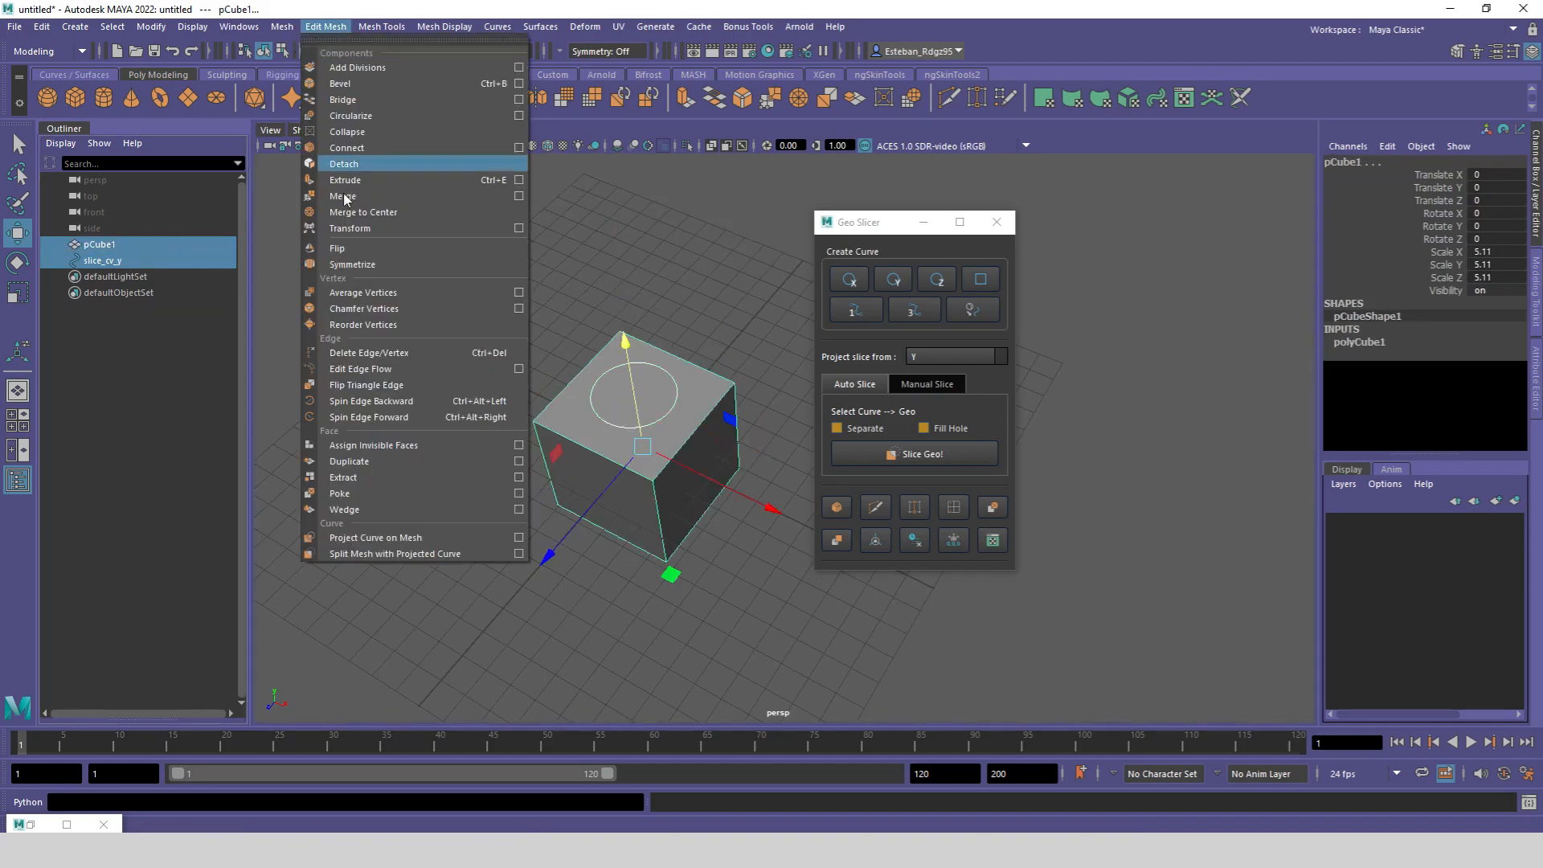
{"action": "left_click", "coordinate": [519, 553]}
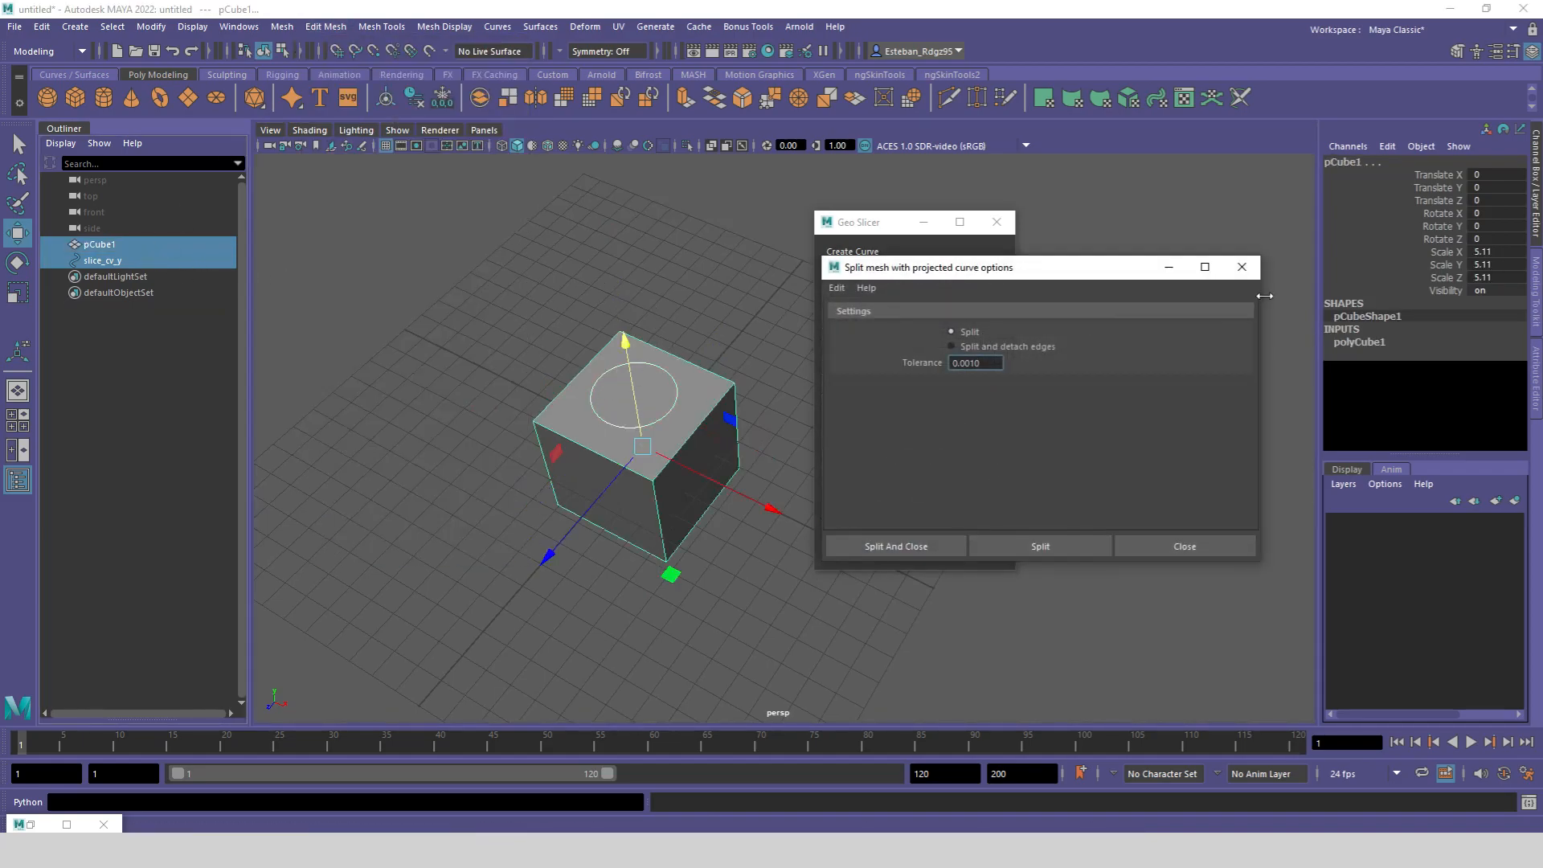
{"action": "left_click", "coordinate": [1241, 267]}
{"action": "left_click", "coordinate": [311, 28]}
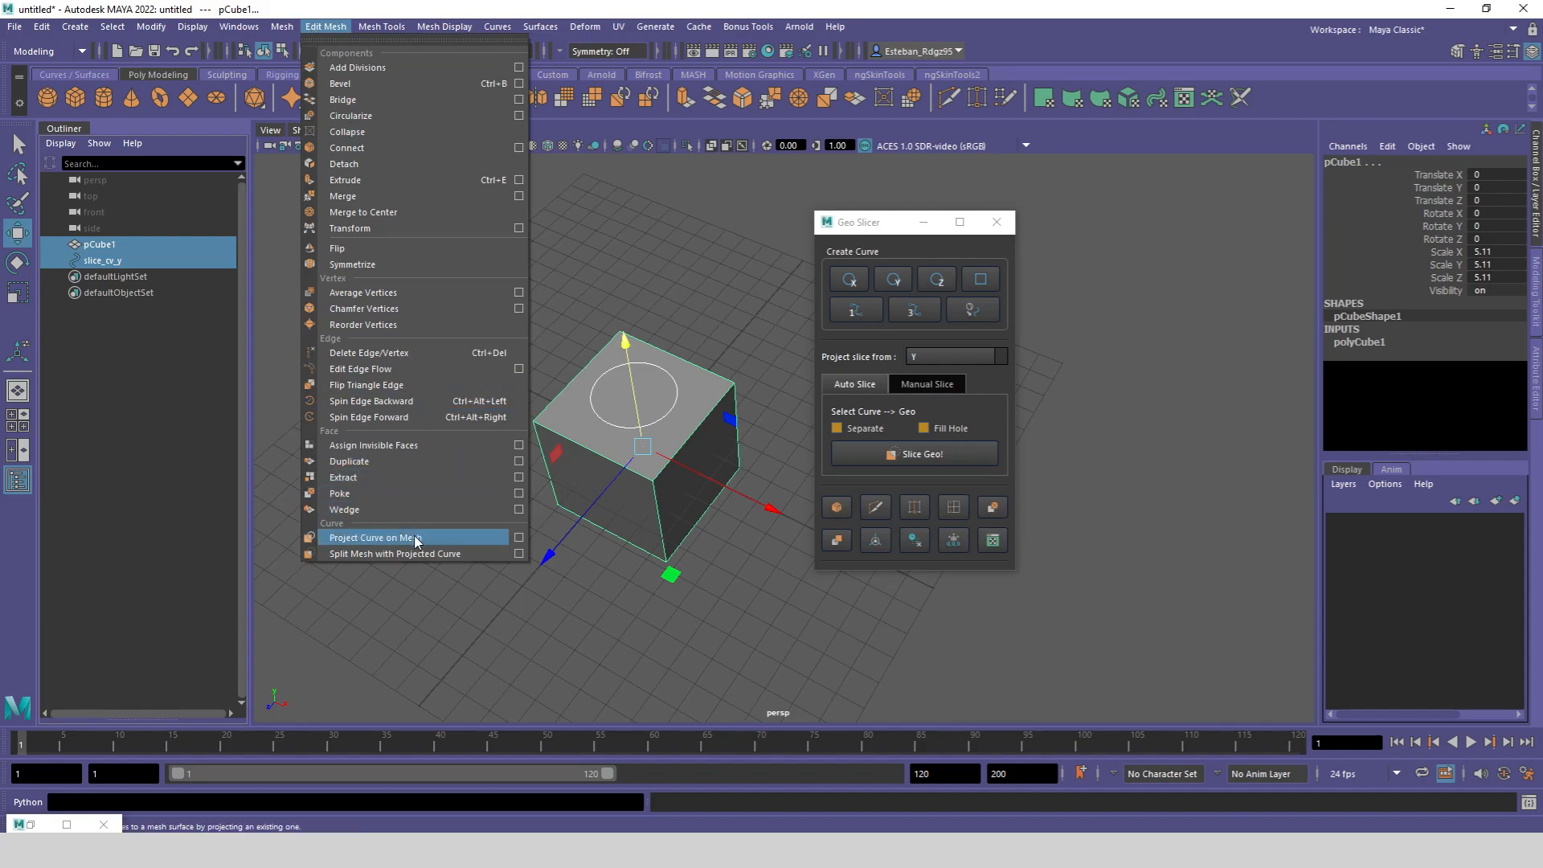
{"action": "left_click", "coordinate": [518, 537]}
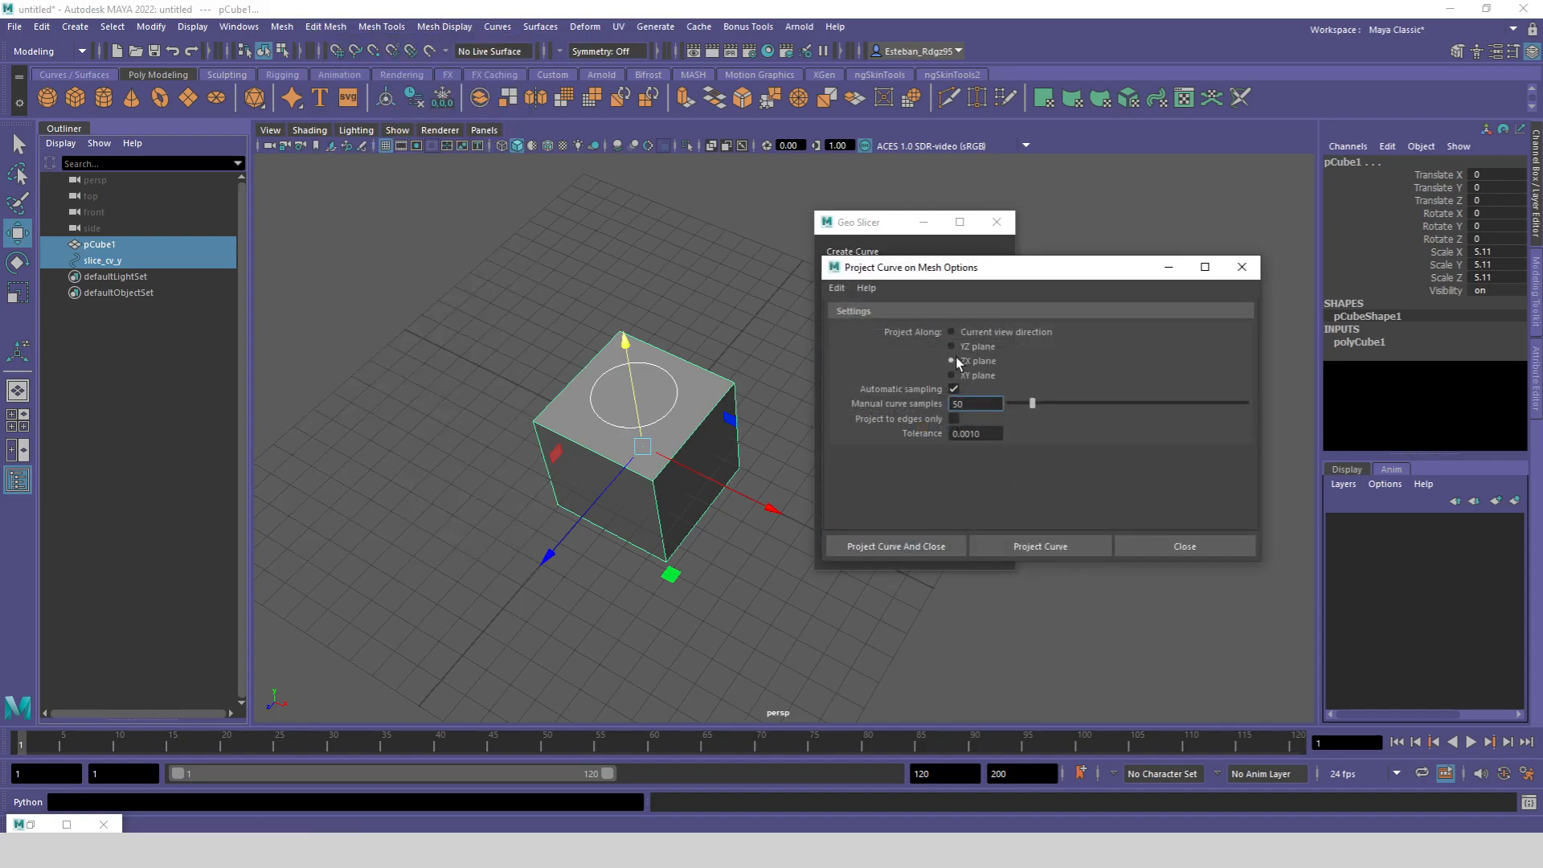
{"action": "left_click", "coordinate": [896, 546]}
Step: Inspect the projected curves on the cube's top and bottom faces, and delete their group
{"action": "left_click_drag", "start_coordinate": [750, 510], "coordinate": [702, 358], "text": "alt"}
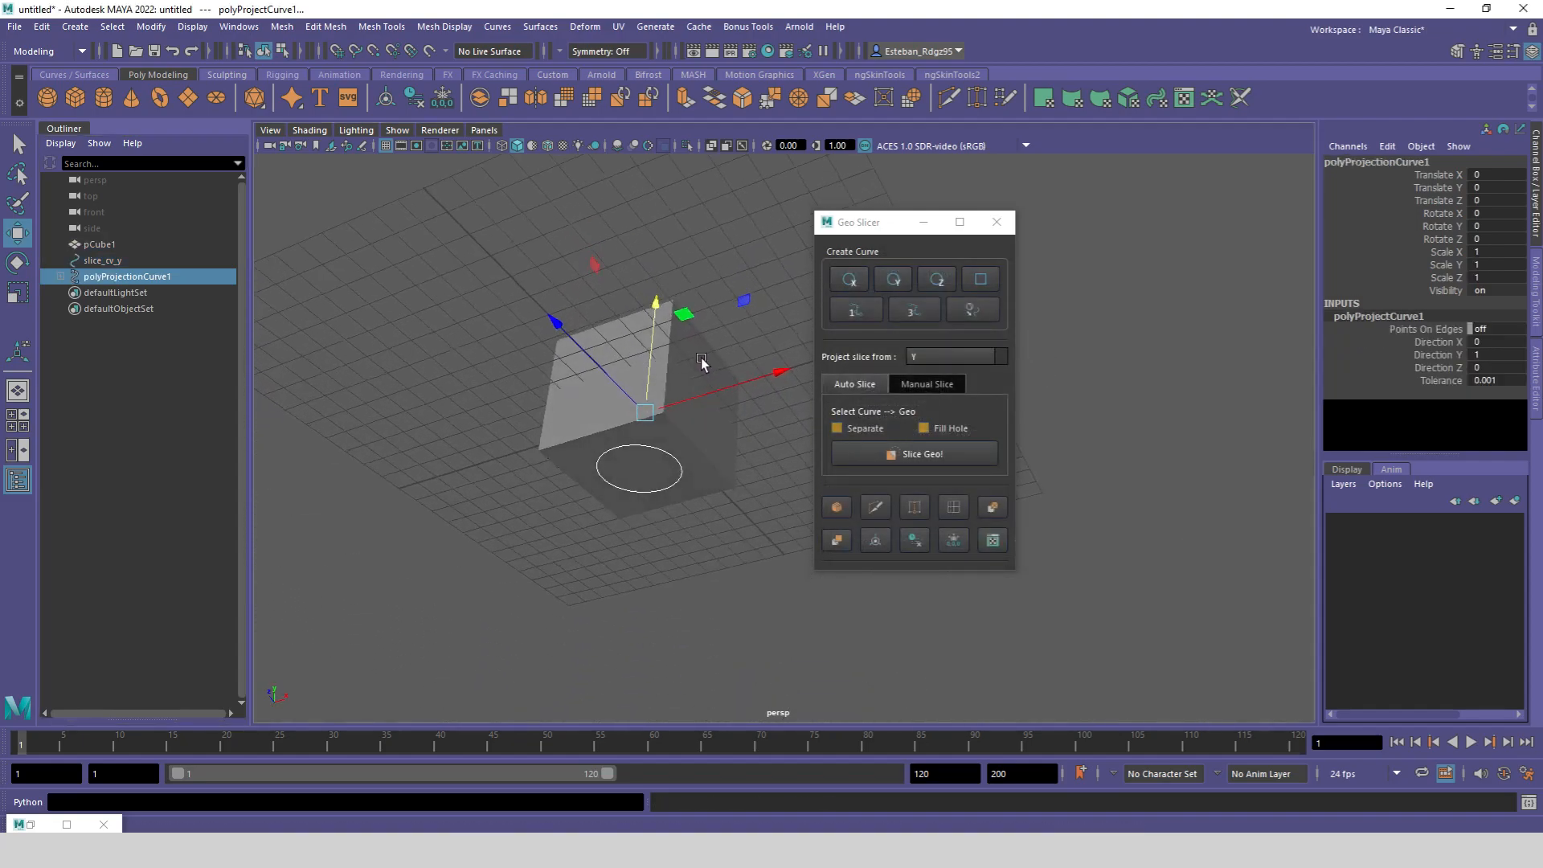
{"action": "left_click", "coordinate": [61, 275]}
{"action": "left_click", "coordinate": [127, 292]}
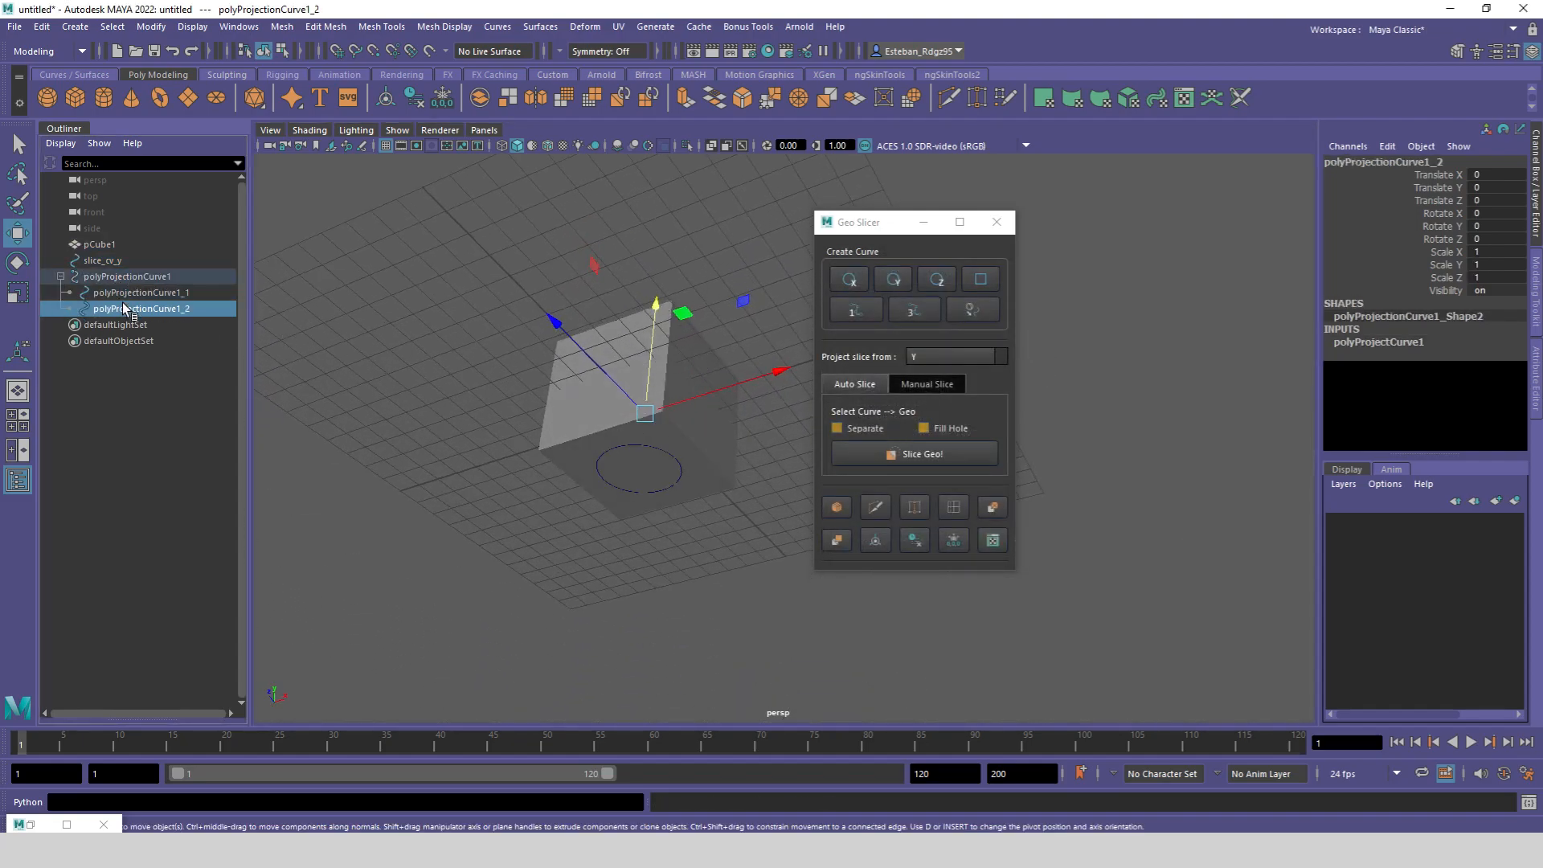
{"action": "left_click_drag", "start_coordinate": [514, 378], "coordinate": [537, 432], "text": "alt"}
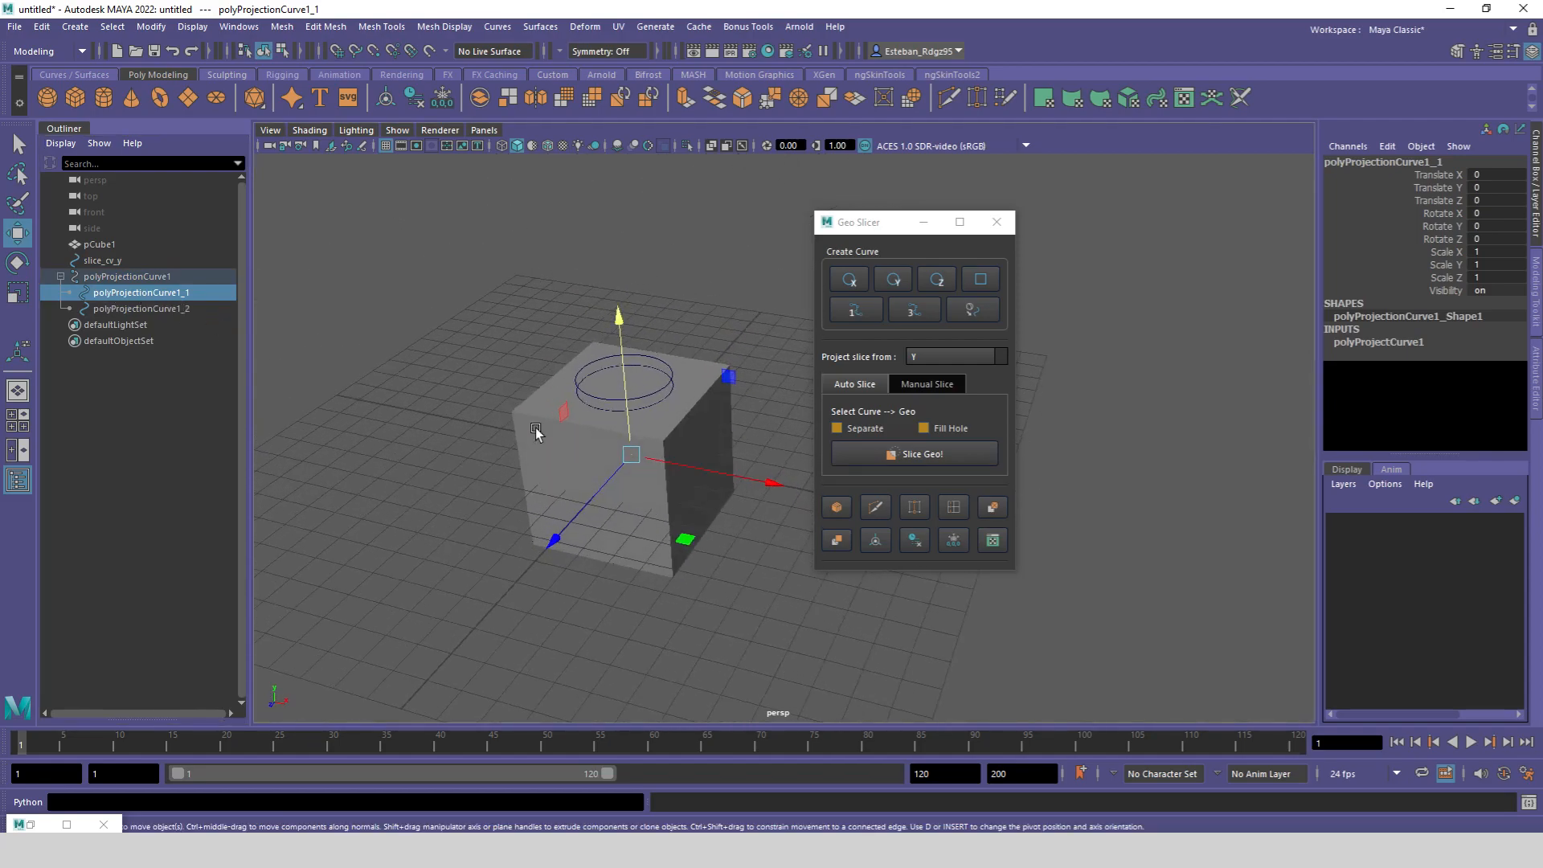
{"action": "left_click", "coordinate": [158, 276]}
{"action": "key", "text": "Delete"}
Step: Project the slice curve onto the cube with Geo Slicer's manual slicing along Y, and expand the projected curve group
{"action": "left_click", "coordinate": [140, 261]}
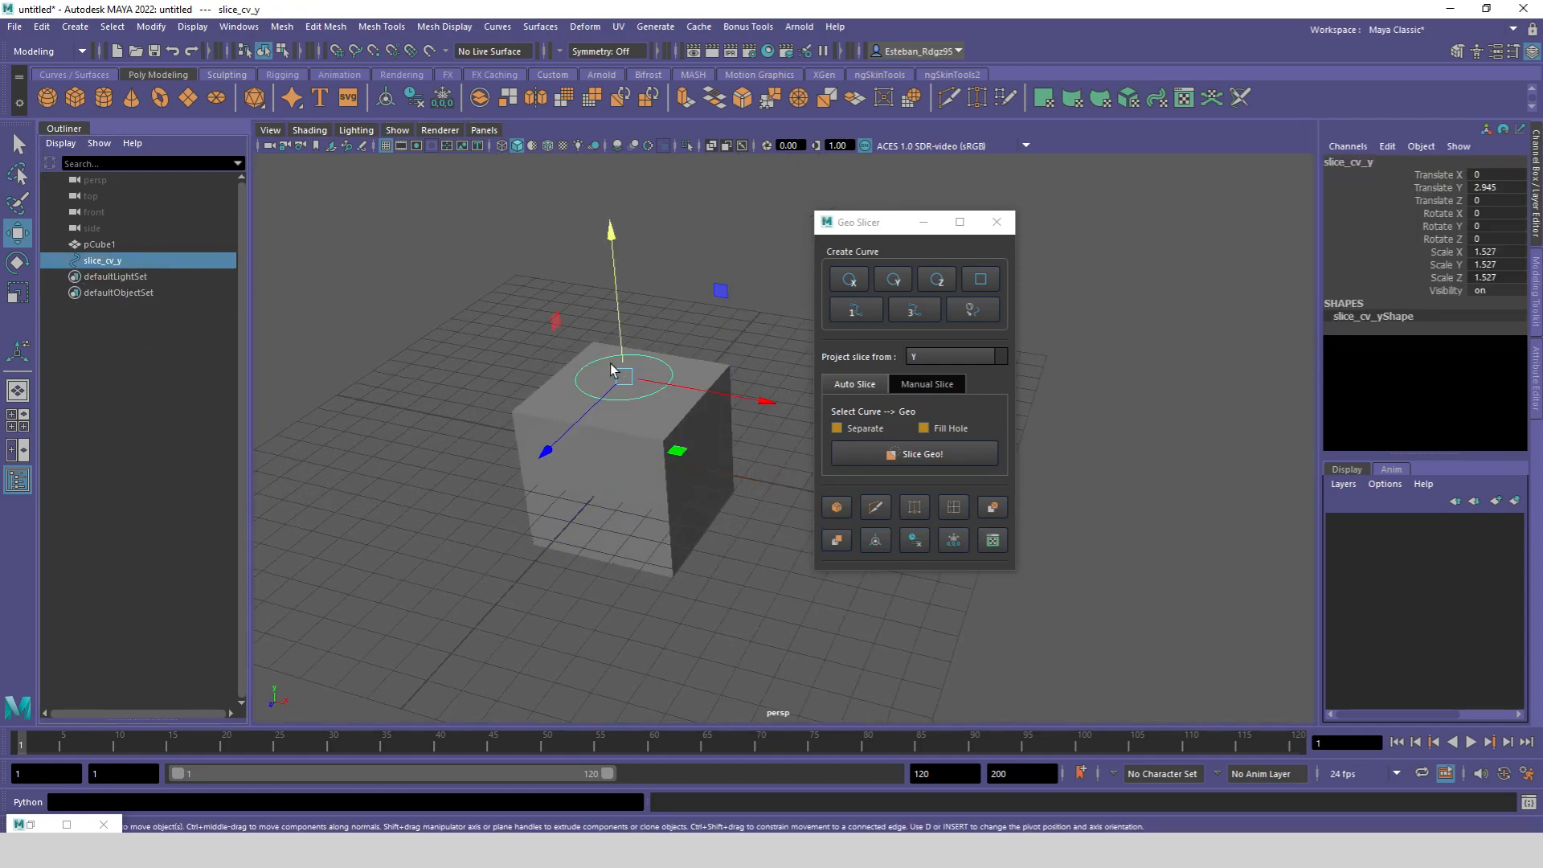
{"action": "left_click", "coordinate": [854, 384]}
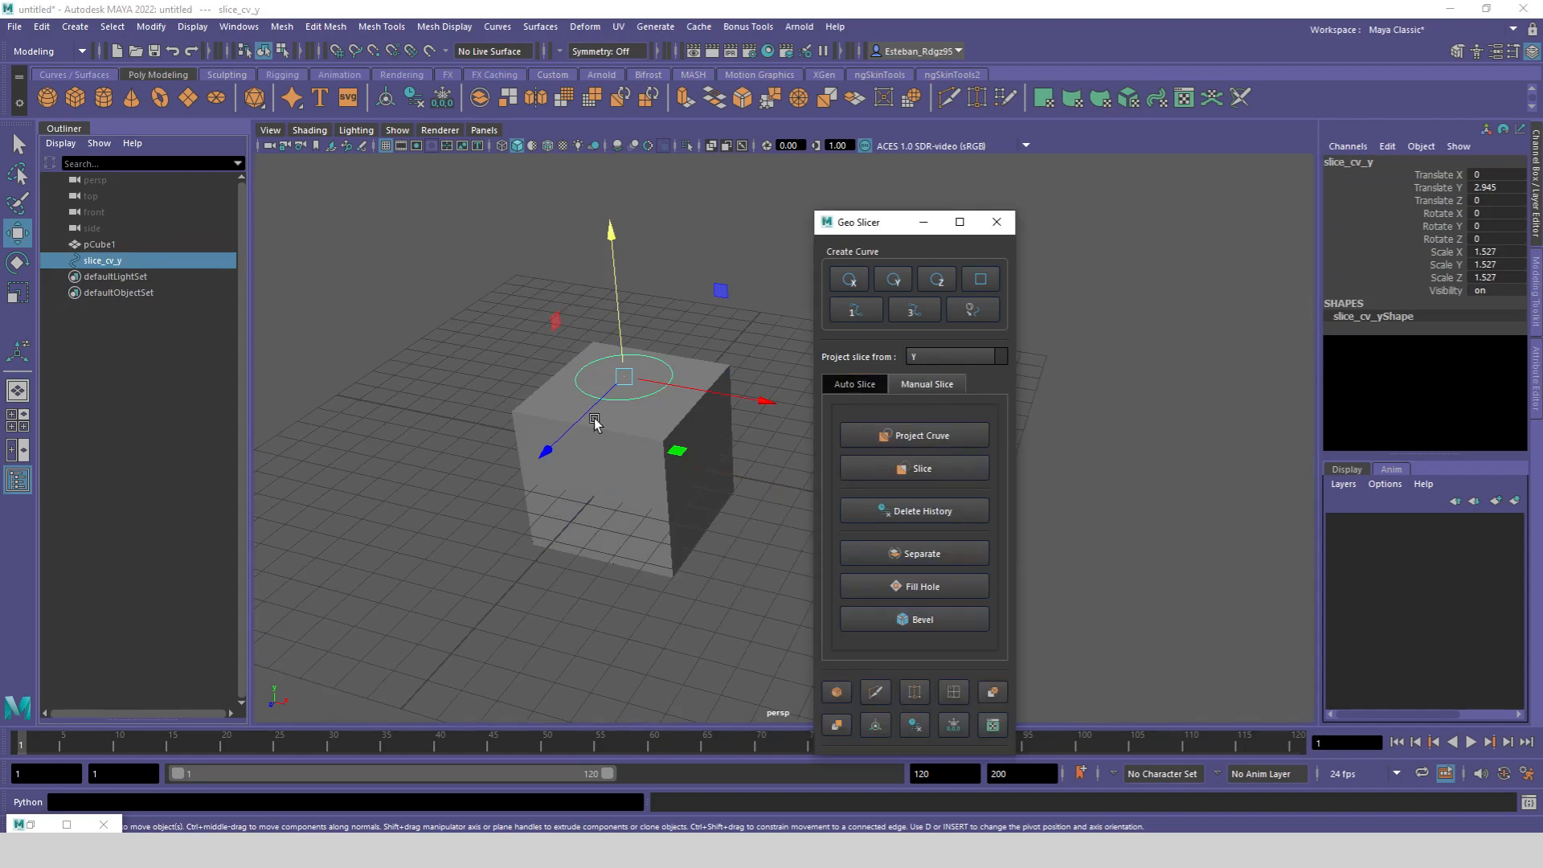
{"action": "left_click", "coordinate": [112, 245], "text": "ctrl"}
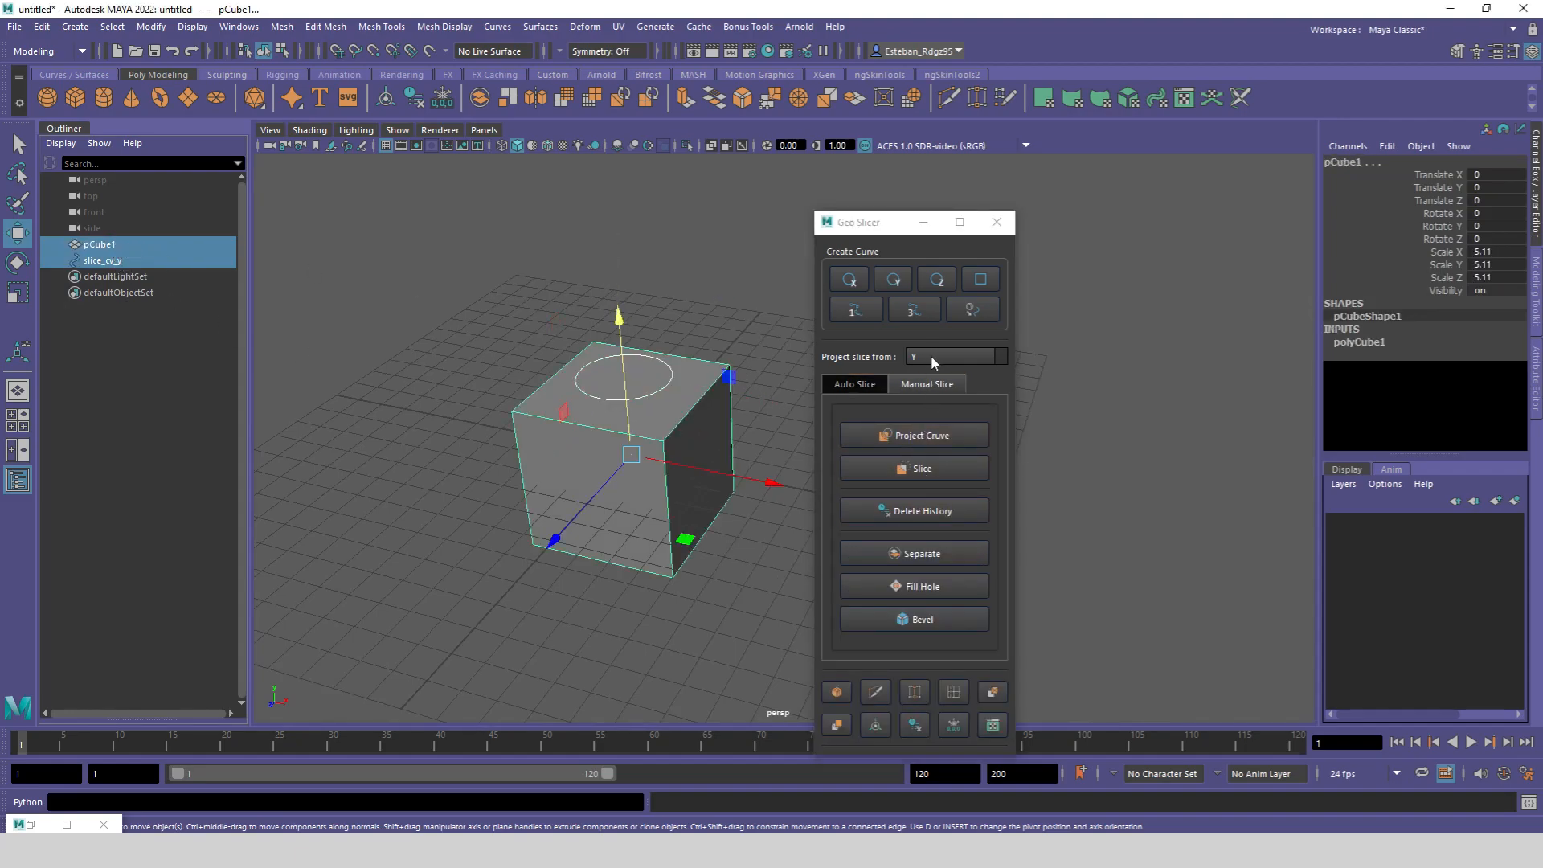
{"action": "left_click", "coordinate": [921, 435]}
{"action": "left_click", "coordinate": [61, 277]}
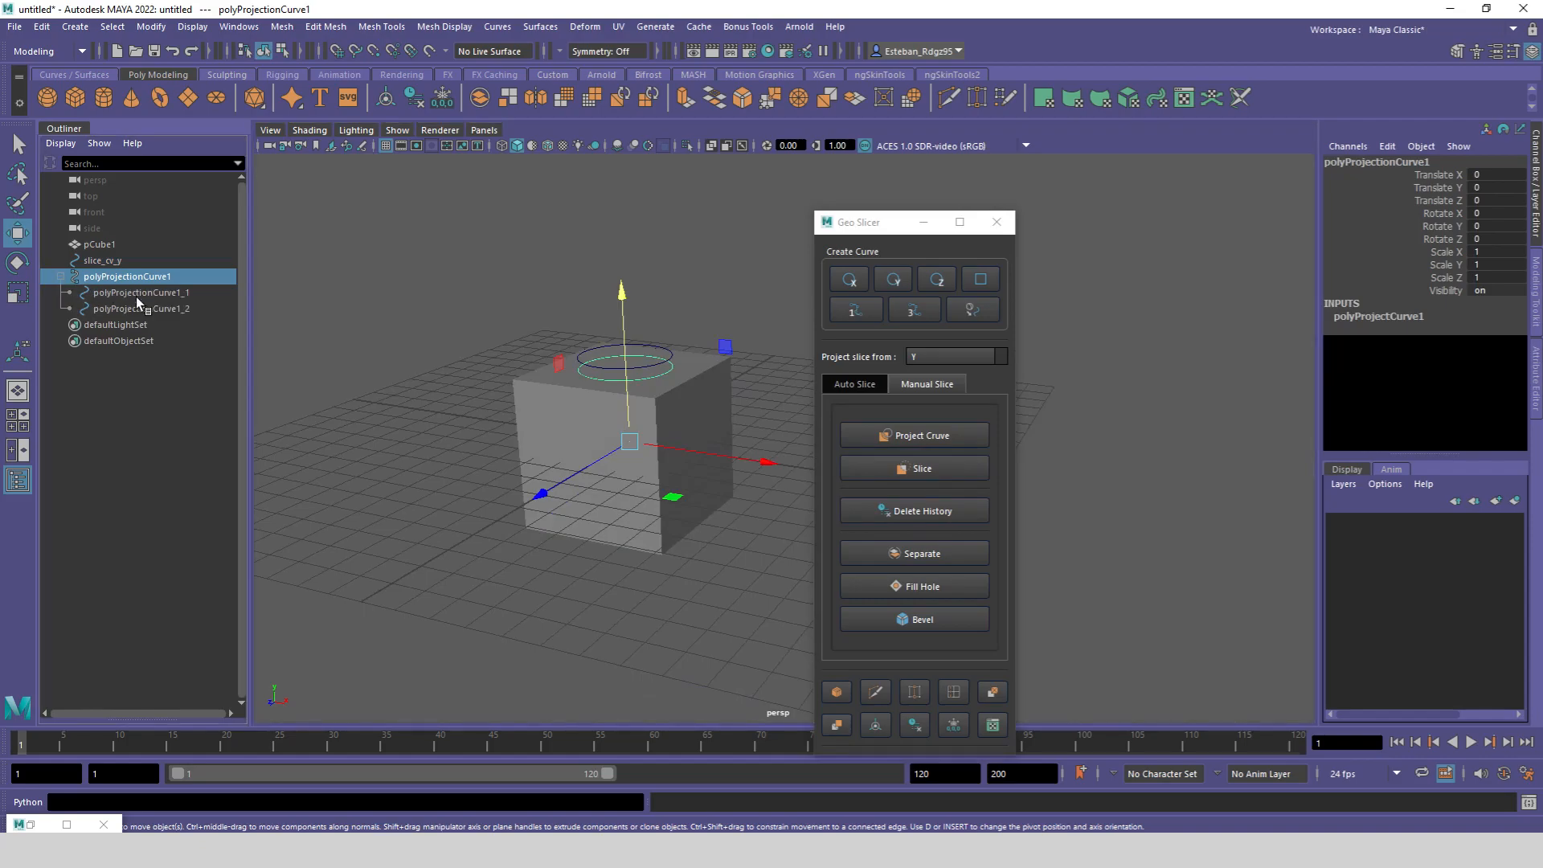
Step: Slice the cube manually with polyProjectionCurve1_1
{"action": "left_click", "coordinate": [170, 293]}
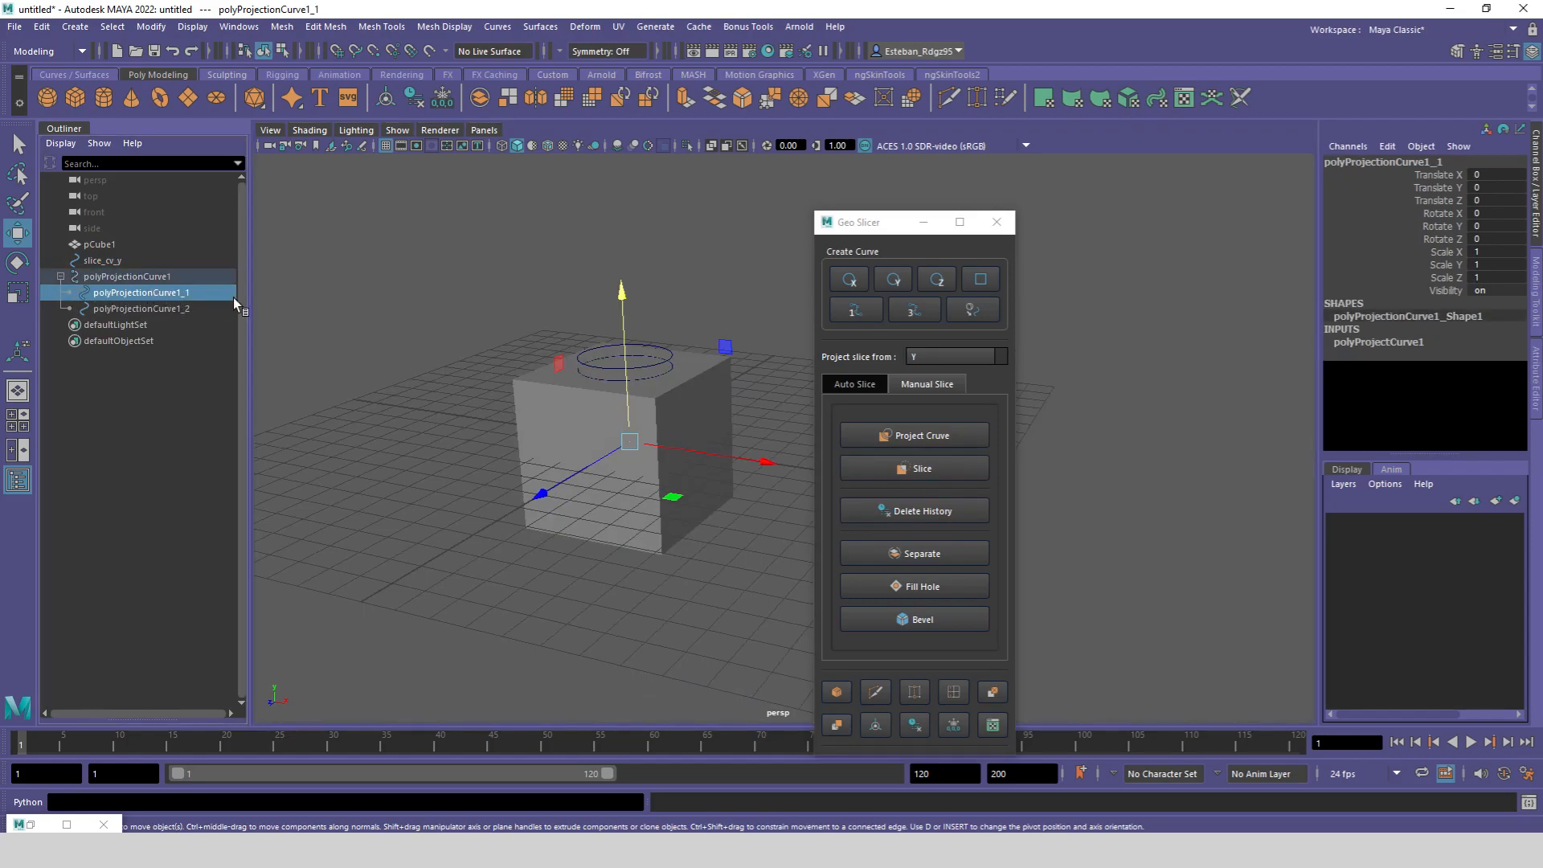
{"action": "left_click", "coordinate": [541, 382], "text": "shift"}
{"action": "left_click", "coordinate": [899, 470]}
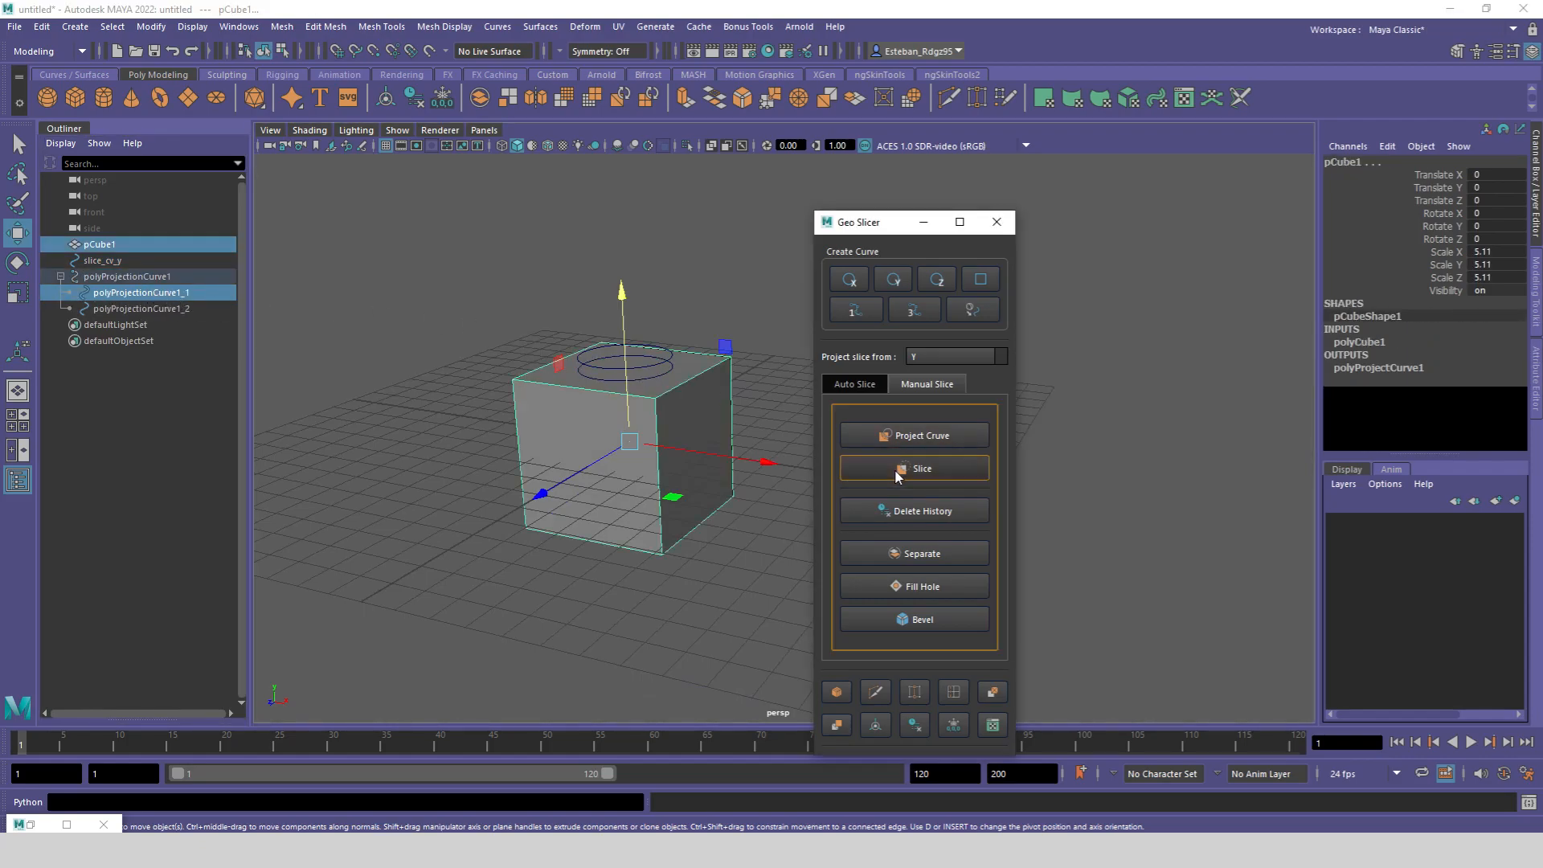
Step: Isolate the sliced cube and delete the circular face on its underside
{"action": "left_click", "coordinate": [153, 325]}
{"action": "left_click", "coordinate": [585, 366]}
{"action": "key", "text": "ctrl+1"}
{"action": "left_click_drag", "start_coordinate": [620, 442], "coordinate": [641, 317], "text": "alt"}
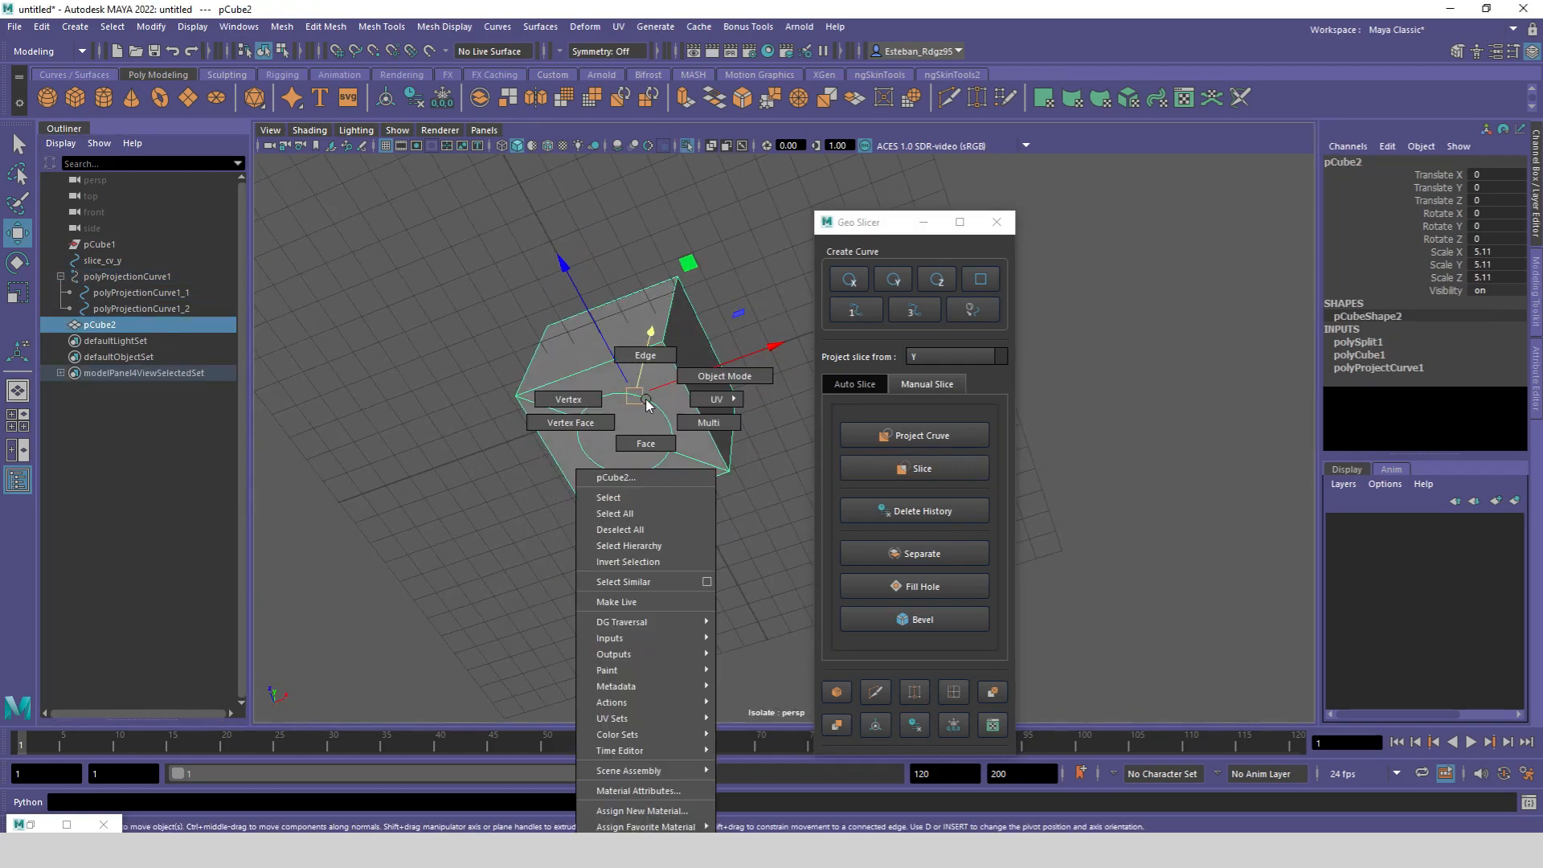
{"action": "key", "text": "F11"}
{"action": "left_click", "coordinate": [641, 437]}
{"action": "key", "text": "Delete"}
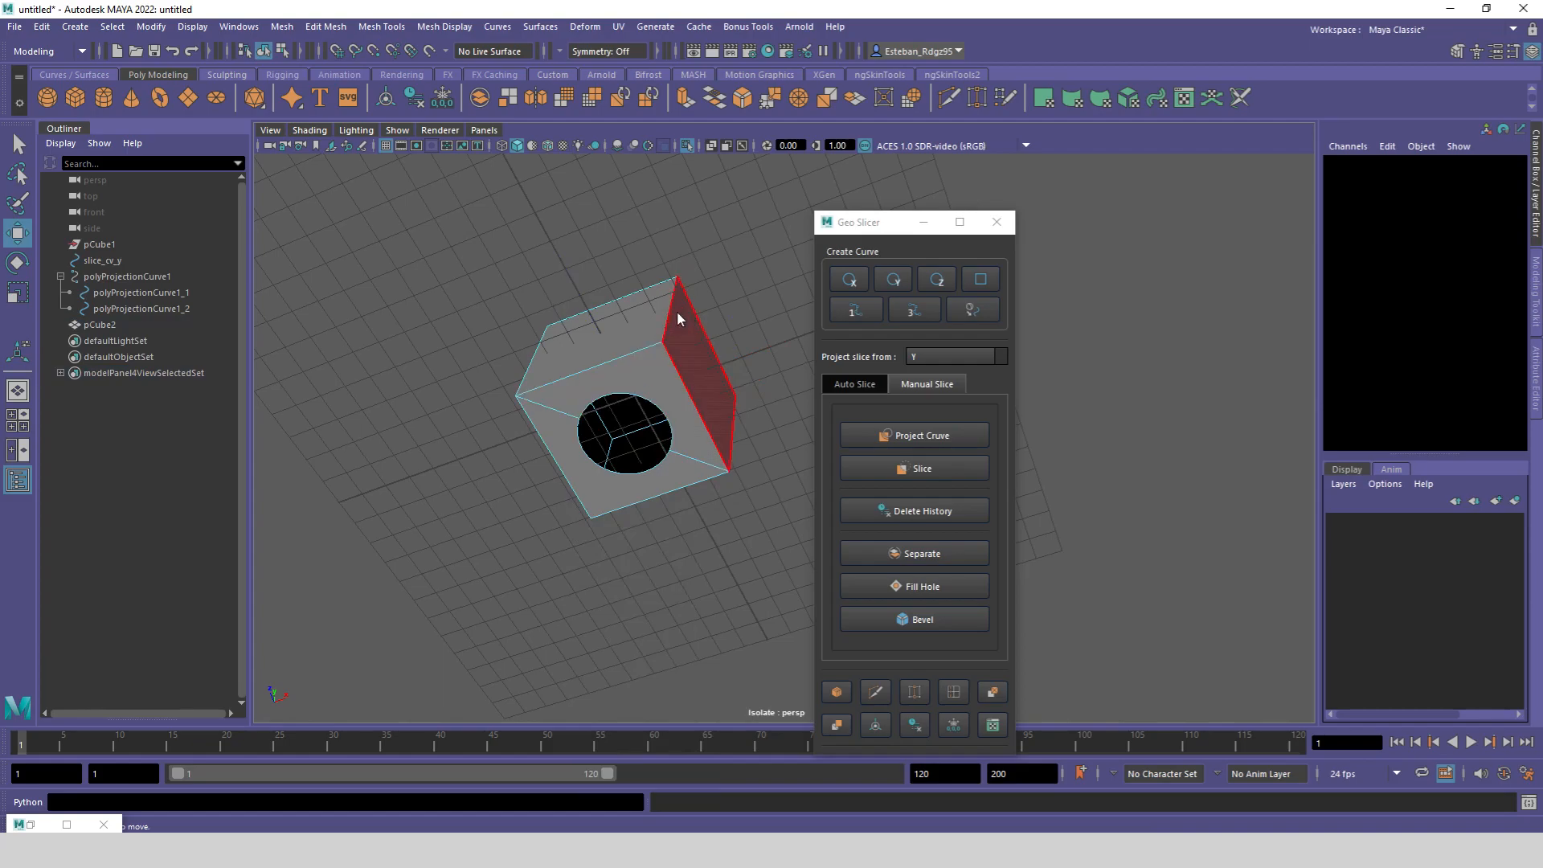
{"action": "right_click_drag", "start_coordinate": [678, 316], "coordinate": [802, 262]}
{"action": "left_click_drag", "start_coordinate": [802, 262], "coordinate": [691, 418], "text": "alt"}
Step: Delete the projected curve group together with both of its curves
{"action": "left_click", "coordinate": [153, 325]}
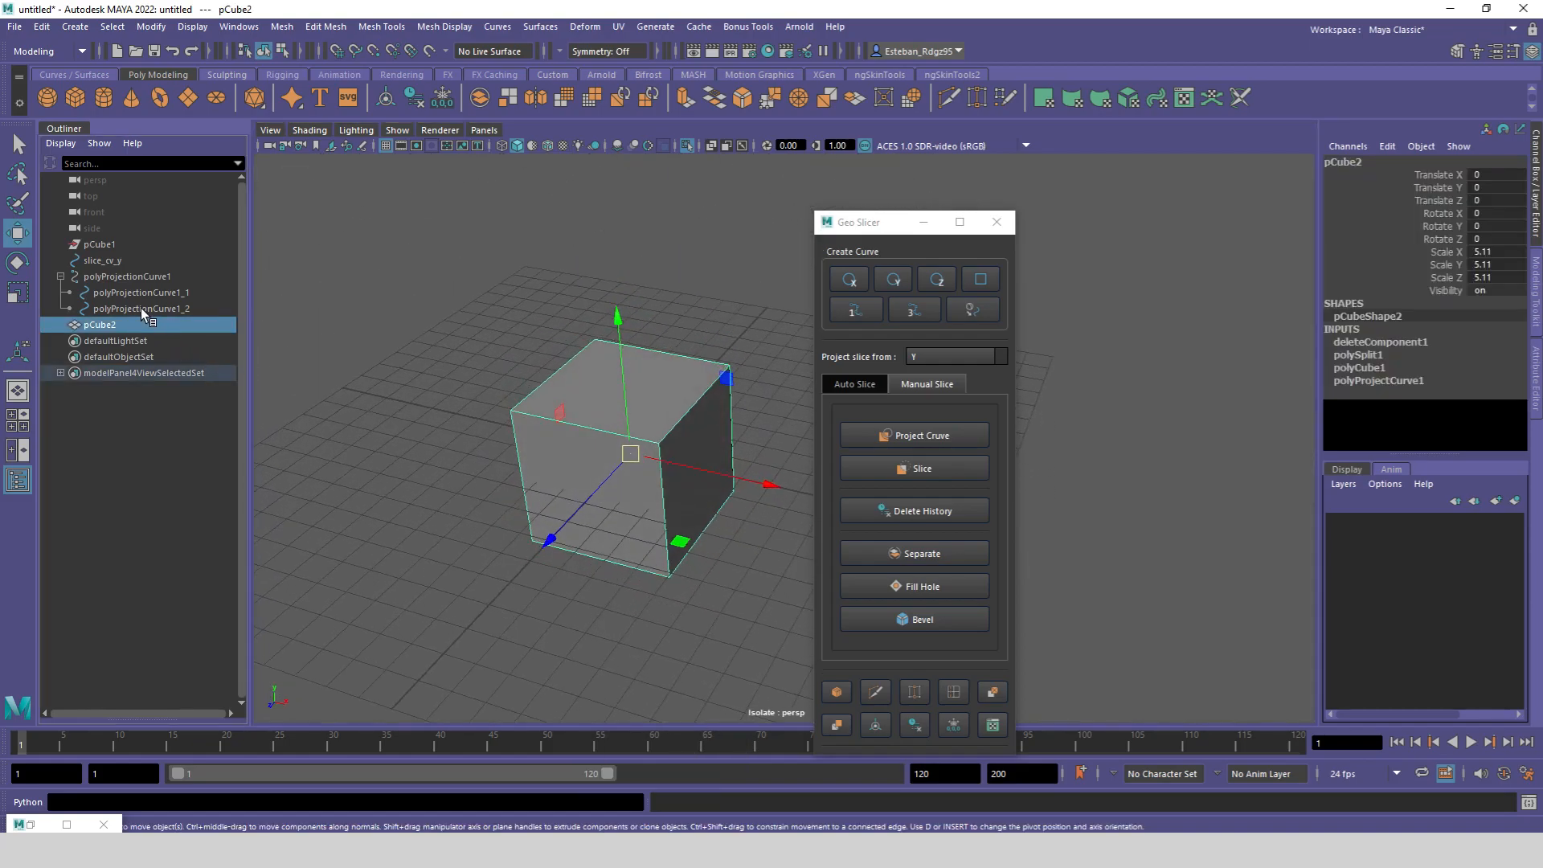
{"action": "mouse_move", "coordinate": [141, 308]}
{"action": "left_mouse_down"}
{"action": "mouse_move", "coordinate": [128, 274]}
{"action": "mouse_move", "coordinate": [138, 310]}
{"action": "left_mouse_up"}
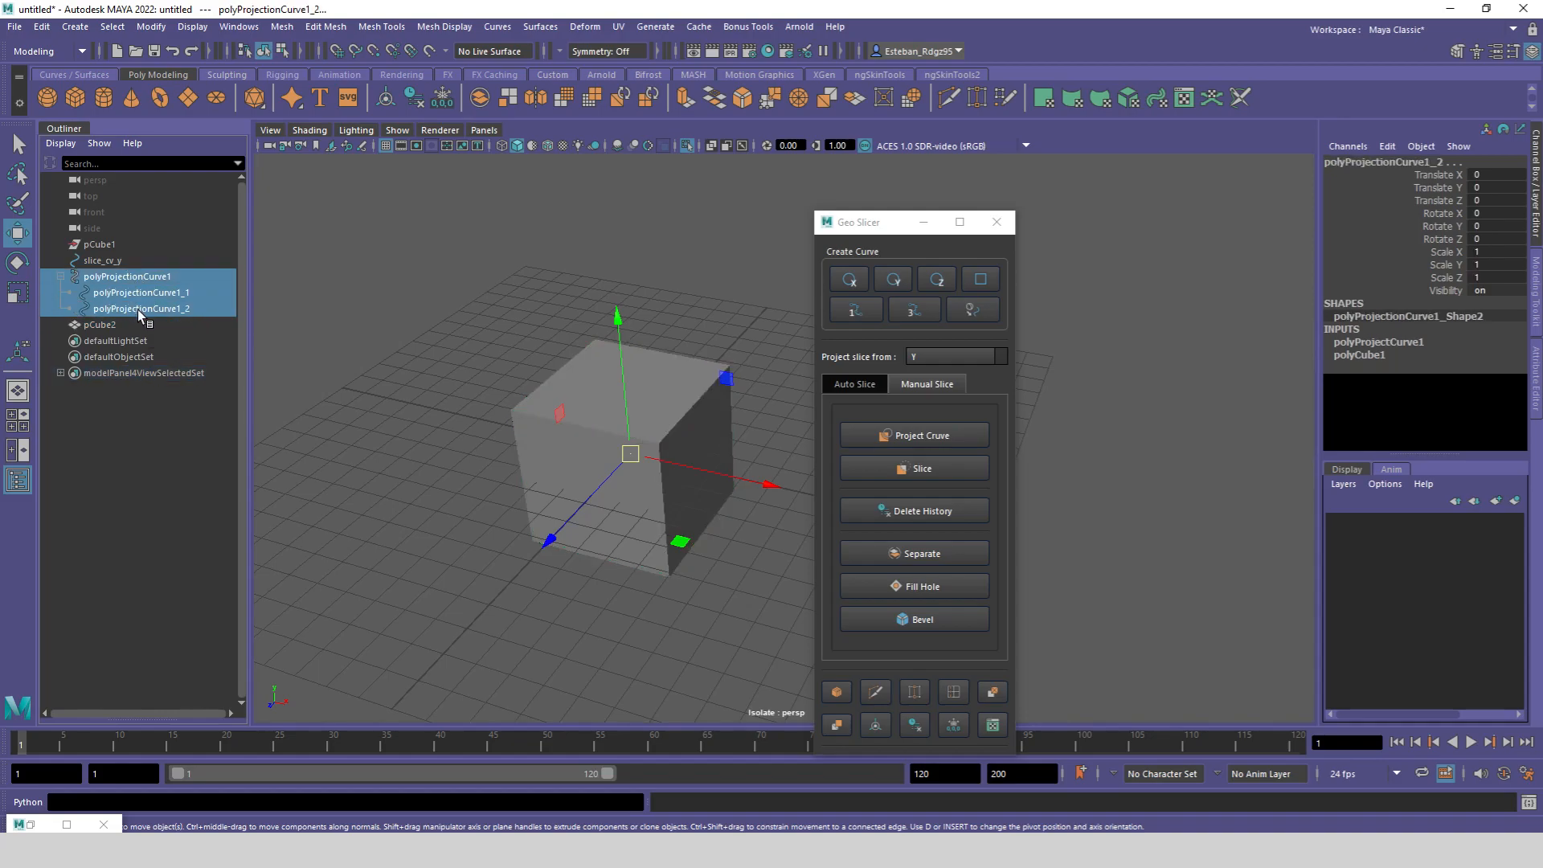
{"action": "key", "text": "Delete"}
Step: Exit isolation, move the slice curve down in Y to below the cube, and delete the leftover pCube1
{"action": "left_click", "coordinate": [143, 260]}
{"action": "key", "text": "ctrl+1"}
{"action": "left_click_drag", "start_coordinate": [619, 227], "coordinate": [625, 352]}
{"action": "left_click_drag", "start_coordinate": [621, 453], "coordinate": [622, 456]}
{"action": "left_click_drag", "start_coordinate": [621, 455], "coordinate": [631, 384], "text": "alt"}
{"action": "left_click", "coordinate": [118, 245]}
{"action": "key", "text": "Delete"}
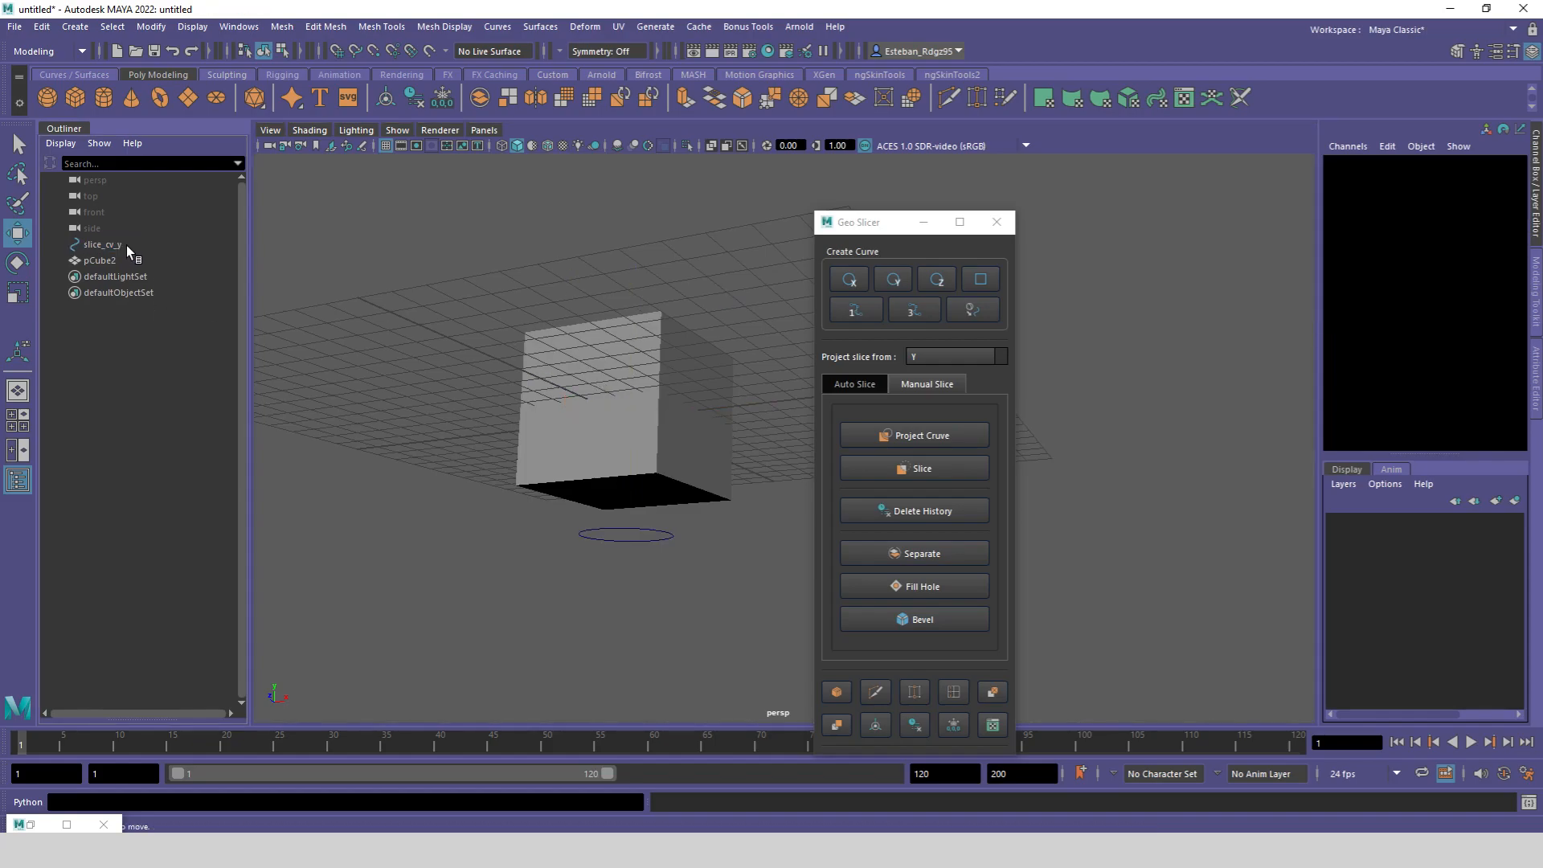
Step: Project the lowered slice curve onto pCube2 with Geo Slicer and expand the resulting curve group
{"action": "left_click", "coordinate": [126, 244]}
{"action": "left_click", "coordinate": [127, 259], "text": "shift"}
{"action": "left_click_drag", "start_coordinate": [482, 354], "coordinate": [494, 432], "text": "alt"}
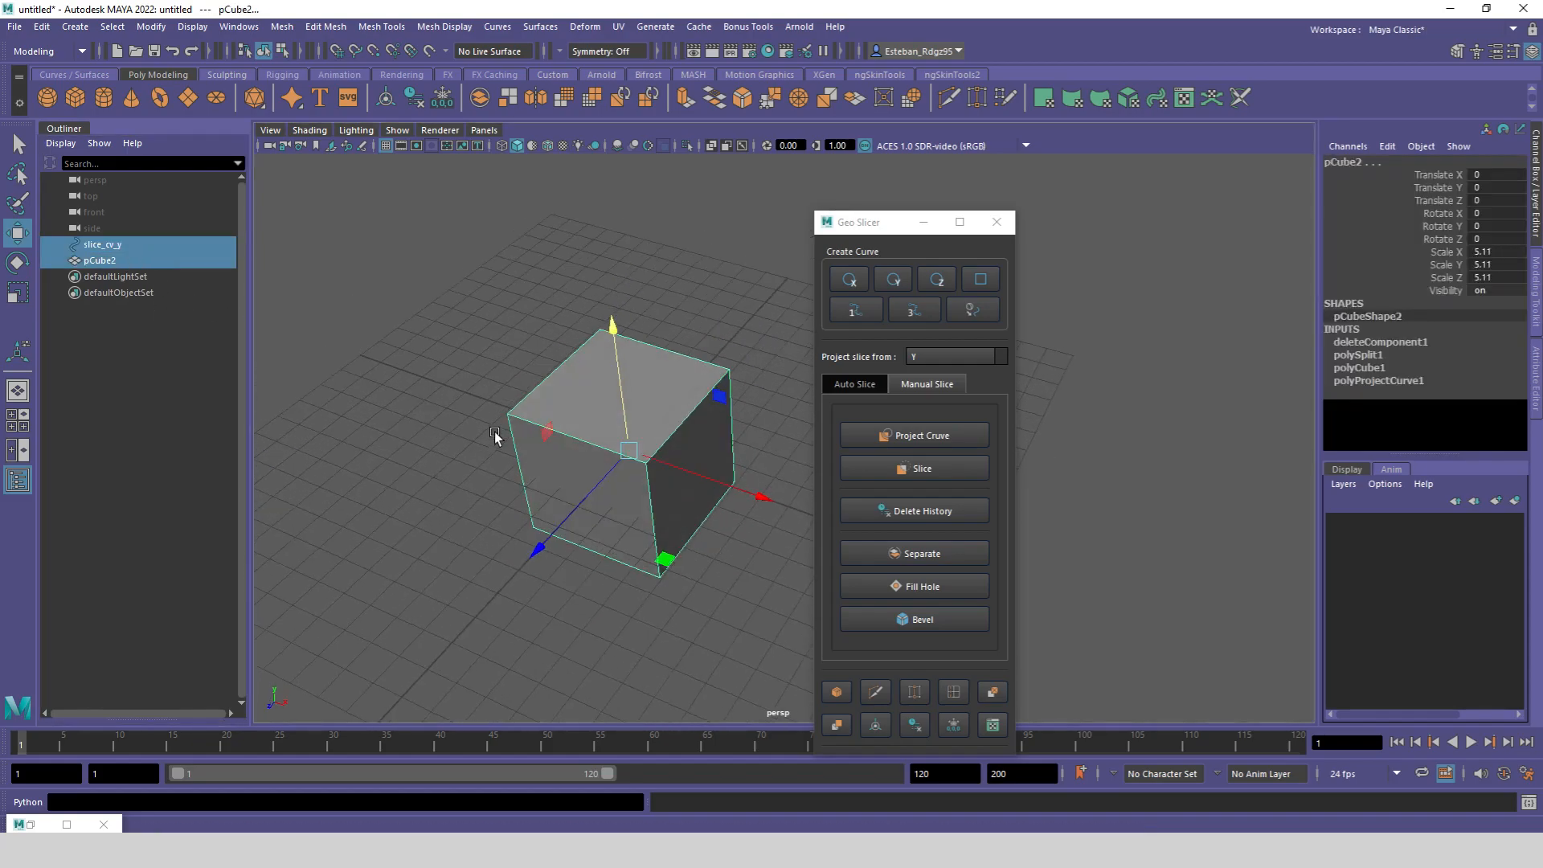
{"action": "left_click", "coordinate": [911, 434]}
{"action": "left_click", "coordinate": [61, 276]}
Step: Slice pCube2 manually with the projected curve on its top face
{"action": "left_click", "coordinate": [110, 293]}
{"action": "left_click", "coordinate": [121, 308]}
{"action": "left_click", "coordinate": [128, 297]}
{"action": "left_click", "coordinate": [694, 374], "text": "shift"}
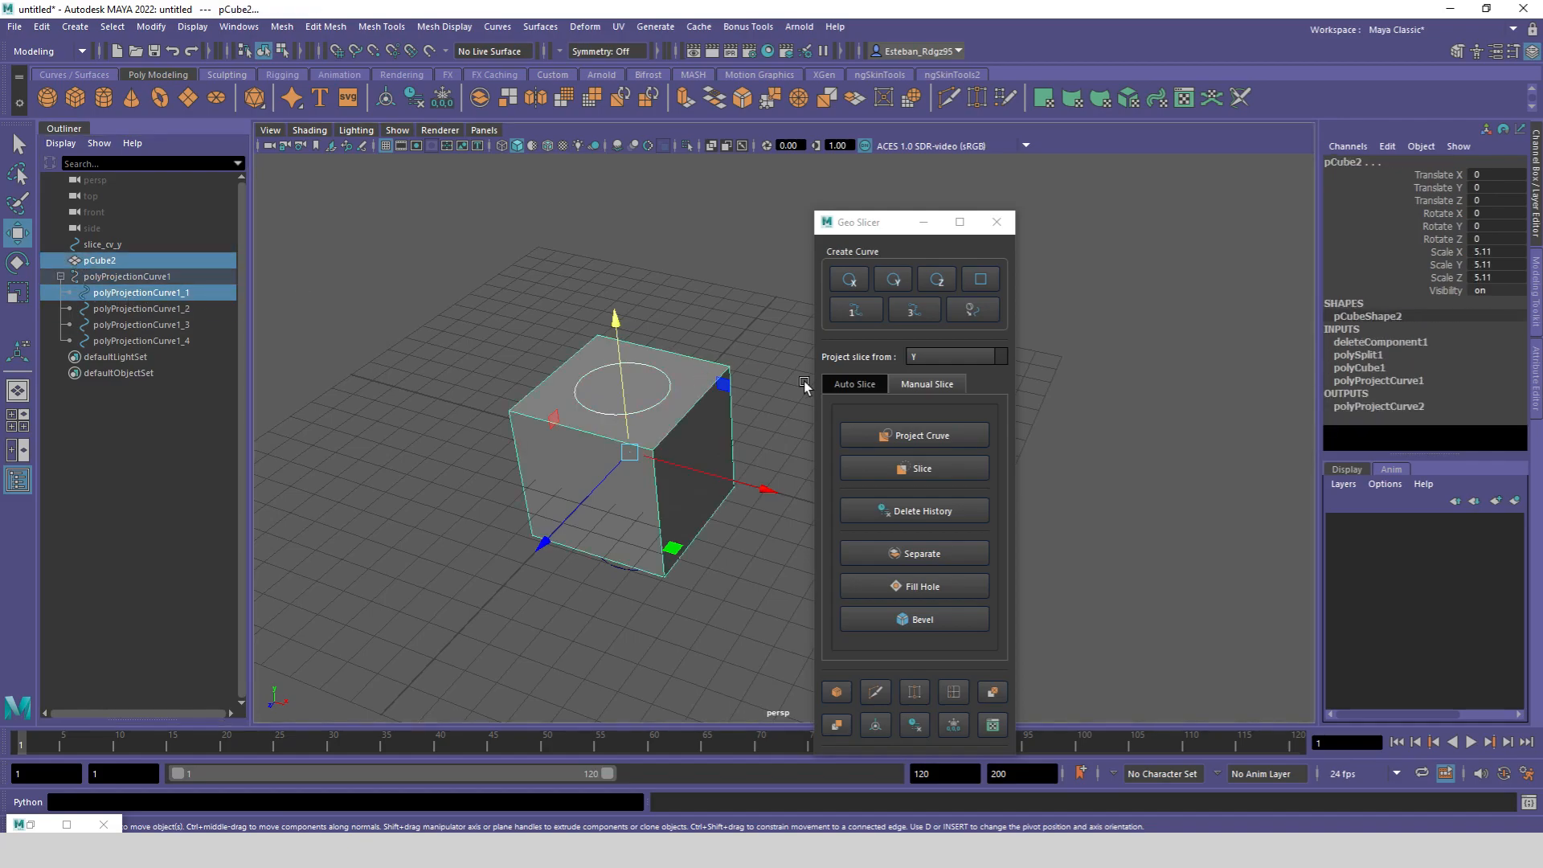
{"action": "left_click", "coordinate": [922, 469]}
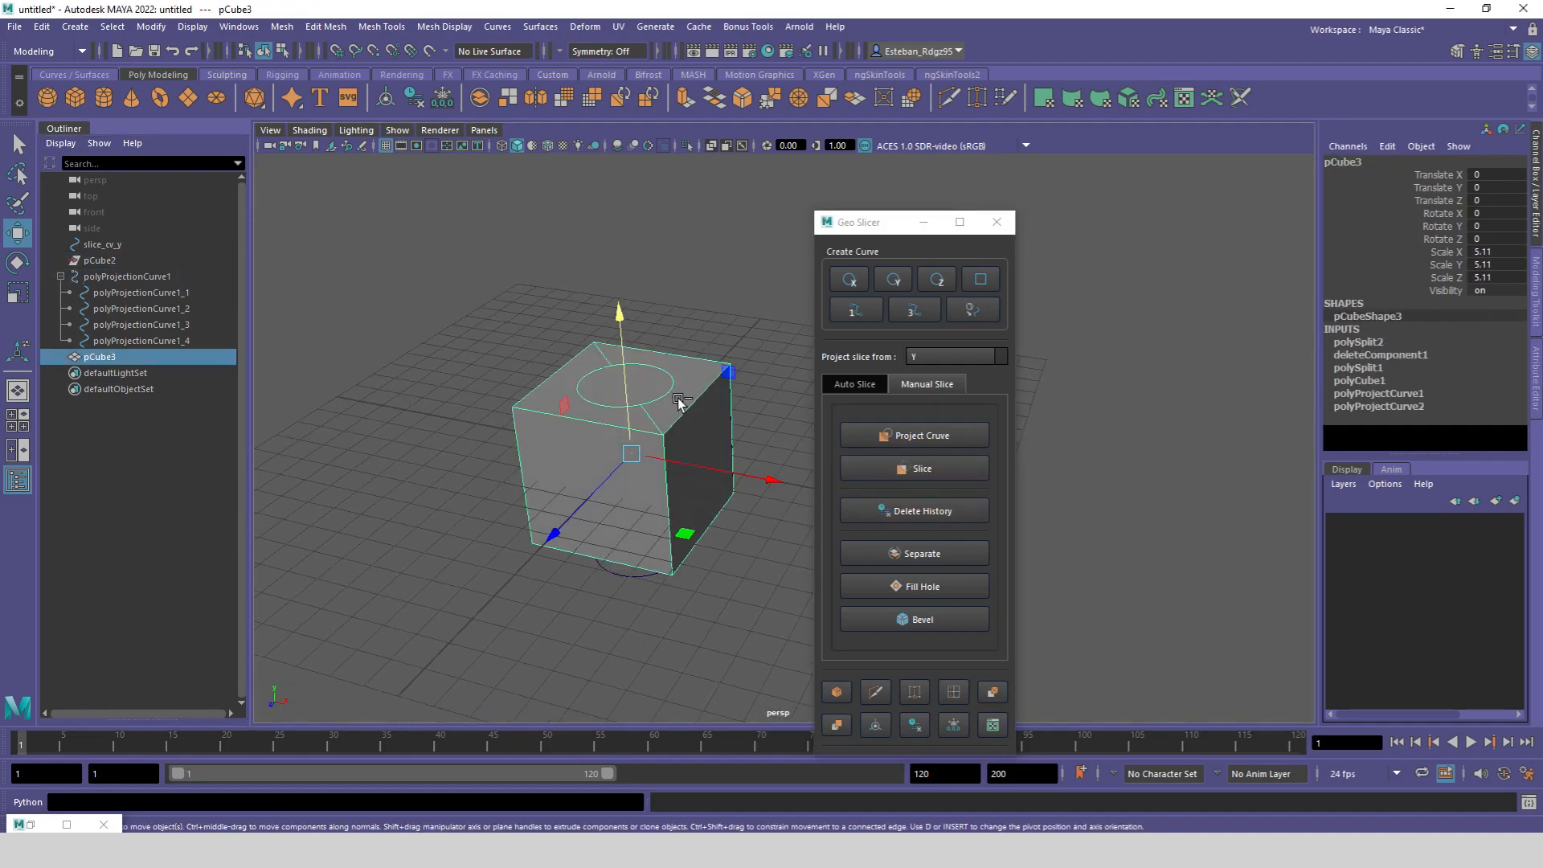
Step: Delete the circular face on the cube's top so the top and bottom both have openings
{"action": "right_click_drag", "start_coordinate": [680, 385], "coordinate": [692, 345], "text": "ctrl"}
{"action": "key", "text": "Delete"}
{"action": "key", "text": "ctrl+z"}
{"action": "left_click", "coordinate": [650, 385]}
{"action": "key", "text": "Delete"}
{"action": "mouse_move", "coordinate": [692, 345]}
{"action": "left_mouse_down", "text": "alt"}
{"action": "mouse_move", "coordinate": [696, 293]}
{"action": "mouse_move", "coordinate": [681, 356]}
{"action": "left_mouse_up", "text": "alt"}
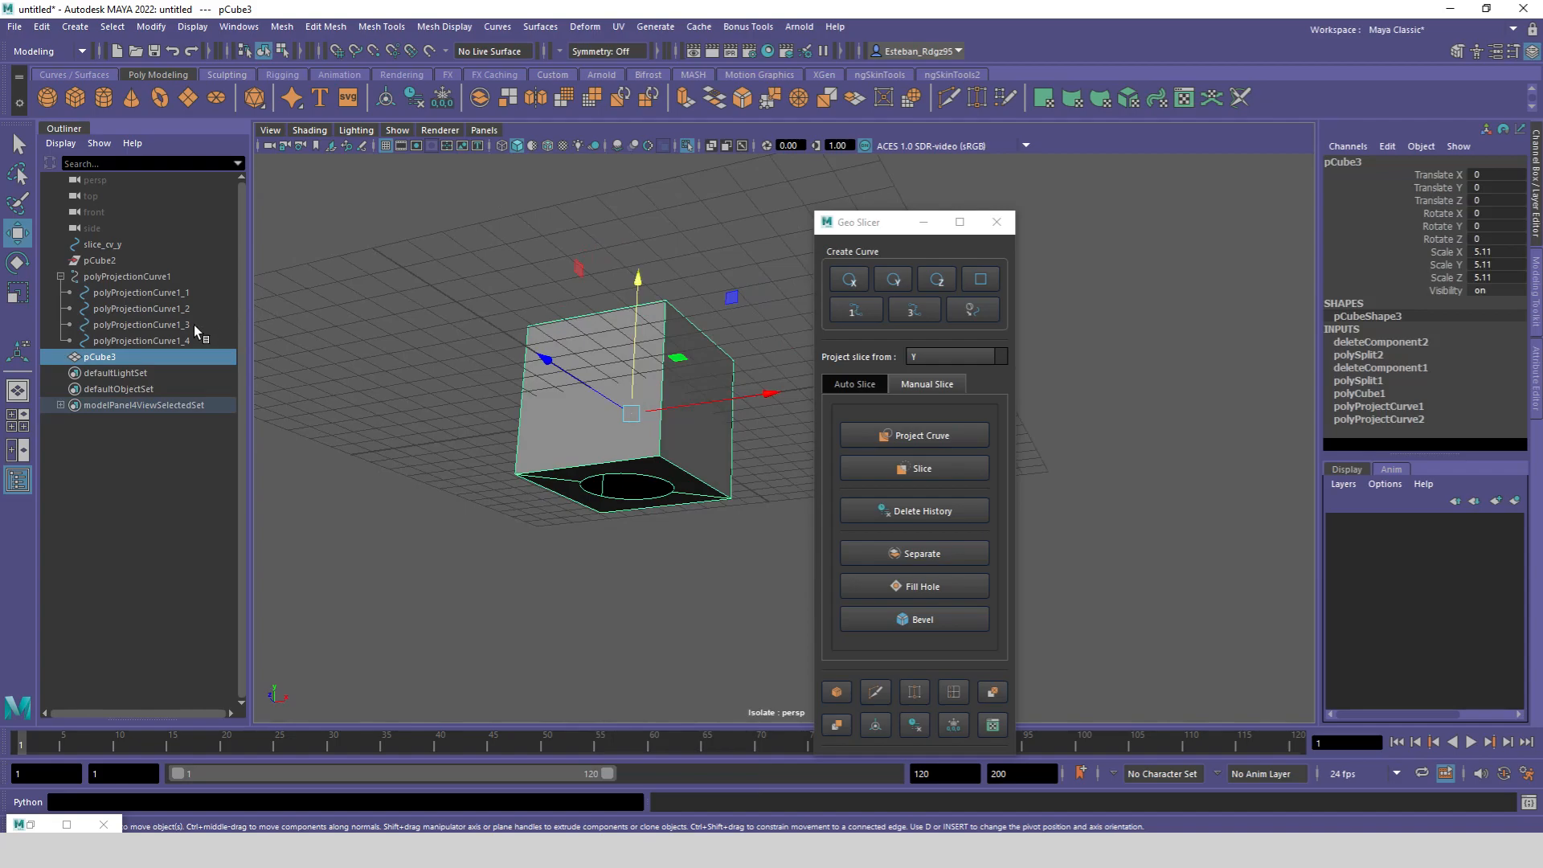
Step: Delete the projected curve group and the leftover pCube2
{"action": "left_click", "coordinate": [159, 277]}
{"action": "key", "text": "Delete"}
{"action": "left_click", "coordinate": [114, 258]}
Step: Bridge the cube's top and bottom circular edge loops to form a hole through it
{"action": "left_click_drag", "start_coordinate": [566, 317], "coordinate": [615, 386], "text": "alt"}
{"action": "right_click_drag", "start_coordinate": [615, 385], "coordinate": [626, 341]}
{"action": "left_click", "coordinate": [626, 356]}
{"action": "double_click", "coordinate": [627, 359]}
{"action": "left_click_drag", "start_coordinate": [627, 359], "coordinate": [626, 454], "text": "alt"}
{"action": "double_click", "coordinate": [632, 485], "text": "shift"}
{"action": "left_click_drag", "start_coordinate": [634, 506], "coordinate": [643, 458], "text": "alt"}
{"action": "right_click", "coordinate": [643, 458], "text": "shift"}
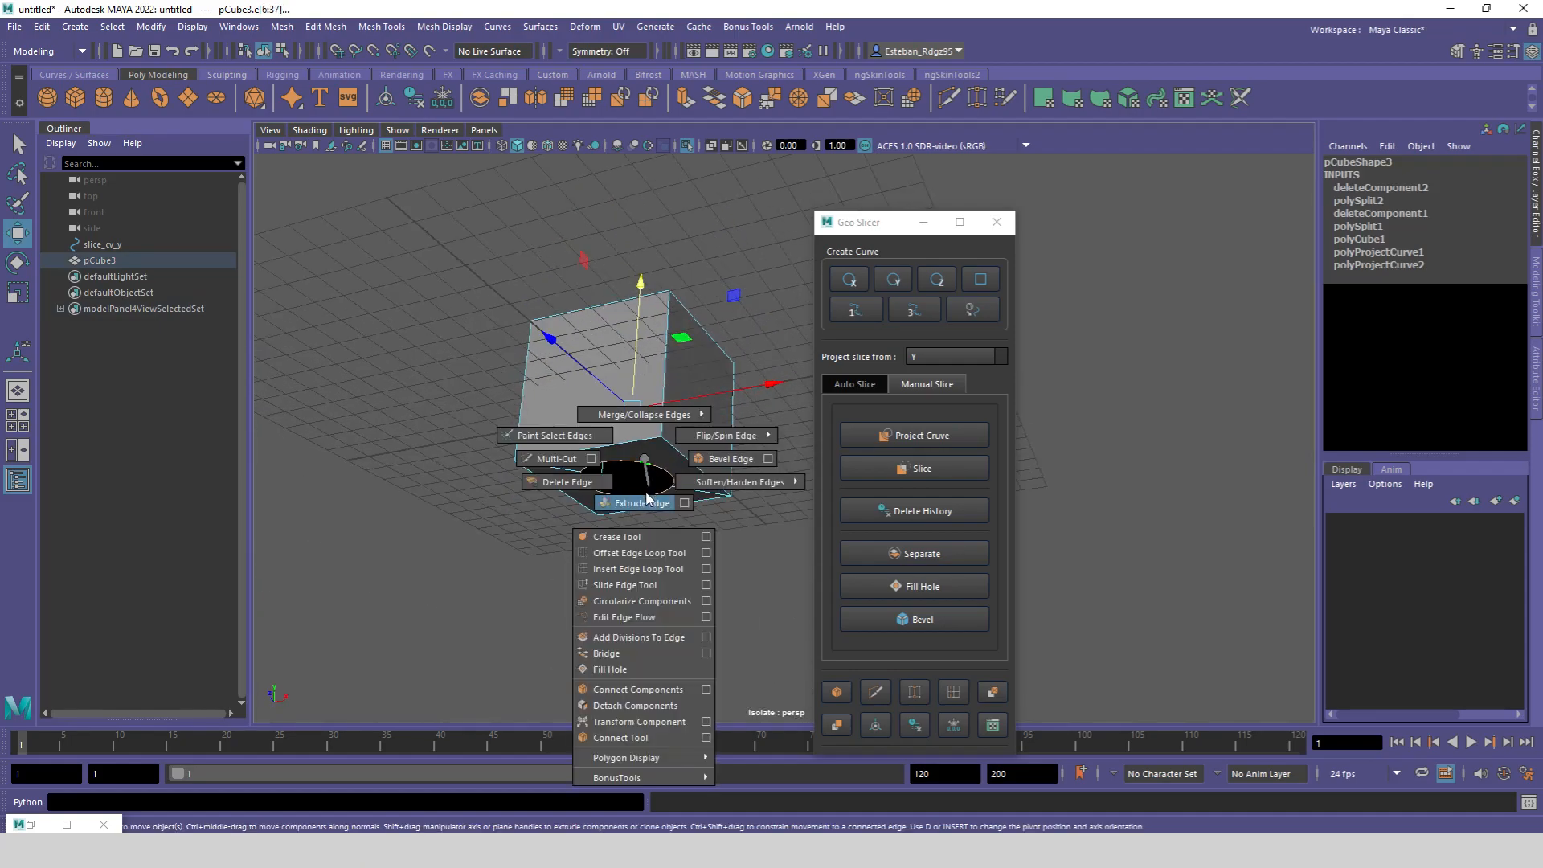
{"action": "left_click", "coordinate": [636, 652]}
{"action": "left_click_drag", "start_coordinate": [654, 547], "coordinate": [693, 291], "text": "alt"}
{"action": "left_click", "coordinate": [693, 291]}
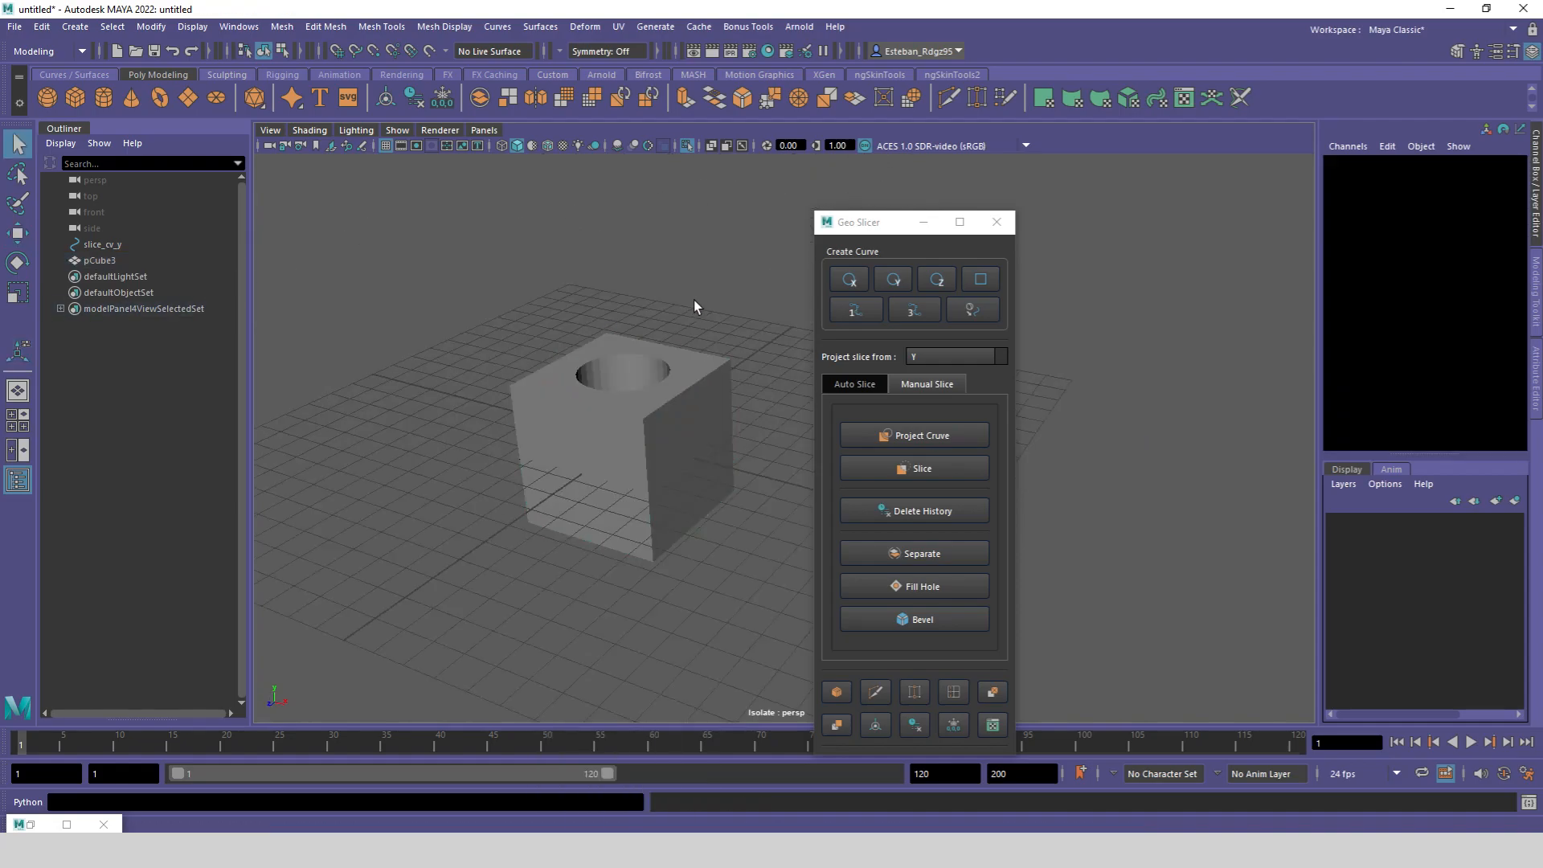
Step: Delete the cube's history with Geo Slicer and try Separate on it
{"action": "left_click", "coordinate": [682, 442]}
{"action": "left_click", "coordinate": [922, 511]}
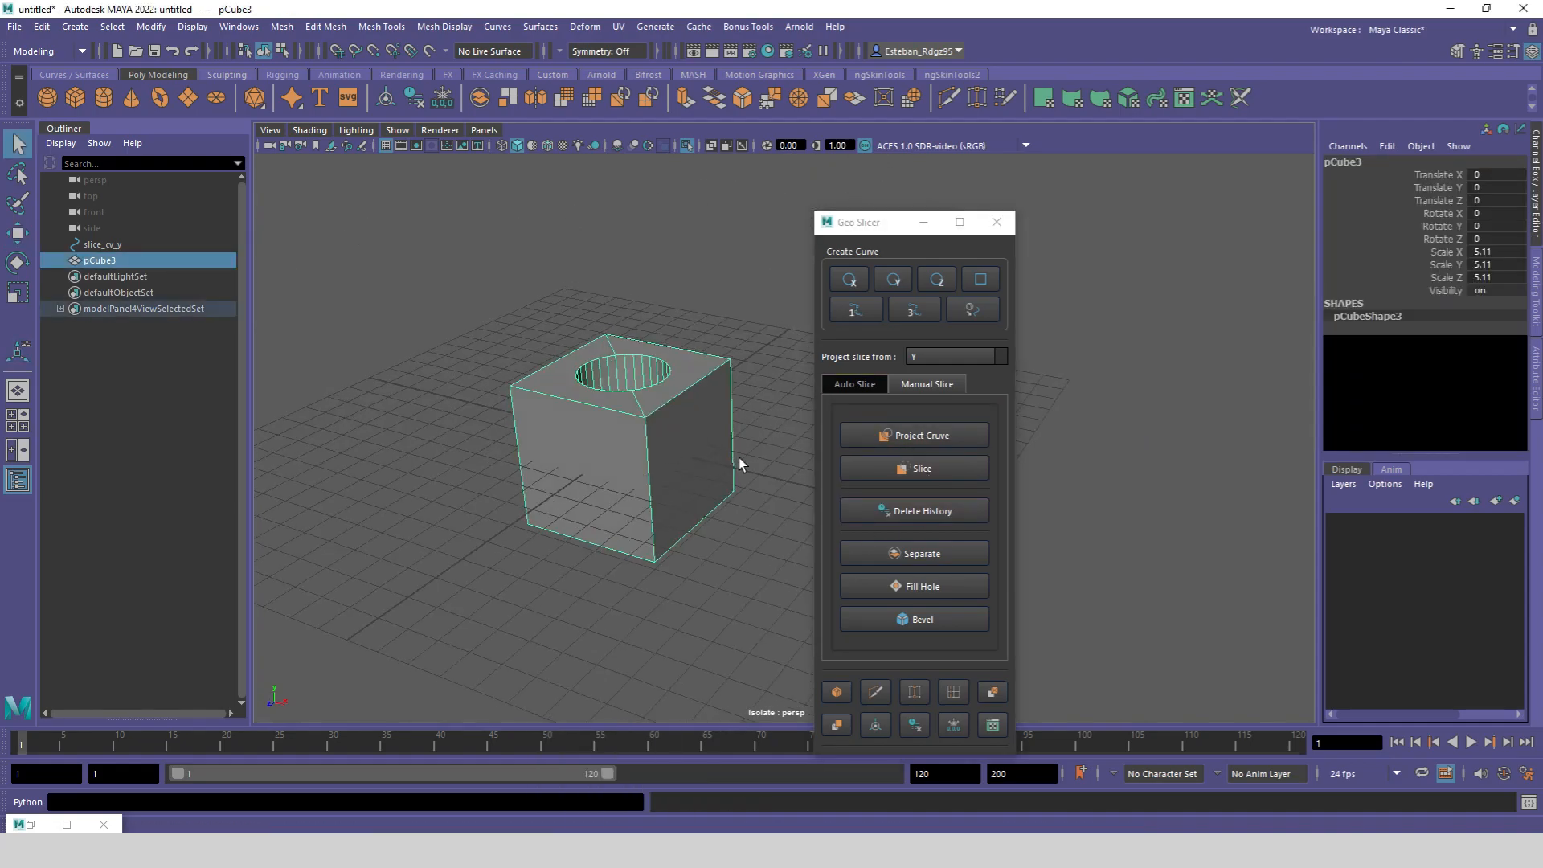
{"action": "left_click", "coordinate": [886, 556]}
{"action": "right_click_drag", "start_coordinate": [624, 358], "coordinate": [732, 302]}
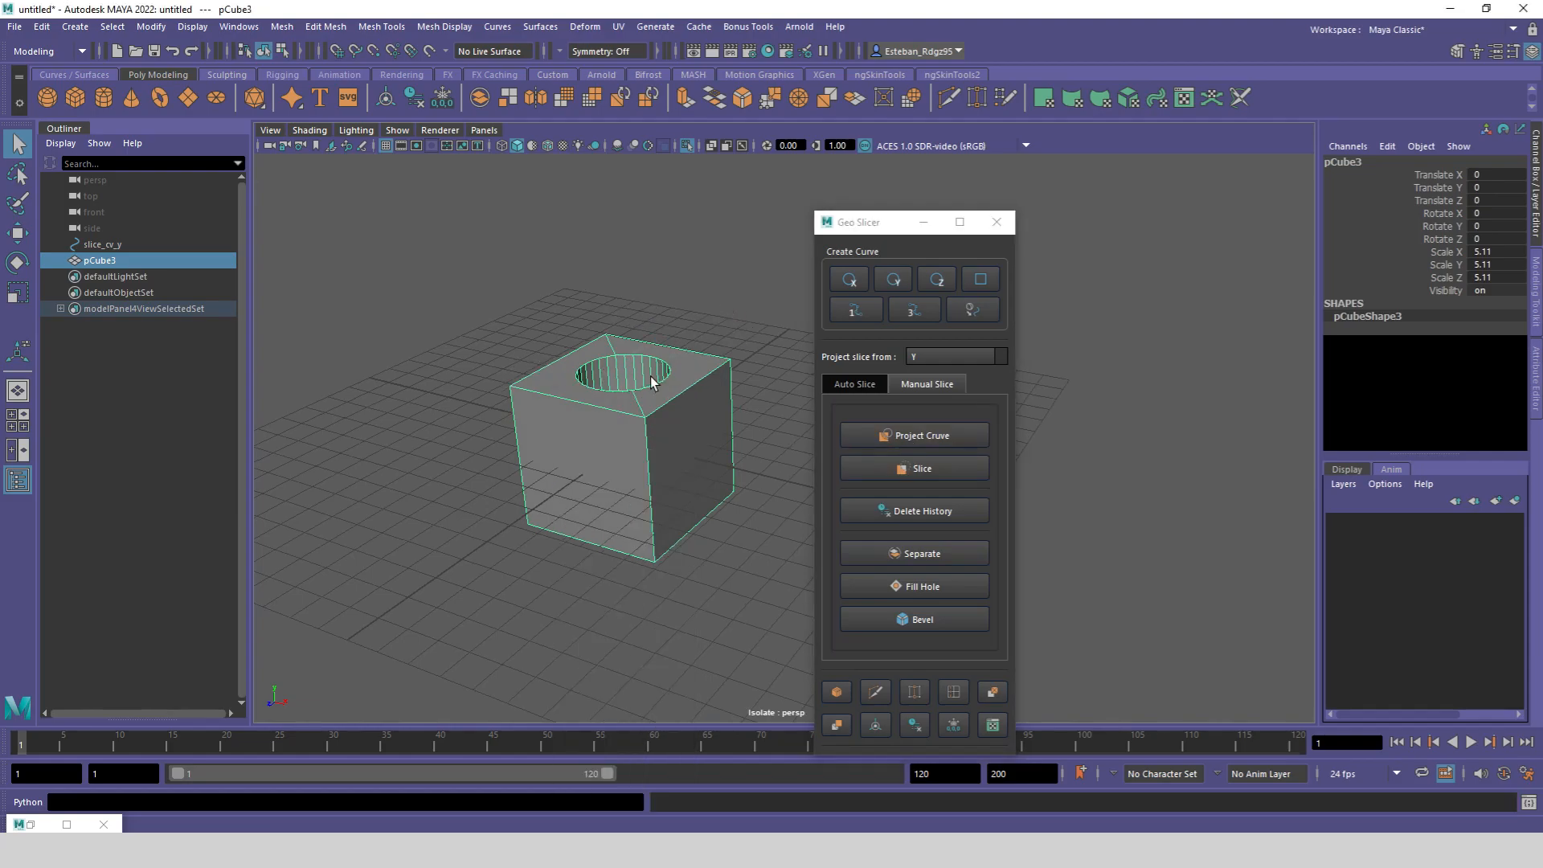
Step: Apply Geo Slicer's Fill Hole to the cube
{"action": "left_click", "coordinate": [926, 383]}
{"action": "left_click", "coordinate": [854, 383]}
{"action": "left_click", "coordinate": [922, 587]}
{"action": "left_click_drag", "start_coordinate": [691, 402], "coordinate": [662, 411], "text": "alt"}
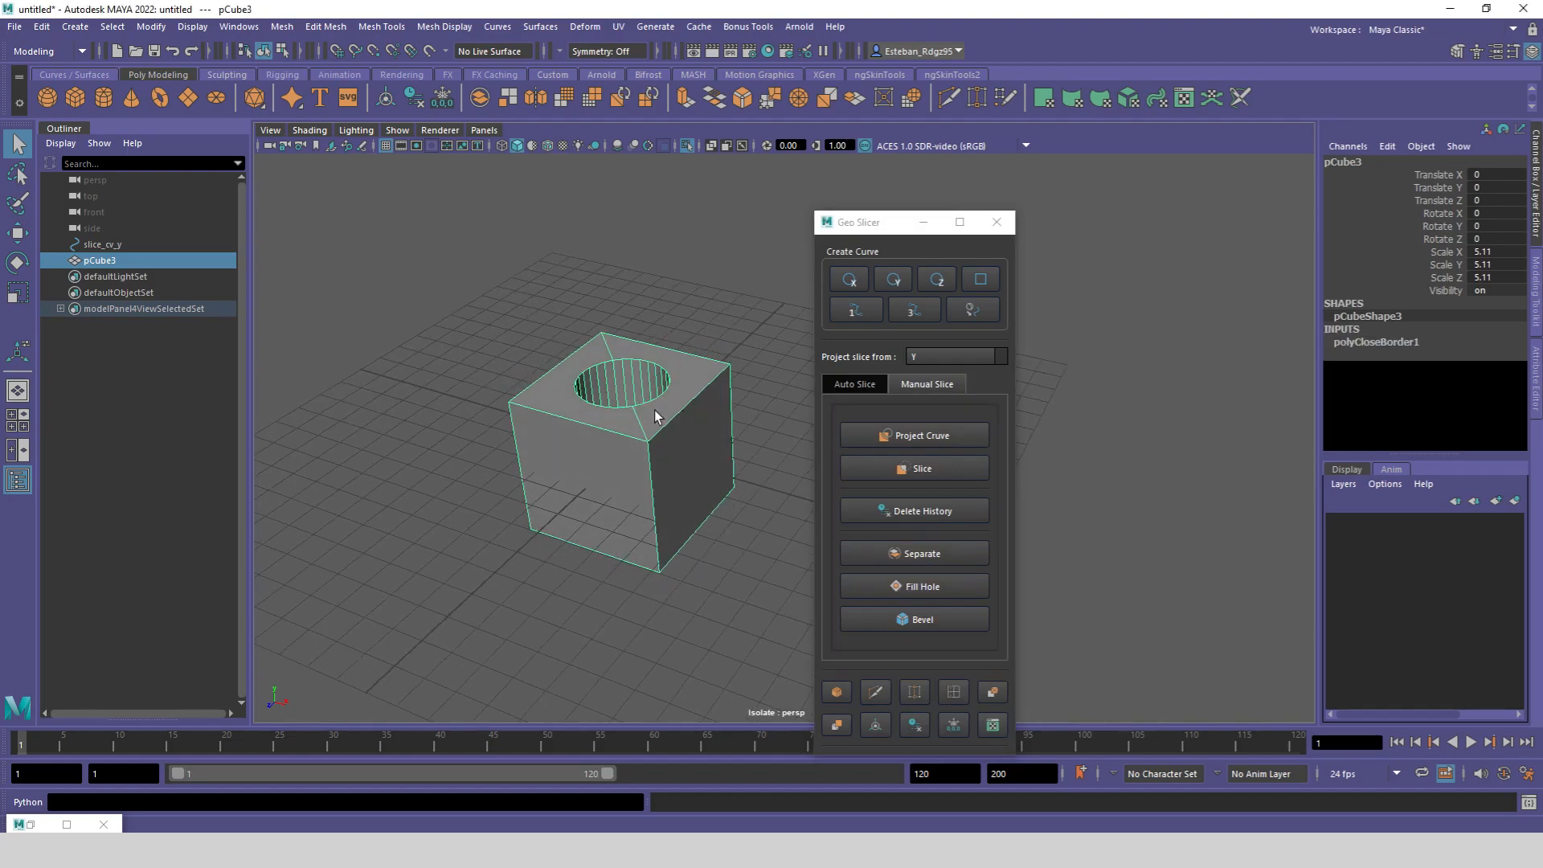
Step: Undo the recent Fill Hole and history deletion on the cube
{"action": "key", "text": "ctrl+z"}
{"action": "key", "text": "ctrl+z"}
{"action": "key", "text": "ctrl+z"}
{"action": "key", "text": "ctrl+z"}
{"action": "key", "text": "ctrl+z"}
{"action": "key", "text": "ctrl+z"}
{"action": "right_click_drag", "start_coordinate": [660, 422], "coordinate": [413, 335], "text": "alt"}
{"action": "left_click_drag", "start_coordinate": [413, 335], "coordinate": [552, 363], "text": "alt"}
{"action": "key", "text": "ctrl+1"}
{"action": "key", "text": "ctrl+1"}
{"action": "right_click_drag", "start_coordinate": [709, 434], "coordinate": [712, 408]}
Step: Switch Geo Slicer to automatic slicing and delete the cube together with the Y slice curve
{"action": "left_click", "coordinate": [906, 386]}
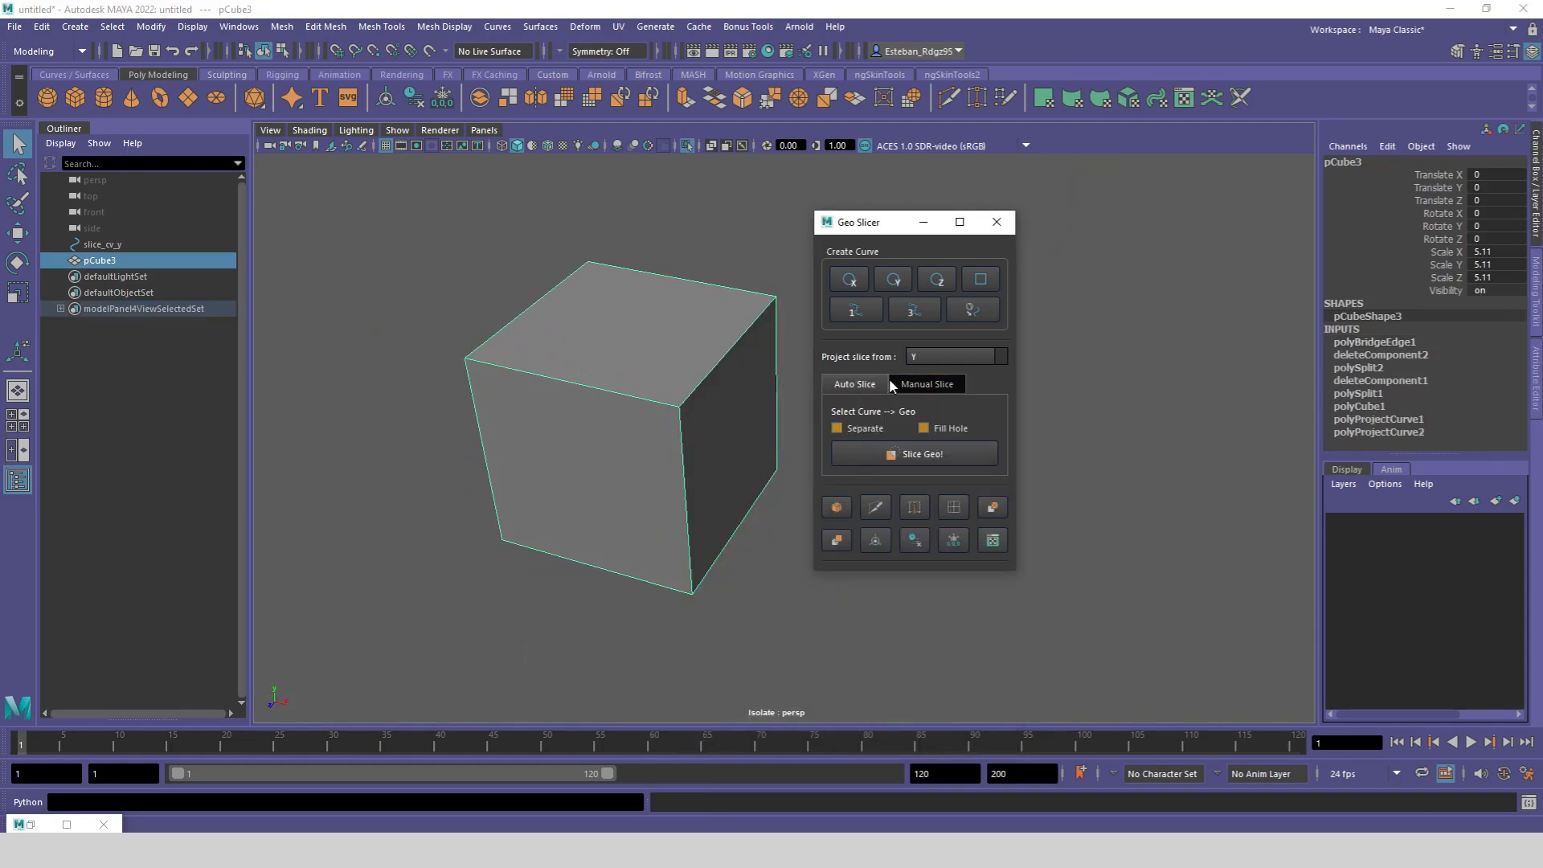
{"action": "left_click_drag", "start_coordinate": [652, 416], "coordinate": [625, 409], "text": "alt"}
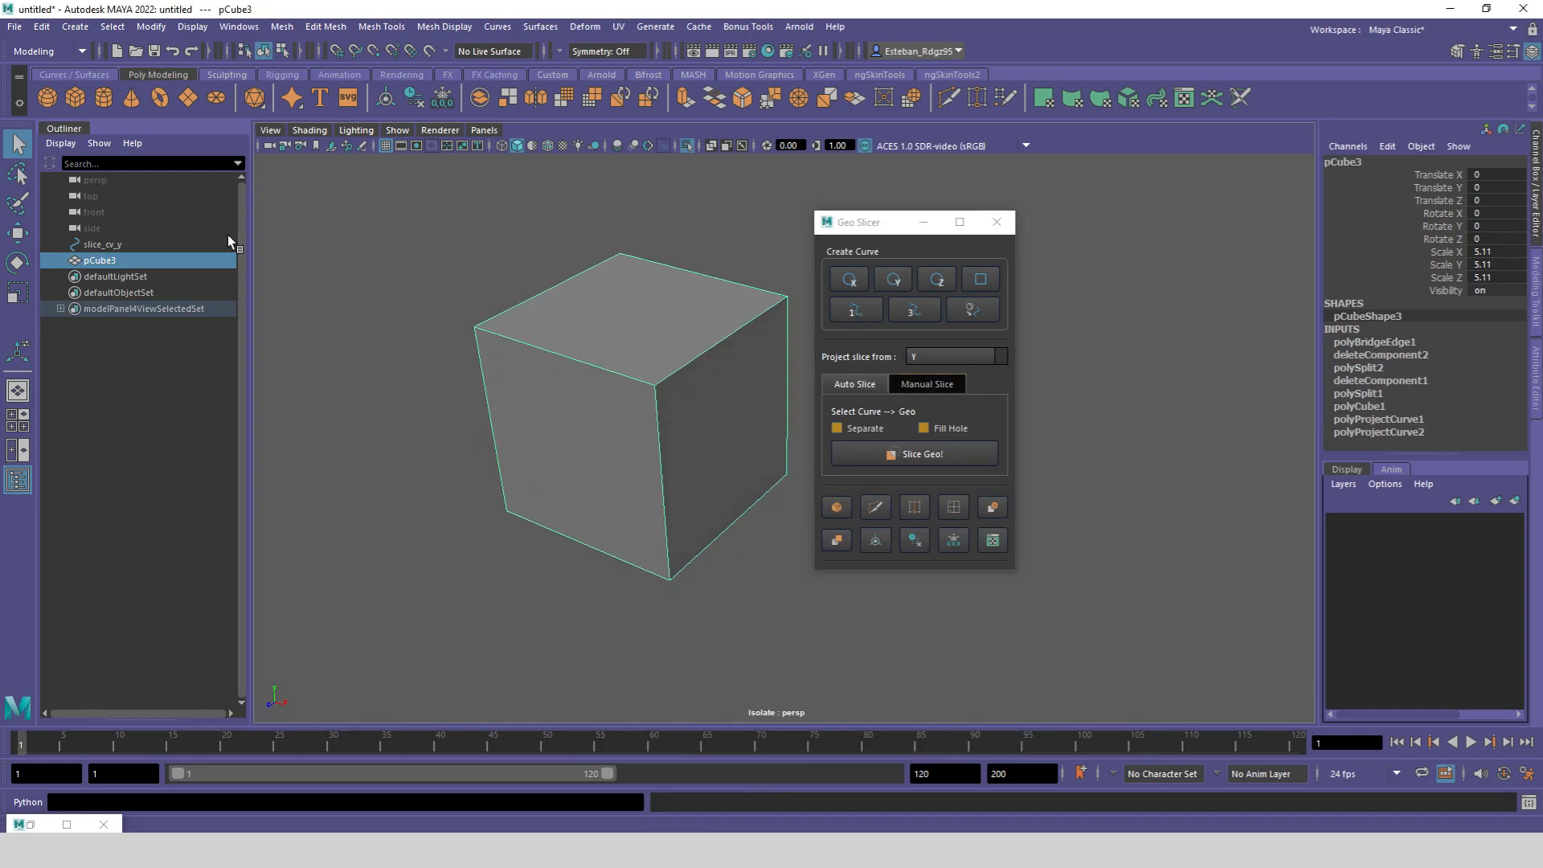
{"action": "left_click", "coordinate": [132, 248], "text": "shift"}
{"action": "key", "text": "Delete"}
Step: Create a new polygon cube and scale it up uniformly
{"action": "left_click", "coordinate": [75, 97]}
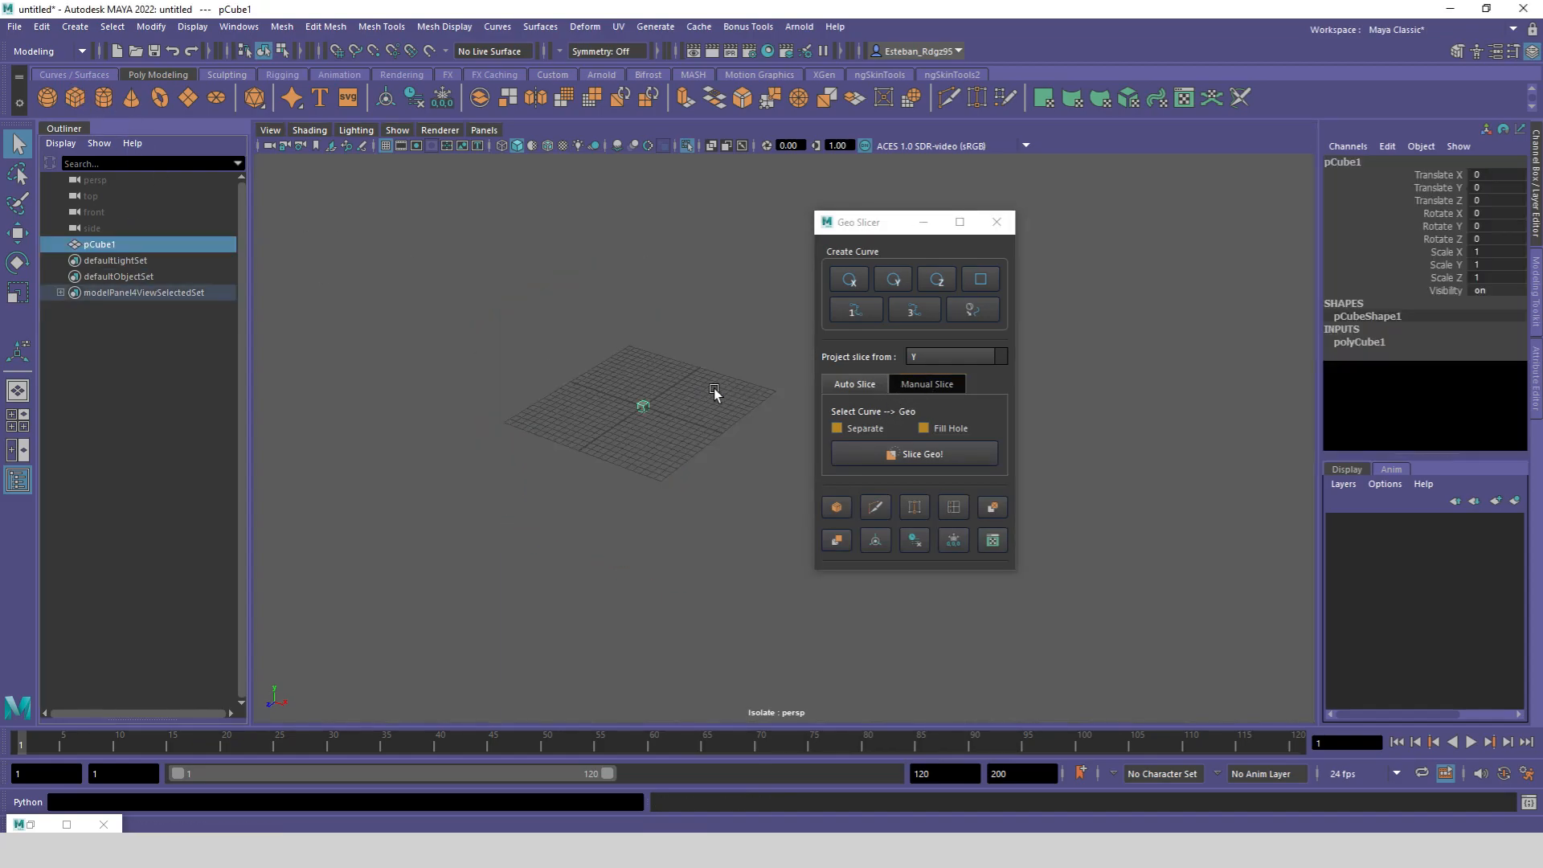
{"action": "key", "text": "r"}
{"action": "left_click_drag", "start_coordinate": [644, 432], "coordinate": [753, 445]}
Step: Create an X slice curve with Geo Slicer, scale it to about 6.537 and move it to about X 8.716, Y 8.433
{"action": "left_click", "coordinate": [850, 280]}
{"action": "left_click", "coordinate": [642, 325]}
{"action": "key", "text": "ctrl+z"}
{"action": "left_click_drag", "start_coordinate": [631, 313], "coordinate": [633, 241]}
{"action": "left_click", "coordinate": [640, 271]}
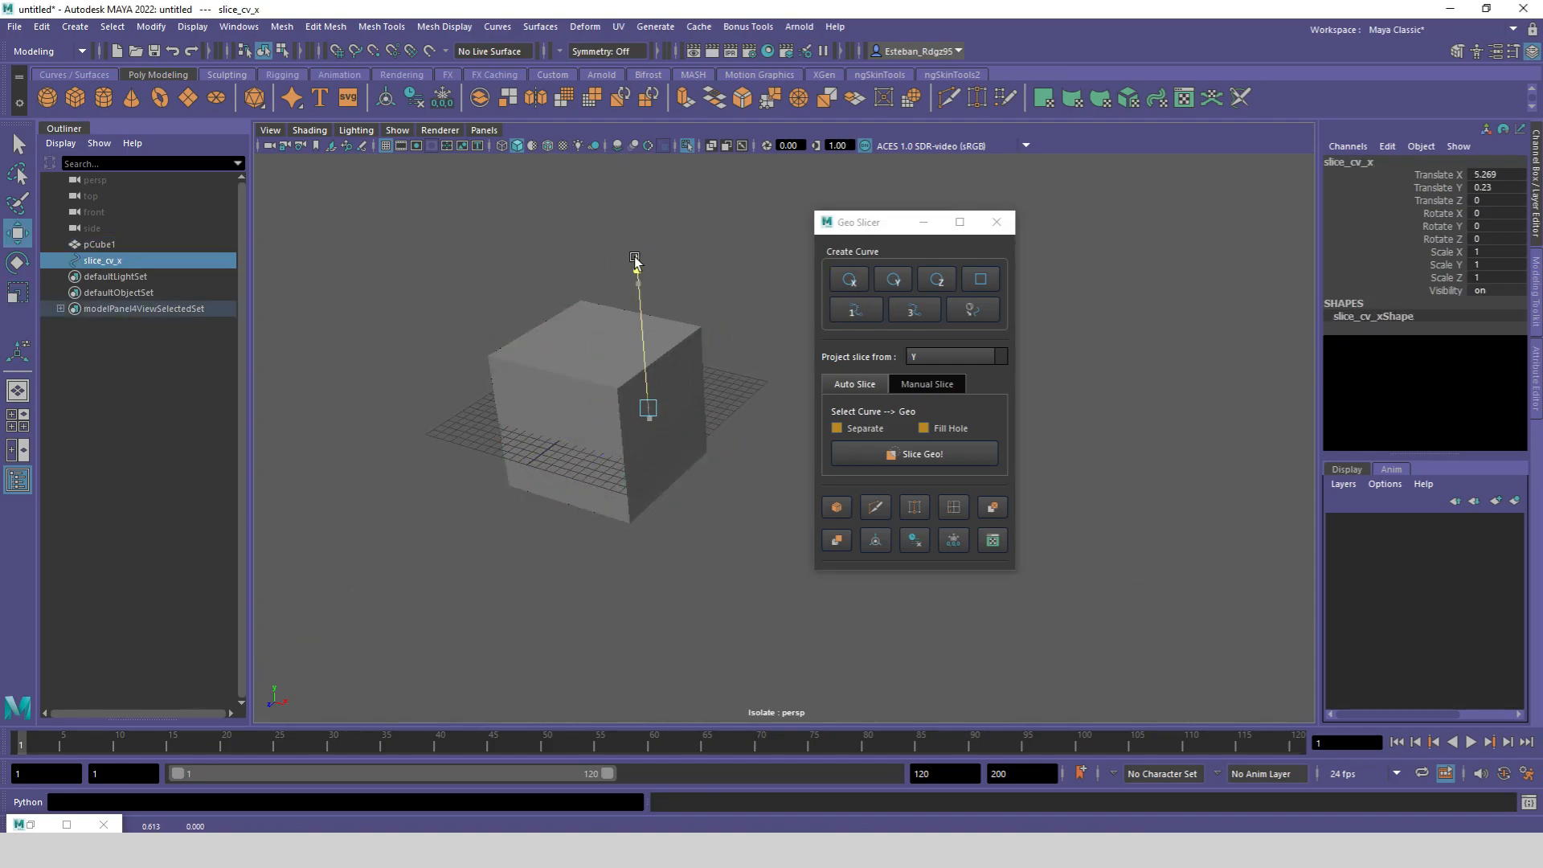
{"action": "left_click_drag", "start_coordinate": [719, 358], "coordinate": [749, 361]}
Step: Set the slice projection axis to X and auto-slice the cube with Separate and Fill Hole enabled
{"action": "left_click", "coordinate": [952, 356]}
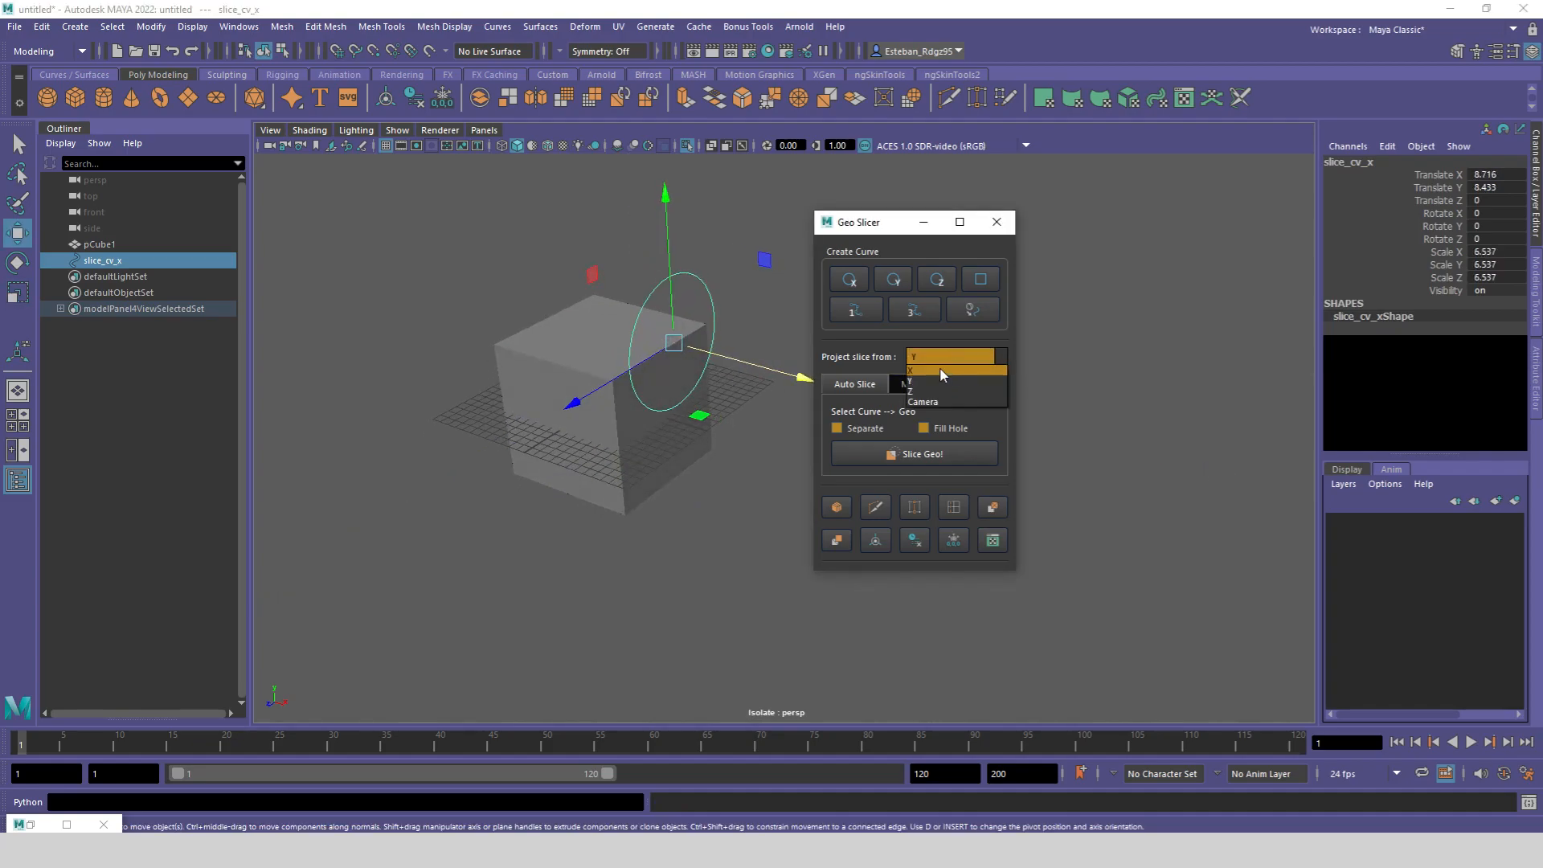
{"action": "left_click", "coordinate": [940, 369]}
{"action": "left_click", "coordinate": [916, 457]}
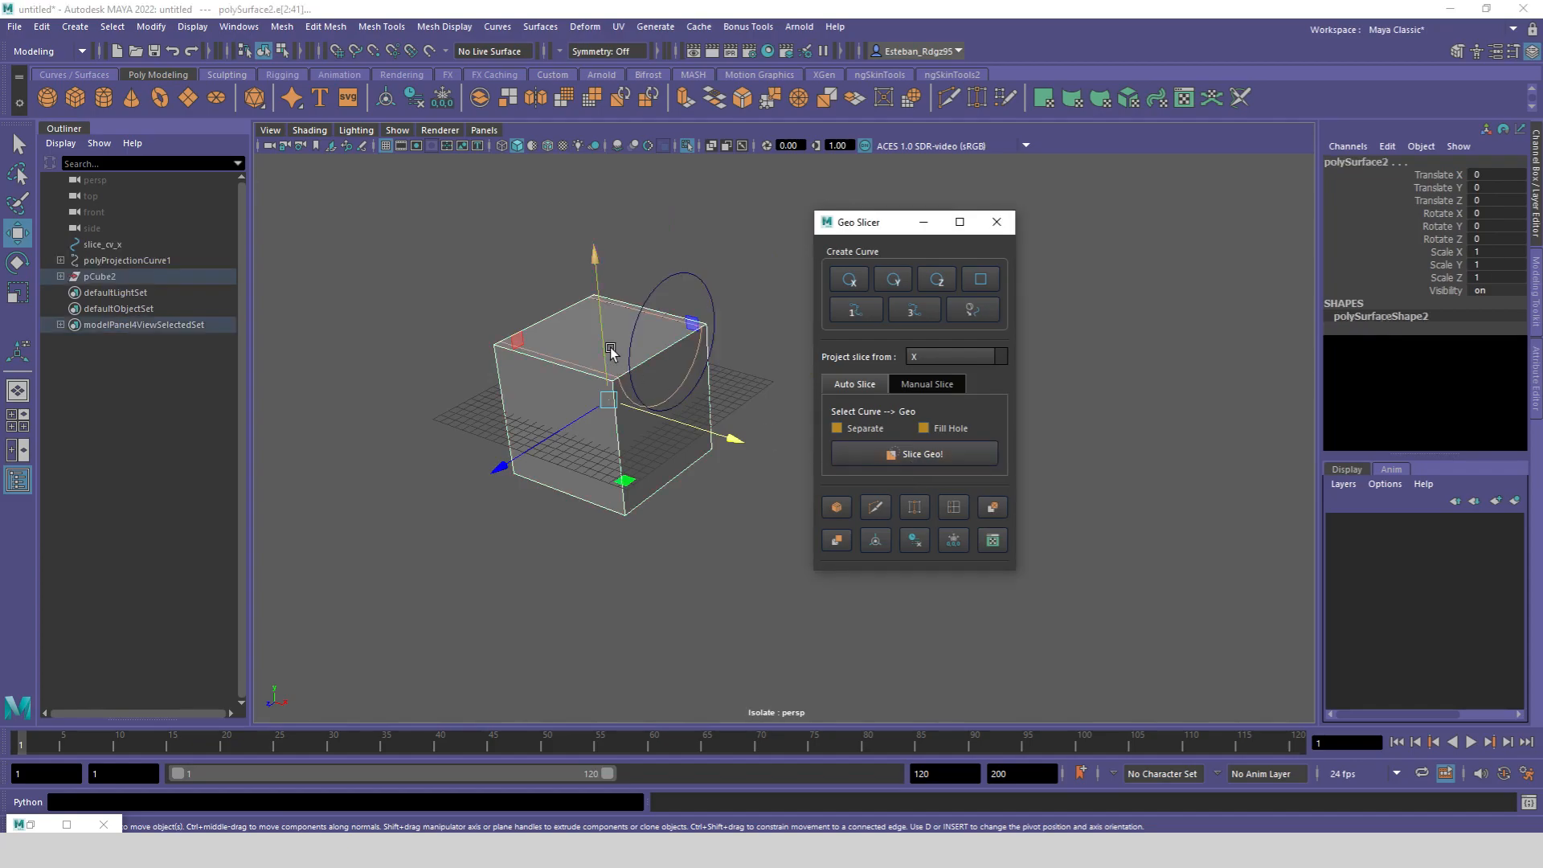
Step: Raise the cut-out piece in Y above the cube and select the remaining lower piece
{"action": "left_click", "coordinate": [662, 354]}
{"action": "left_click_drag", "start_coordinate": [609, 279], "coordinate": [611, 211]}
{"action": "left_click", "coordinate": [662, 448]}
{"action": "mouse_move", "coordinate": [664, 450]}
{"action": "left_mouse_down", "text": "alt"}
{"action": "mouse_move", "coordinate": [617, 463]}
{"action": "mouse_move", "coordinate": [654, 473]}
{"action": "mouse_move", "coordinate": [621, 468]}
{"action": "mouse_move", "coordinate": [637, 462]}
{"action": "left_mouse_up", "text": "alt"}
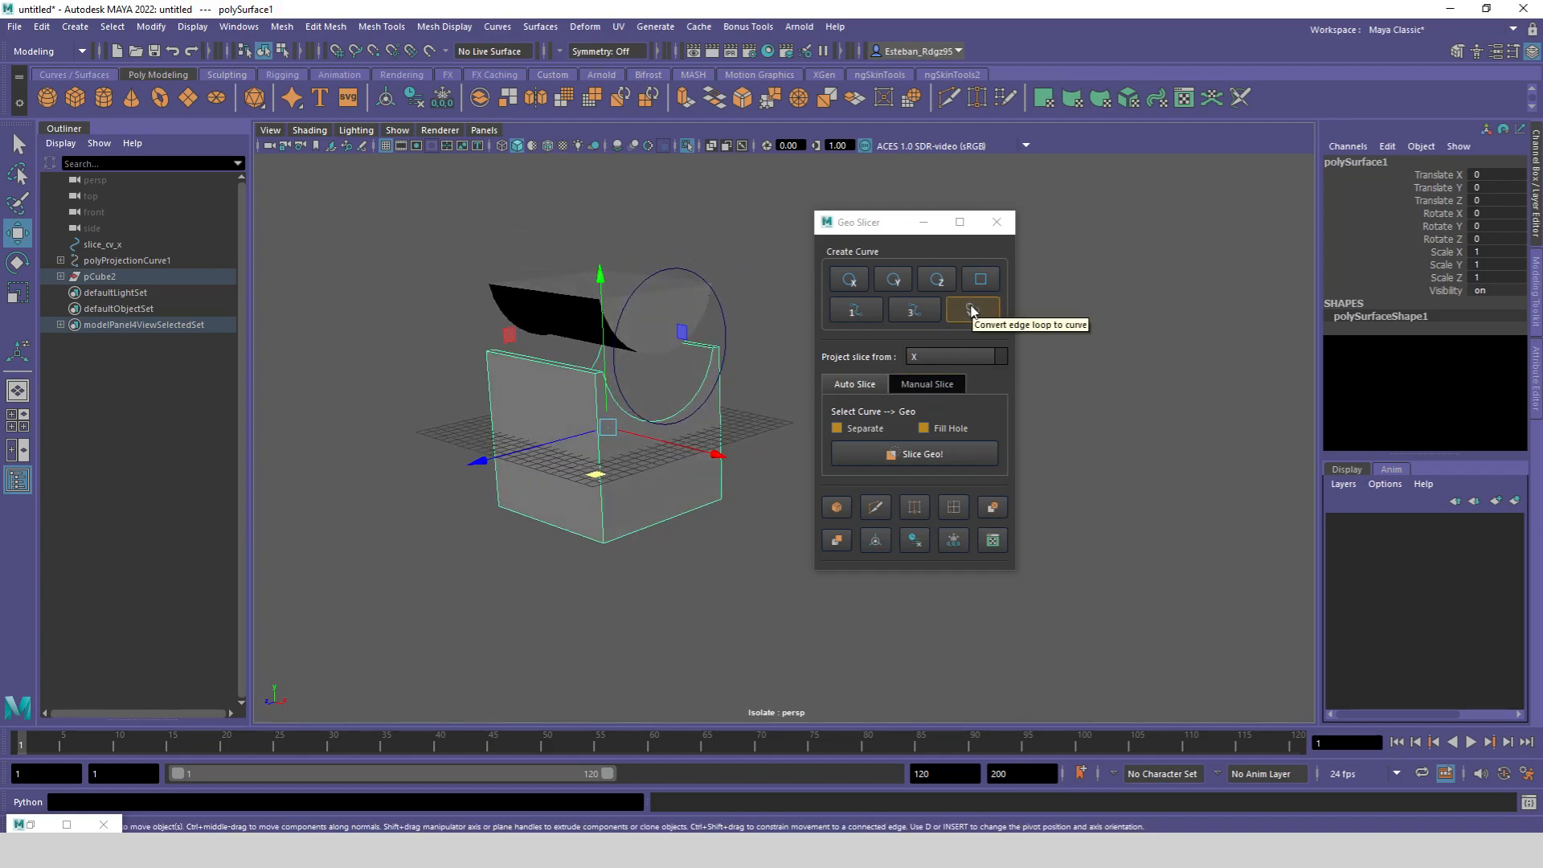
Step: Move the Geo Slicer window aside and shift the X slice curve to about X 10.975, Y 7.401, Z -1.474
{"action": "left_click_drag", "start_coordinate": [858, 228], "coordinate": [883, 233]}
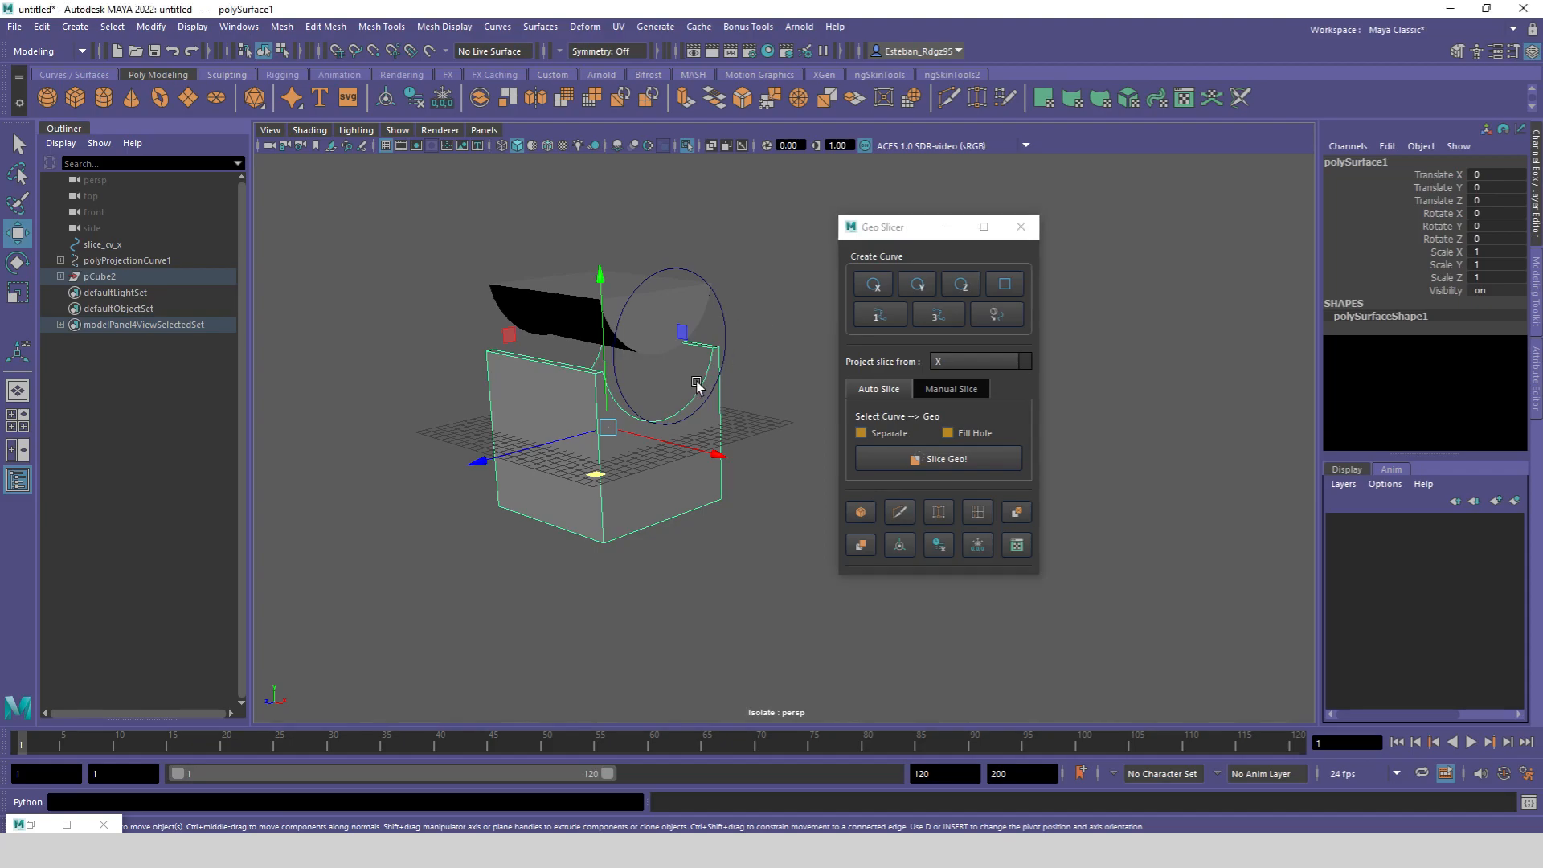
{"action": "left_click", "coordinate": [717, 339]}
{"action": "left_click_drag", "start_coordinate": [670, 345], "coordinate": [702, 358]}
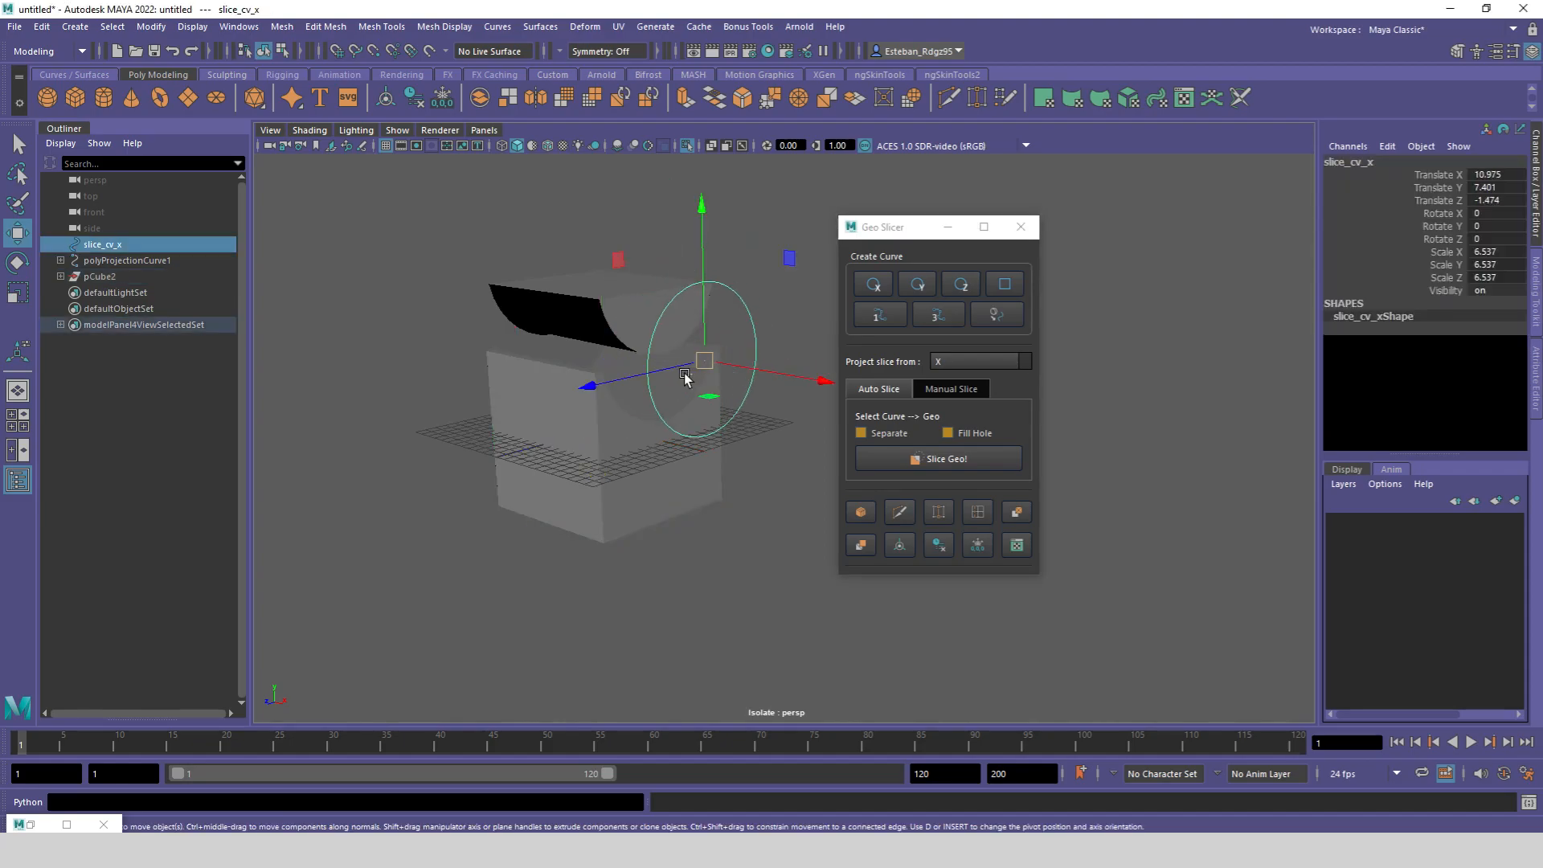
{"action": "left_click", "coordinate": [685, 374]}
{"action": "key", "text": "Delete"}
{"action": "key", "text": "ctrl+z"}
{"action": "left_click", "coordinate": [743, 341]}
{"action": "left_click", "coordinate": [904, 245]}
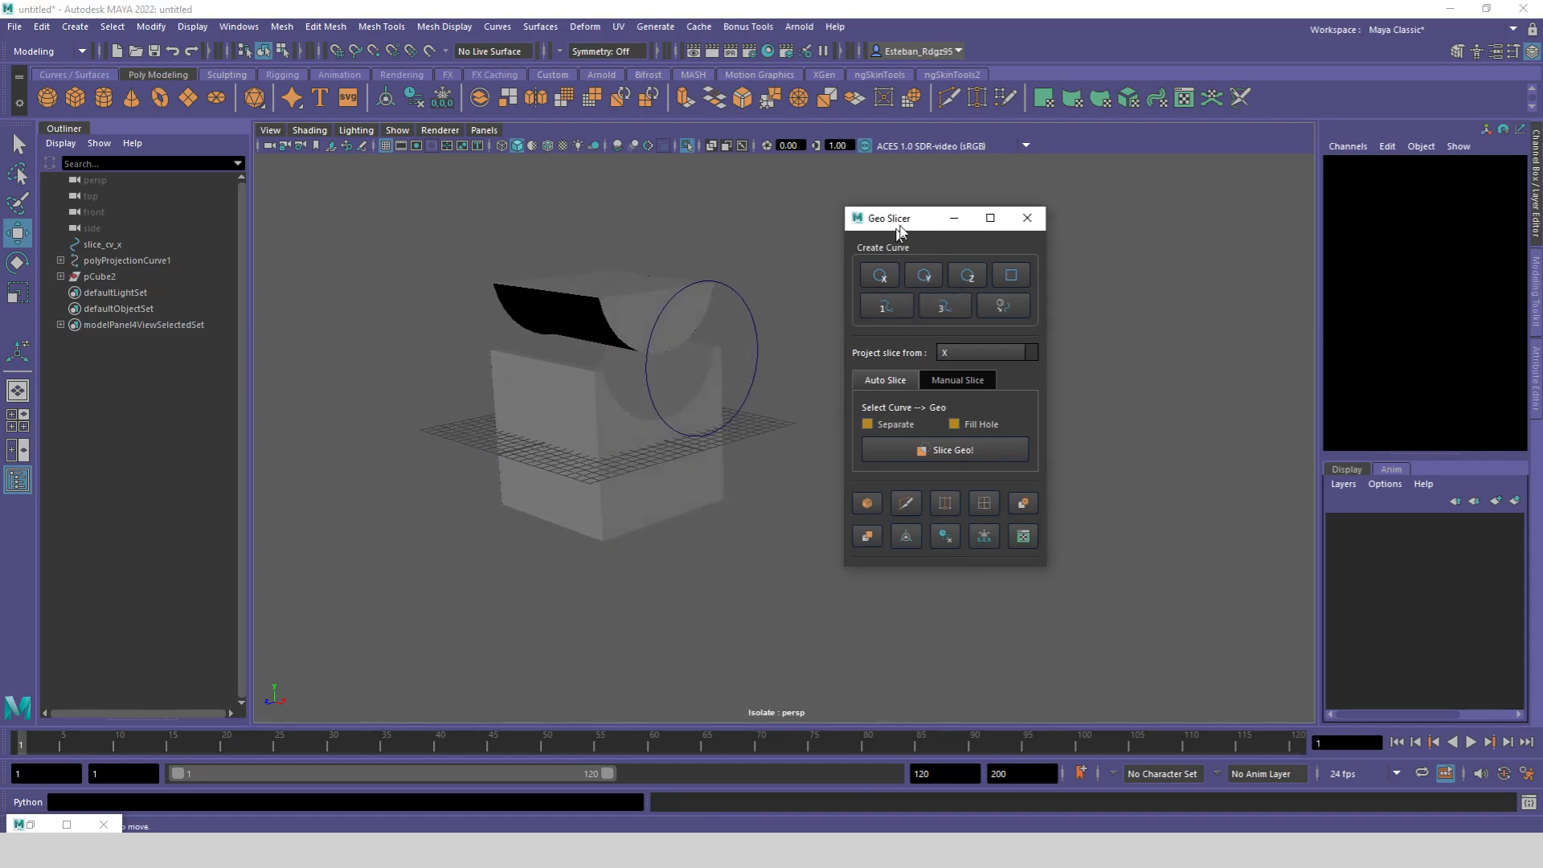